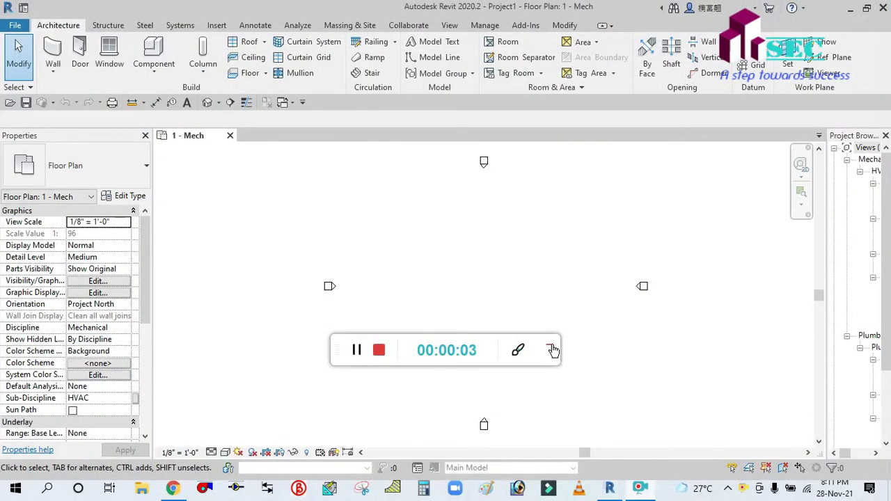
# Pan and zoom around the 1 - Mech floor plan, then switch to the Systems tools.
pyautogui.click(551, 349)
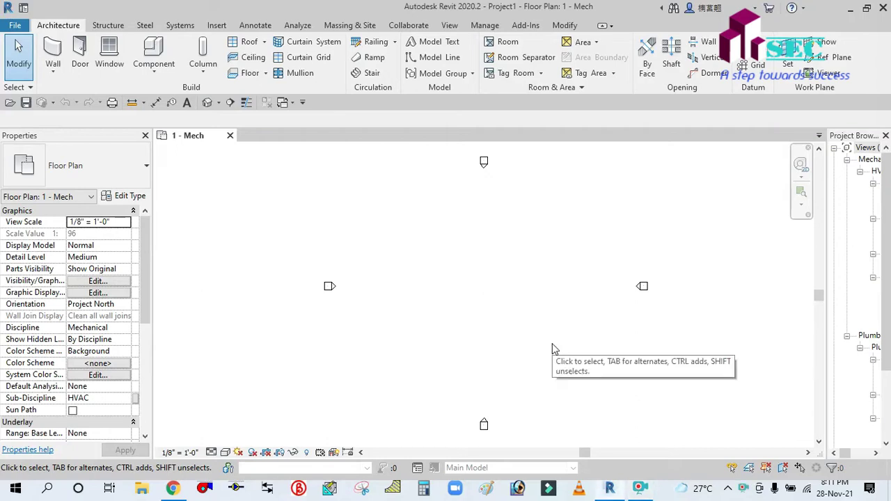
pyautogui.scroll(1, 513, 260)
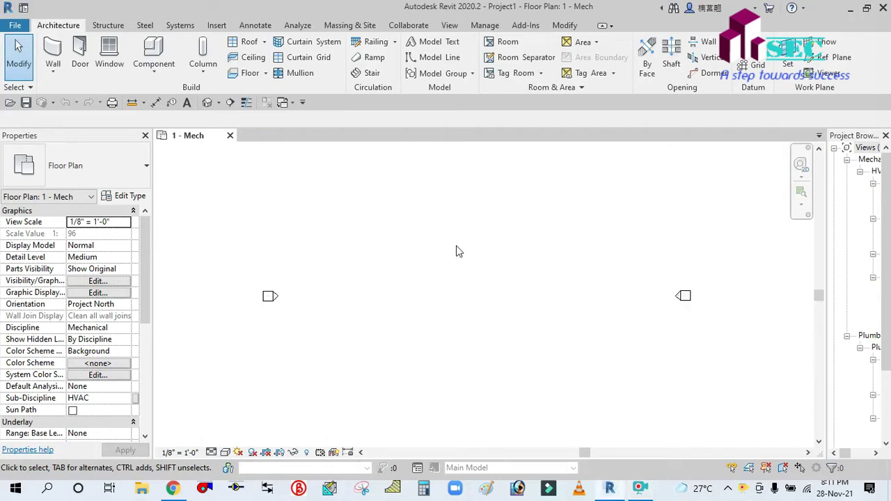
pyautogui.scroll(-1, 457, 267)
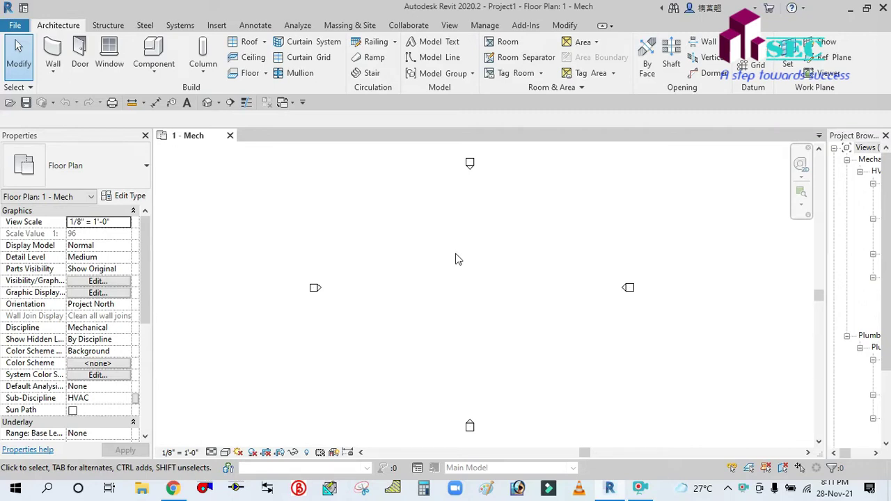
pyautogui.scroll(1, 447, 263)
pyautogui.scroll(-1, 447, 264)
pyautogui.moveTo(448, 275)
pyautogui.mouseDown(button='middle')
pyautogui.moveTo(476, 299)
pyautogui.moveTo(439, 273)
pyautogui.mouseUp(button='middle')
pyautogui.scroll(1, 475, 299)
pyautogui.scroll(-1, 438, 277)
pyautogui.scroll(-1, 453, 285)
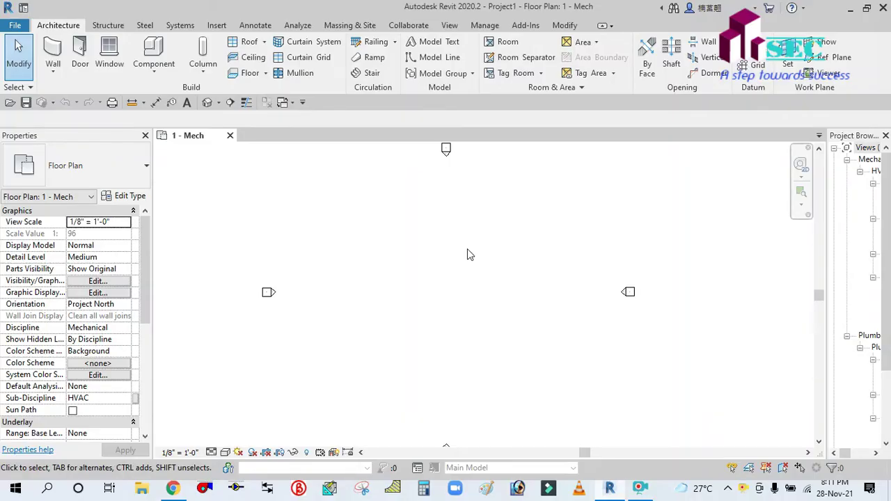
pyautogui.scroll(-2, 468, 249)
pyautogui.scroll(3, 467, 250)
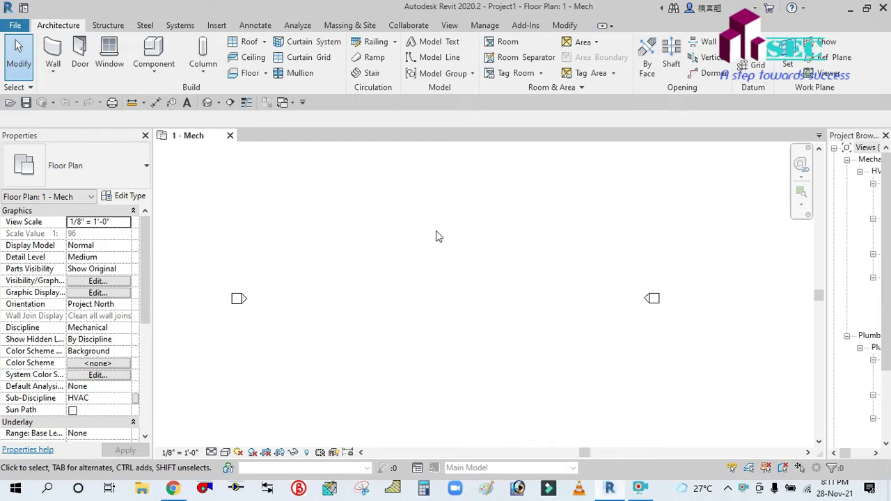
pyautogui.moveTo(470, 263); pyautogui.dragTo(490, 272, button='middle')
pyautogui.scroll(-3, 488, 266)
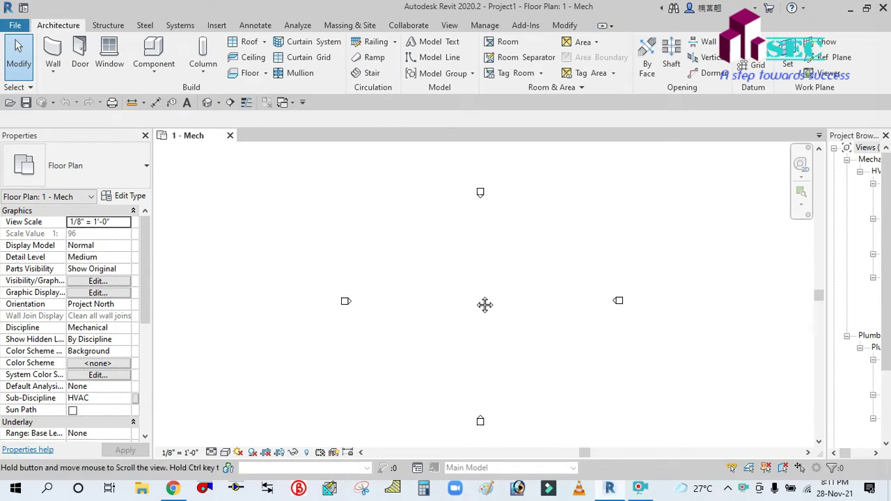
pyautogui.moveTo(485, 305); pyautogui.dragTo(464, 283, button='middle')
pyautogui.scroll(2, 450, 251)
pyautogui.moveTo(450, 251); pyautogui.dragTo(489, 274, button='middle')
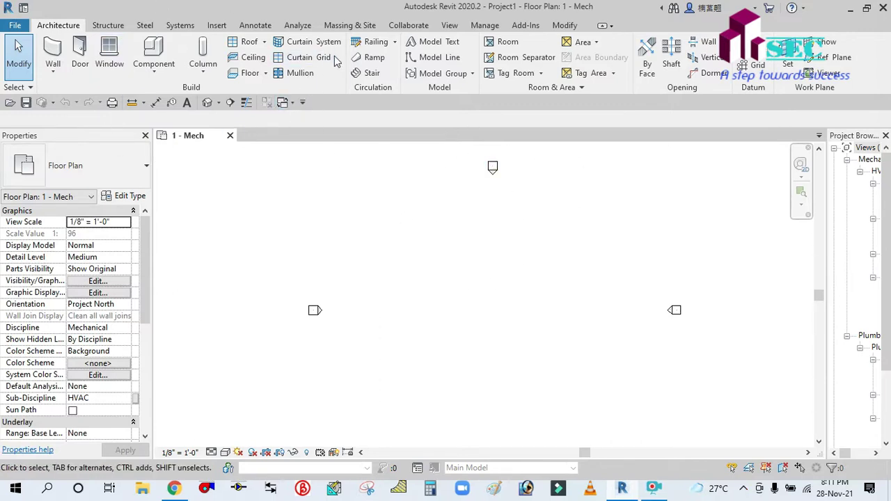
pyautogui.click(182, 26)
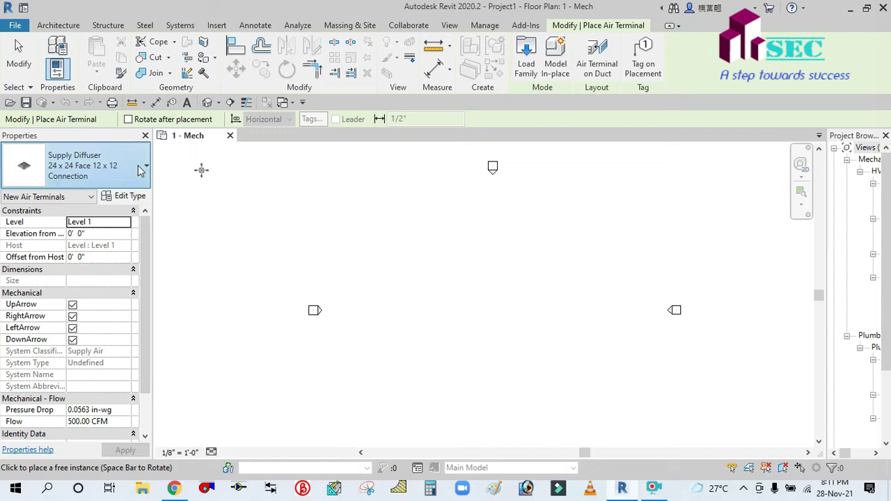
# Choose the Supply Diffuser 24 x 24 Face type at a 7' elevation from level.
pyautogui.click(141, 170)
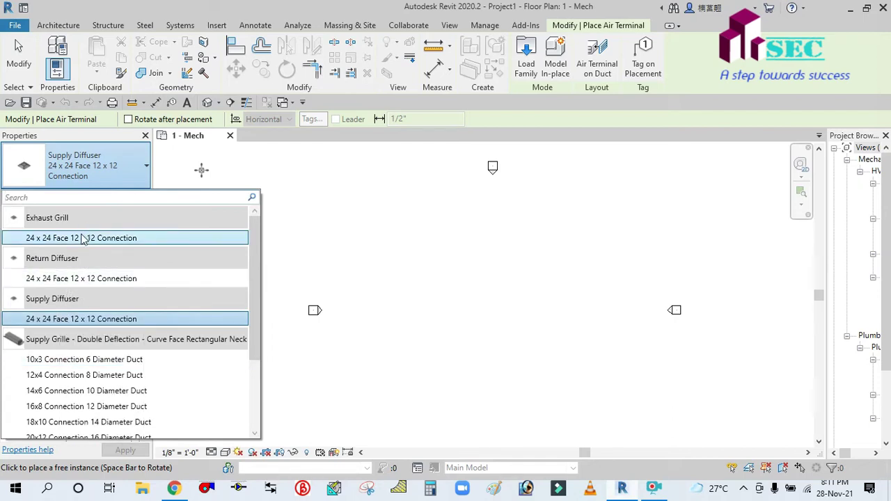
pyautogui.click(72, 323)
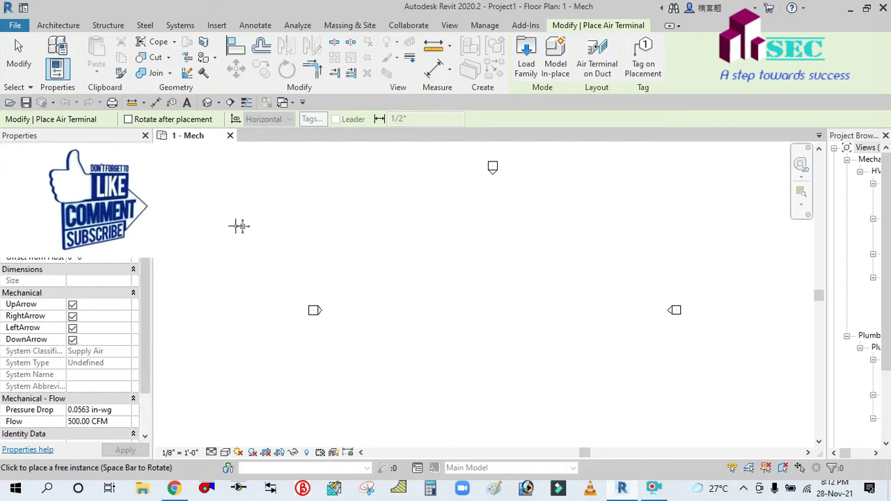
pyautogui.click(112, 236)
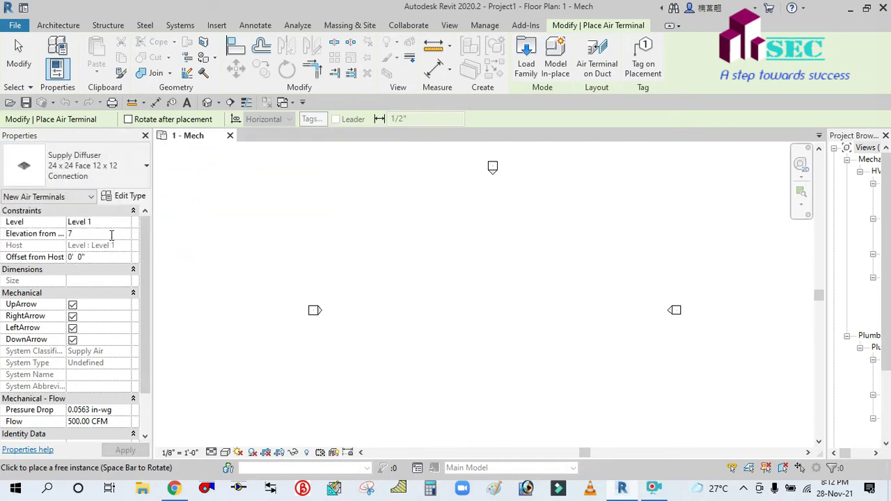
pyautogui.write('7')
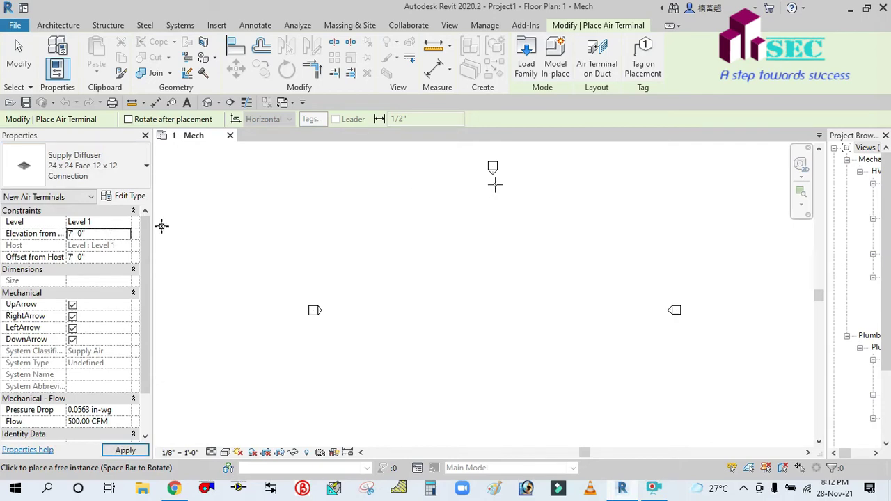
# Place eight diffusers in two aligned rows of four, top and bottom.
pyautogui.scroll(2, 495, 232)
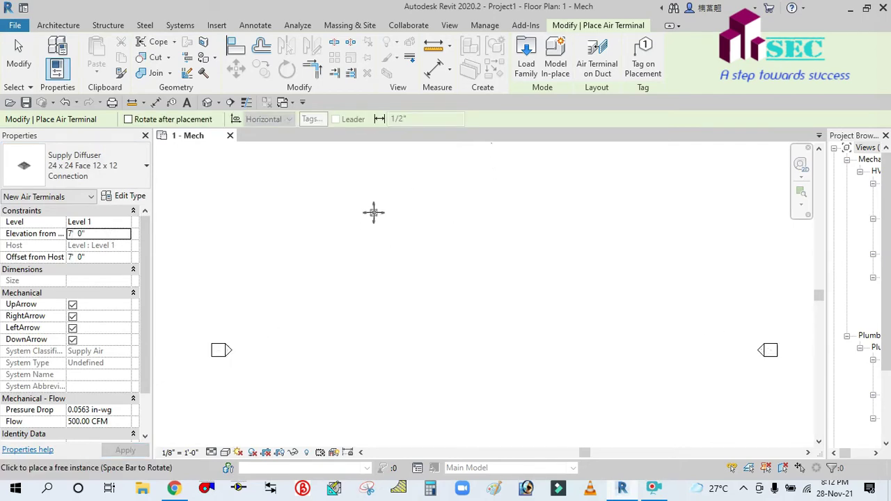
pyautogui.click(319, 209)
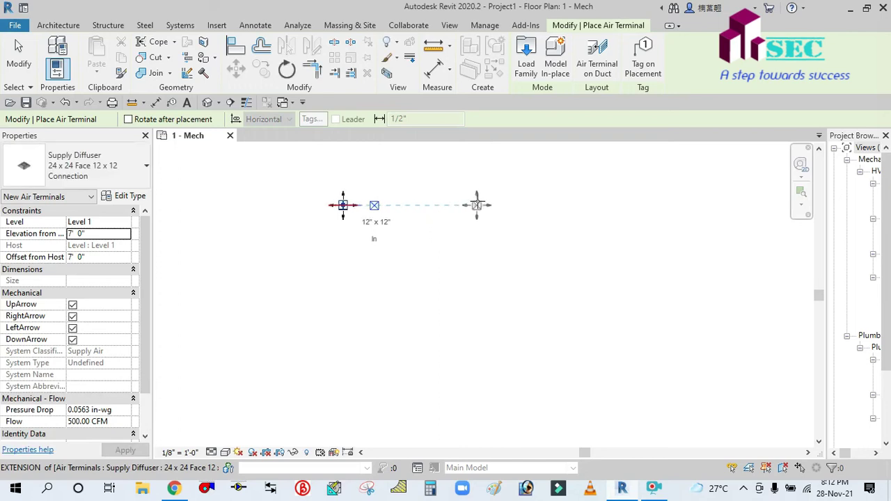
pyautogui.click(432, 209)
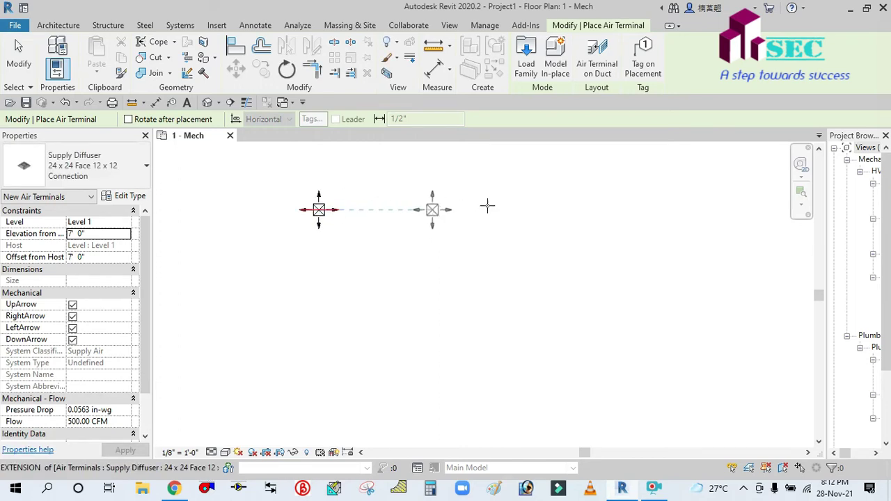
pyautogui.click(548, 209)
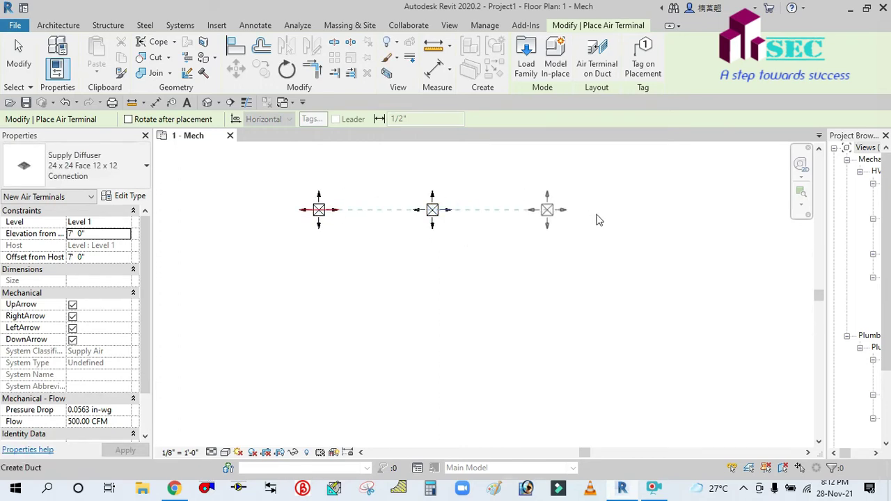
pyautogui.click(658, 209)
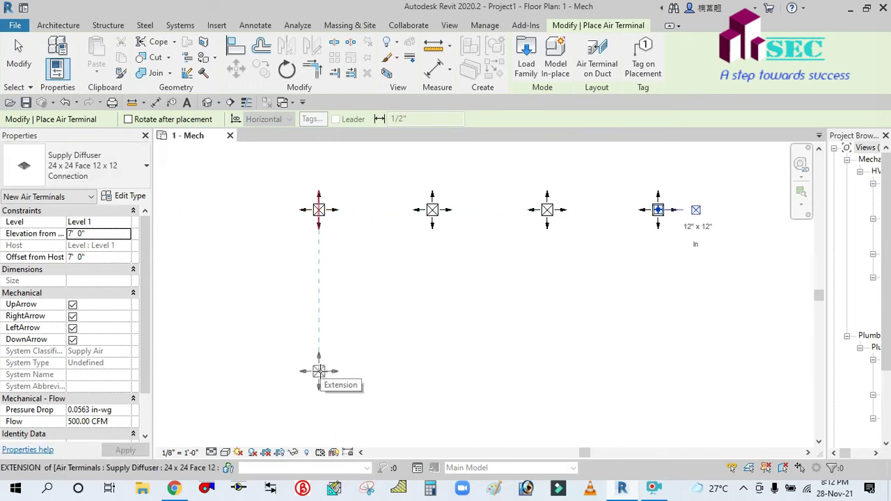
pyautogui.click(319, 370)
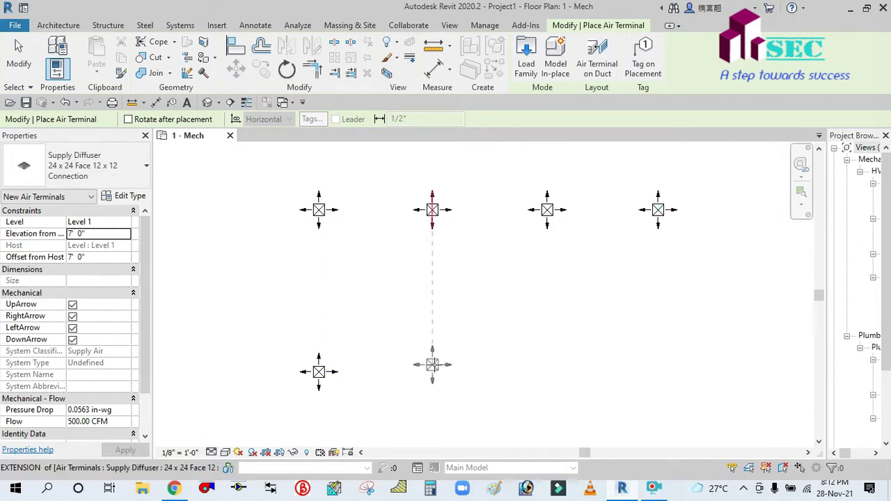
pyautogui.click(433, 364)
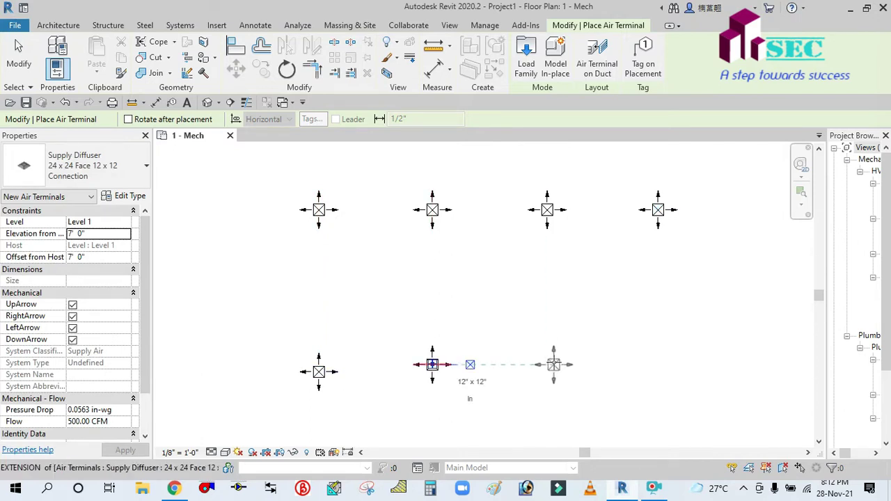
pyautogui.click(547, 364)
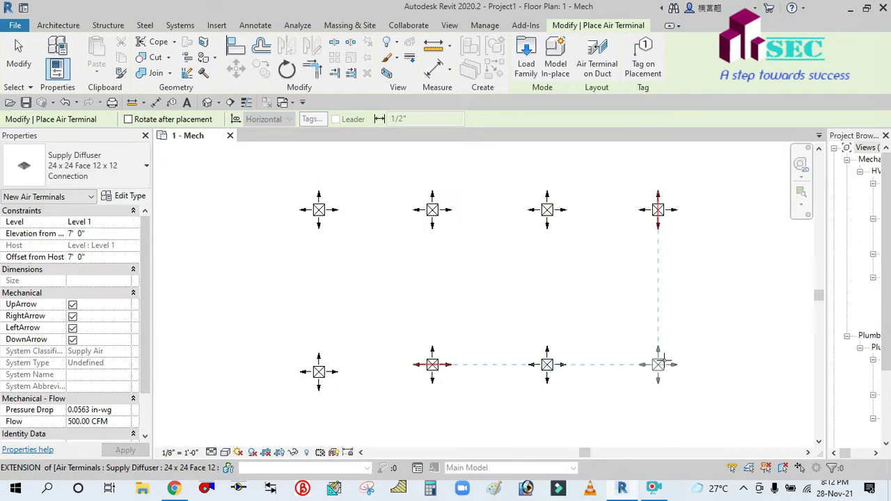
pyautogui.click(658, 364)
pyautogui.press('Escape')
pyautogui.press('Escape')
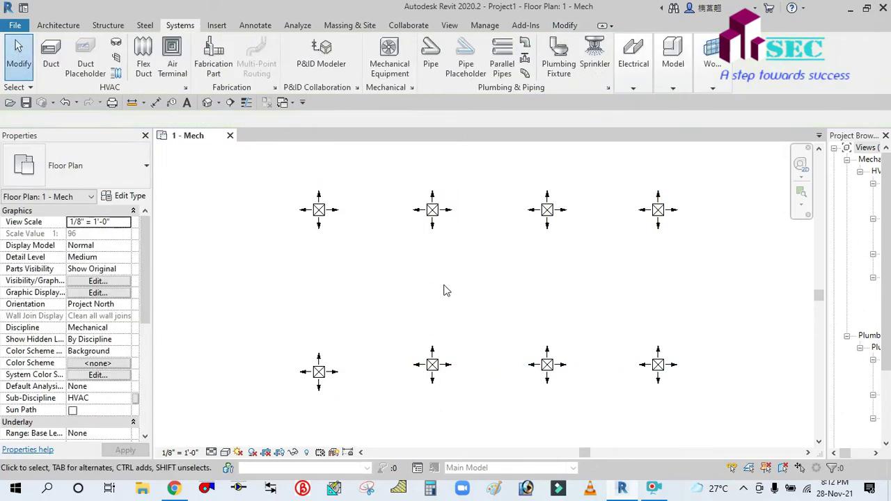
# Load 'Fan Coil Unit - Ceiling Ducted - CHW.rfa' from the US Imperial Mechanical Terminal Units library.
pyautogui.click(392, 62)
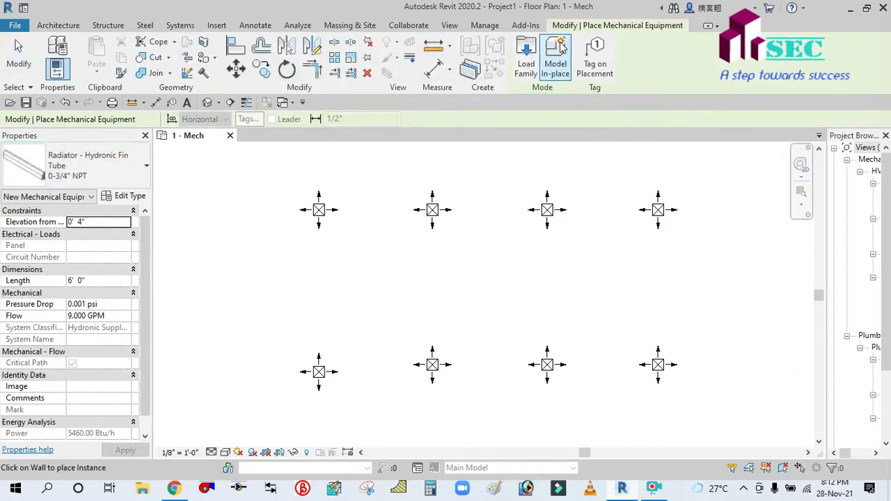
pyautogui.click(533, 58)
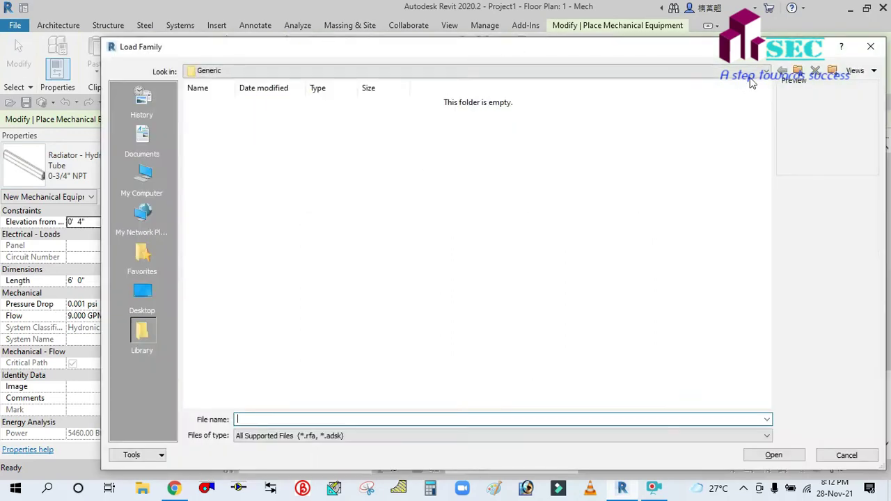
pyautogui.click(799, 74)
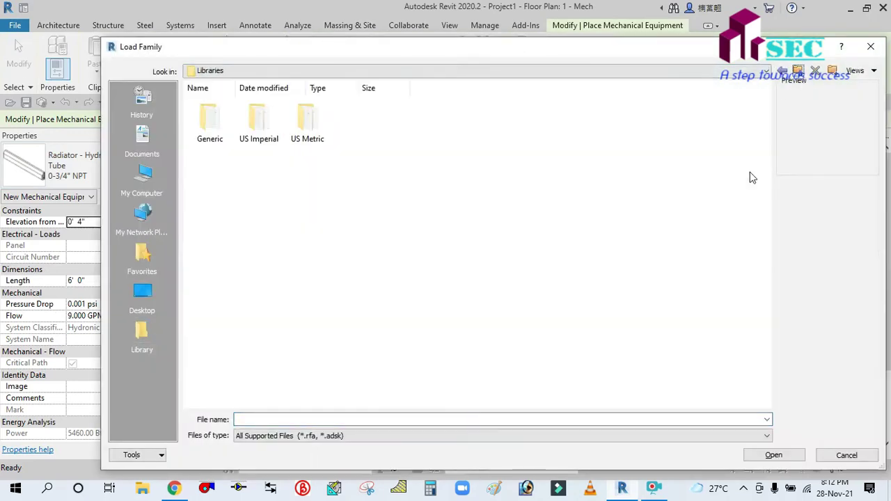
pyautogui.doubleClick(256, 126)
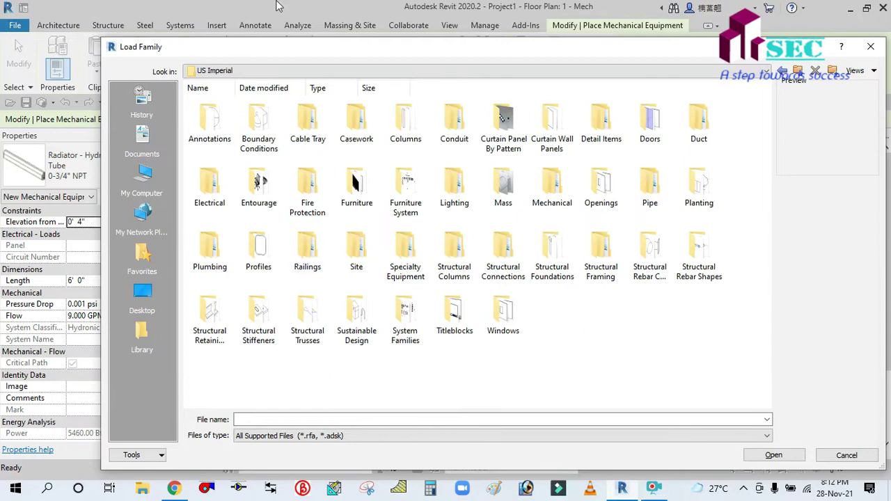
pyautogui.doubleClick(557, 185)
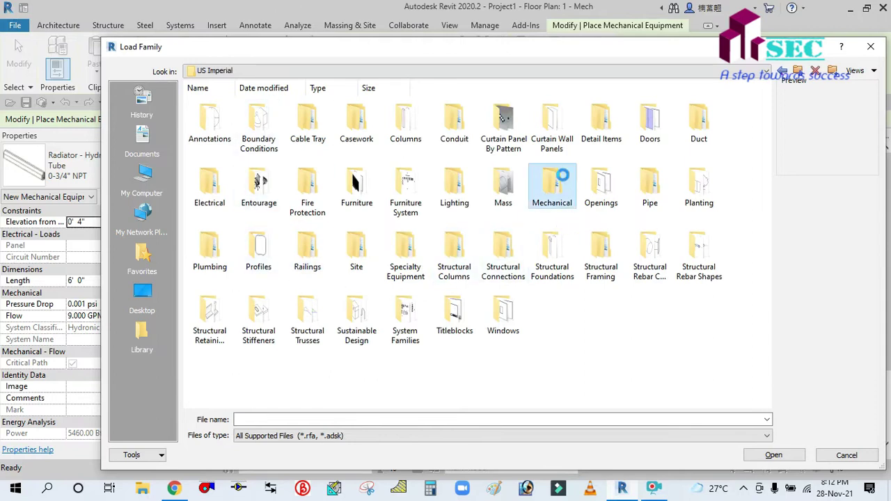
pyautogui.doubleClick(257, 124)
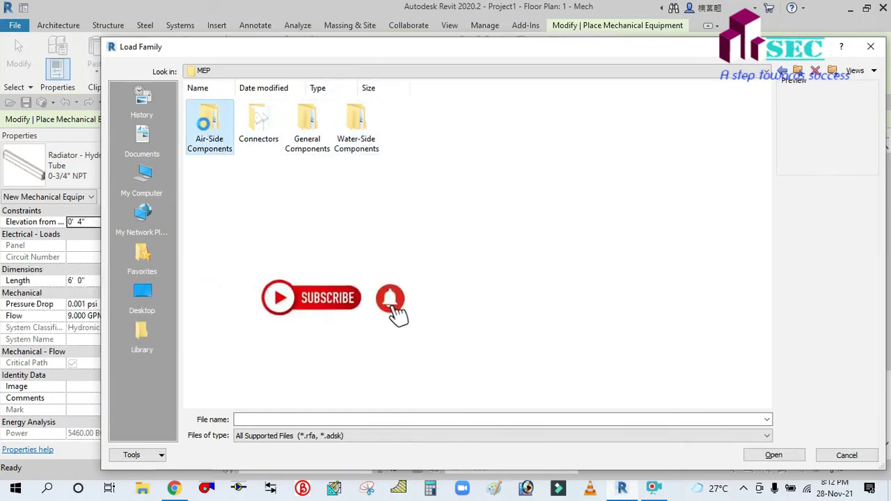
pyautogui.doubleClick(205, 129)
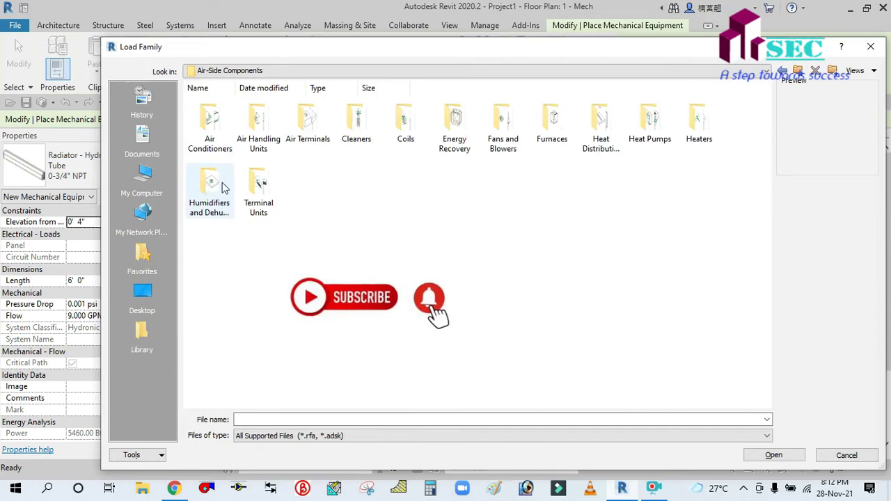
pyautogui.doubleClick(261, 189)
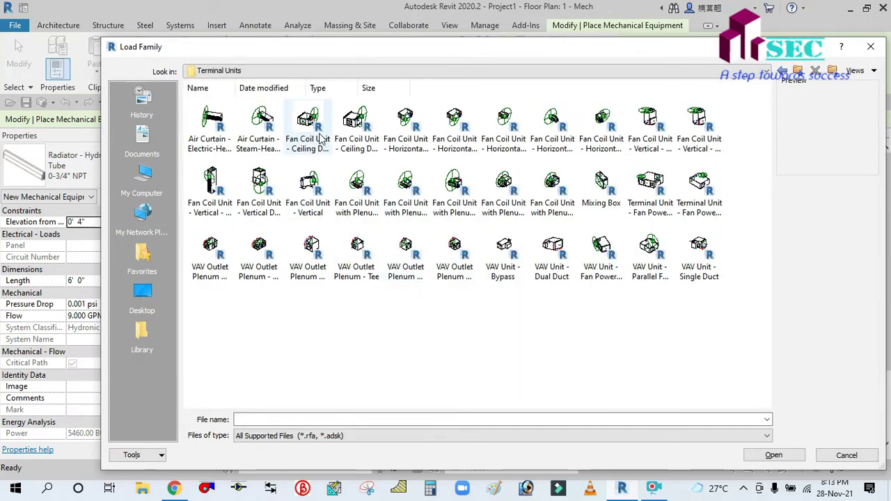
pyautogui.click(309, 139)
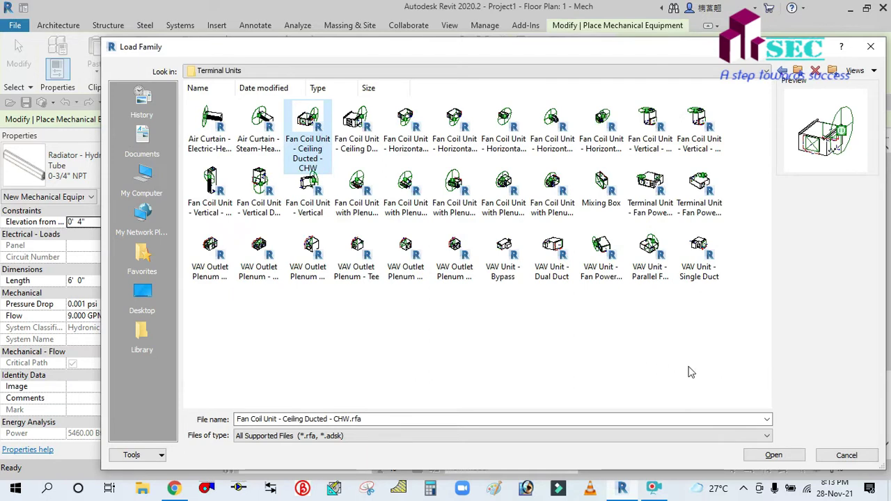
pyautogui.click(758, 454)
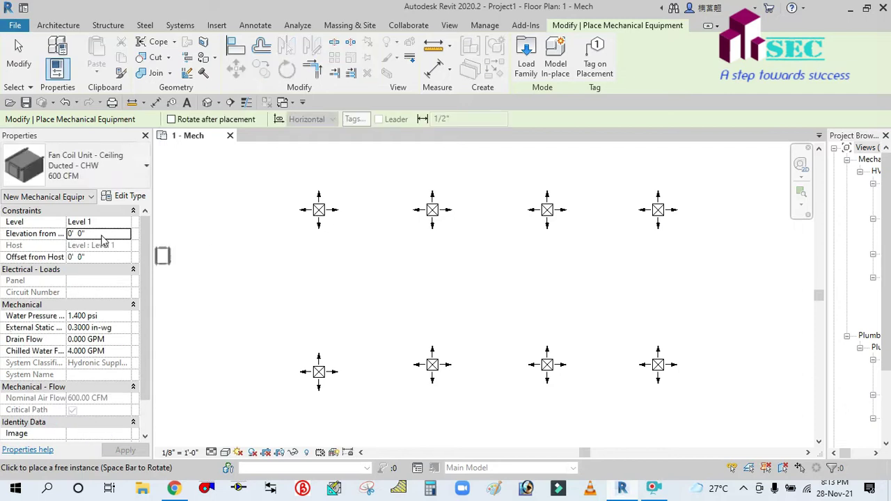
# Place the fan coil unit at 9' elevation from level, left of the diffusers.
pyautogui.click(103, 234)
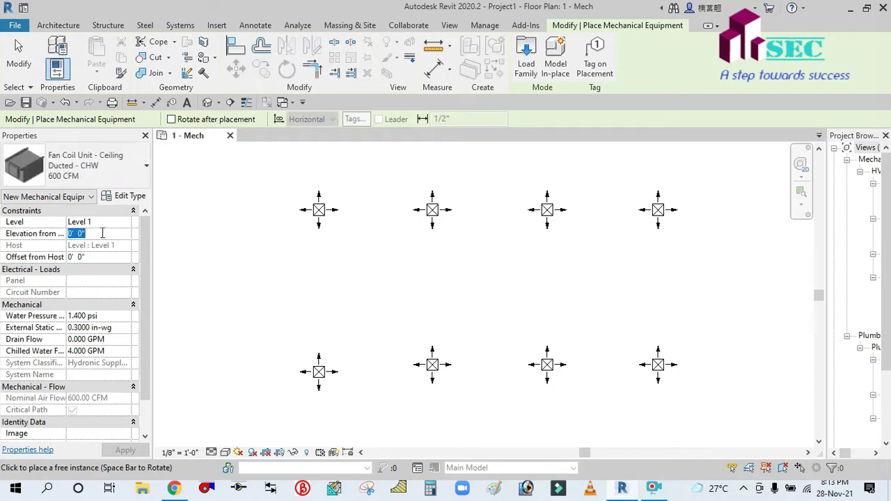
pyautogui.write('9')
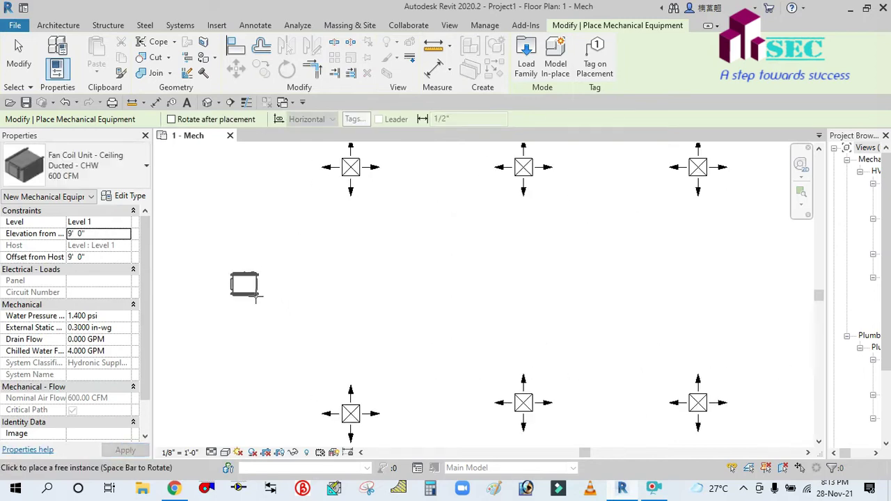
pyautogui.click(216, 300)
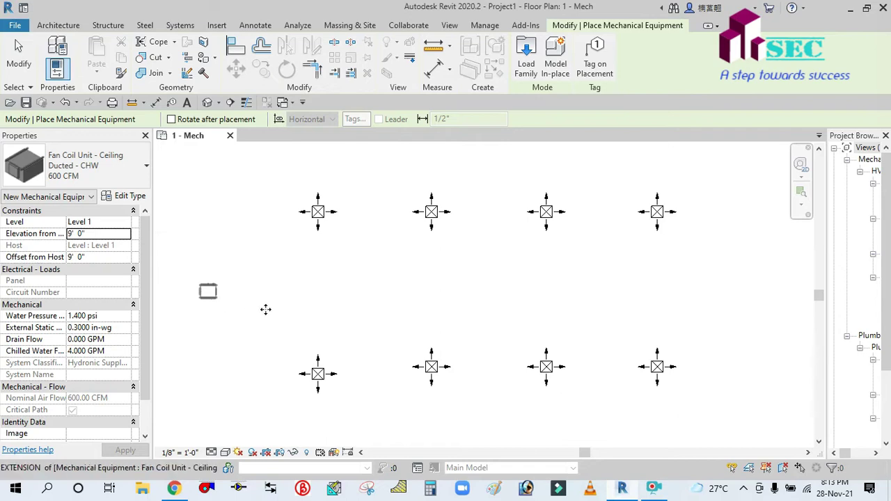
pyautogui.press('Escape')
pyautogui.press('Escape')
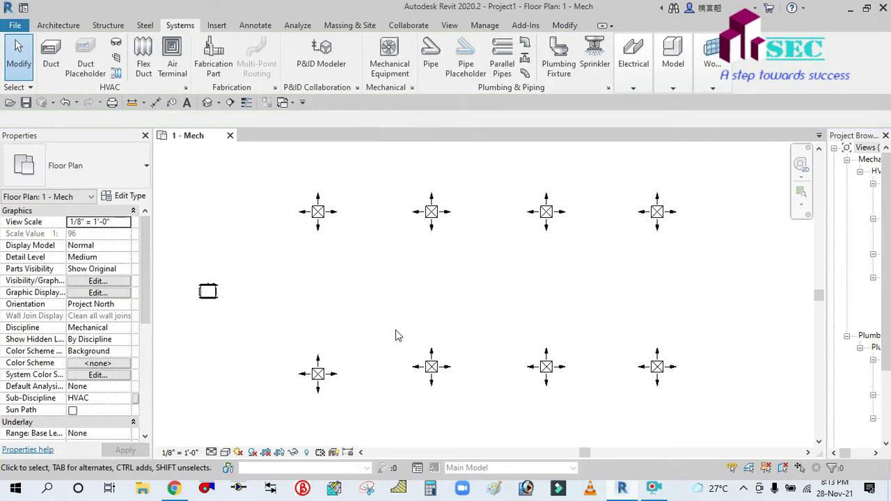
# Recentre the plan and window-select all eight diffusers.
pyautogui.scroll(-2, 448, 318)
pyautogui.scroll(2, 438, 313)
pyautogui.scroll(-1, 417, 310)
pyautogui.moveTo(417, 310)
pyautogui.mouseDown(button='middle')
pyautogui.moveTo(413, 328)
pyautogui.moveTo(420, 307)
pyautogui.mouseUp(button='middle')
pyautogui.scroll(1, 337, 291)
pyautogui.scroll(-1, 336, 291)
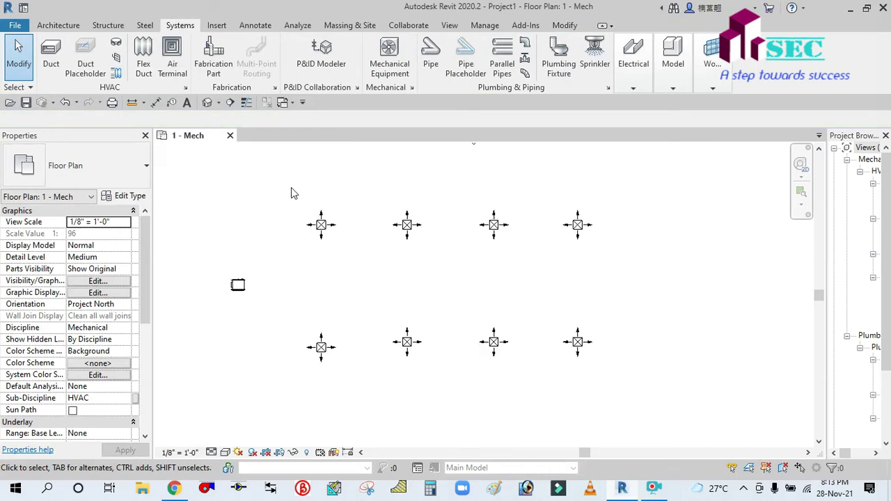
pyautogui.moveTo(291, 187); pyautogui.dragTo(642, 380)
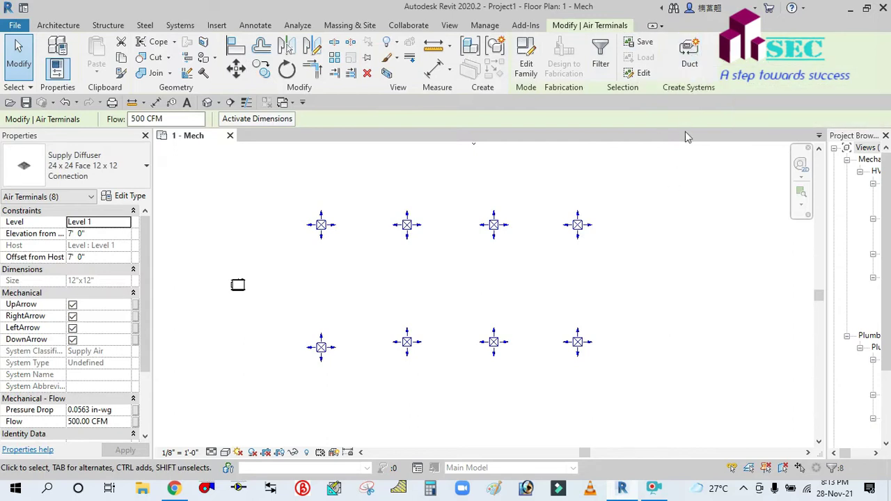
# Create a Supply Air duct system from the diffusers and assign the fan coil unit as its equipment.
pyautogui.click(699, 56)
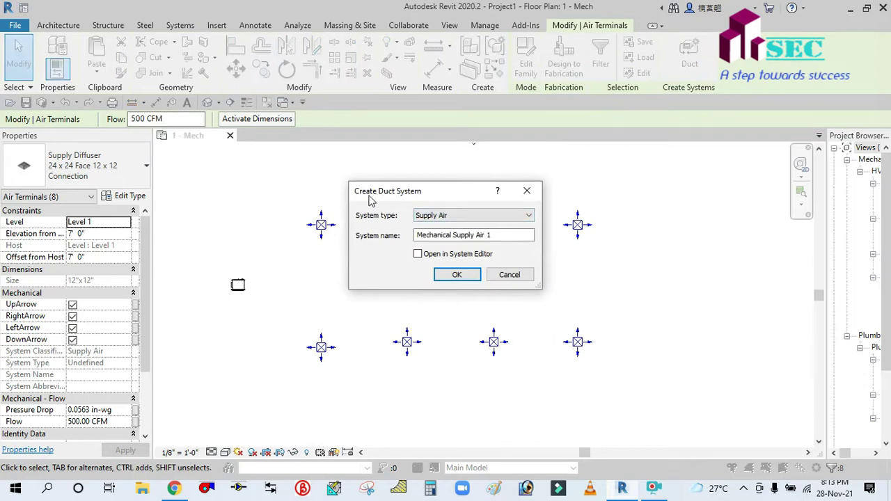
pyautogui.click(443, 216)
pyautogui.click(443, 218)
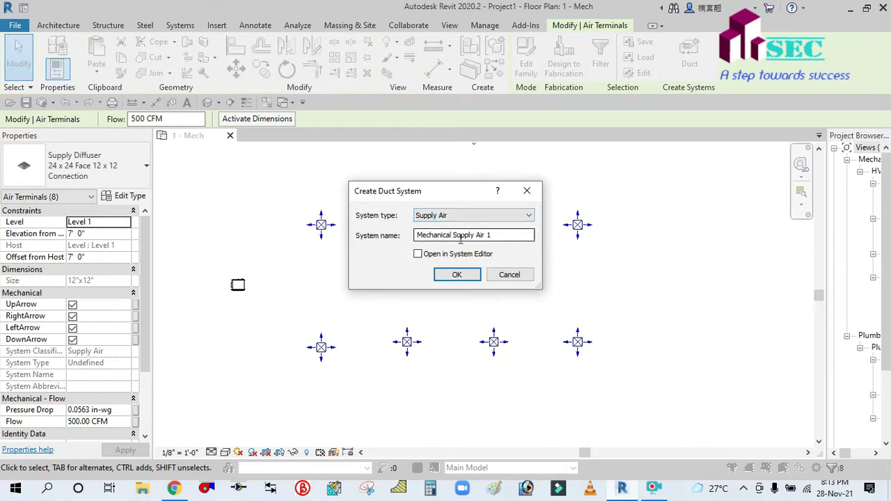
pyautogui.click(449, 277)
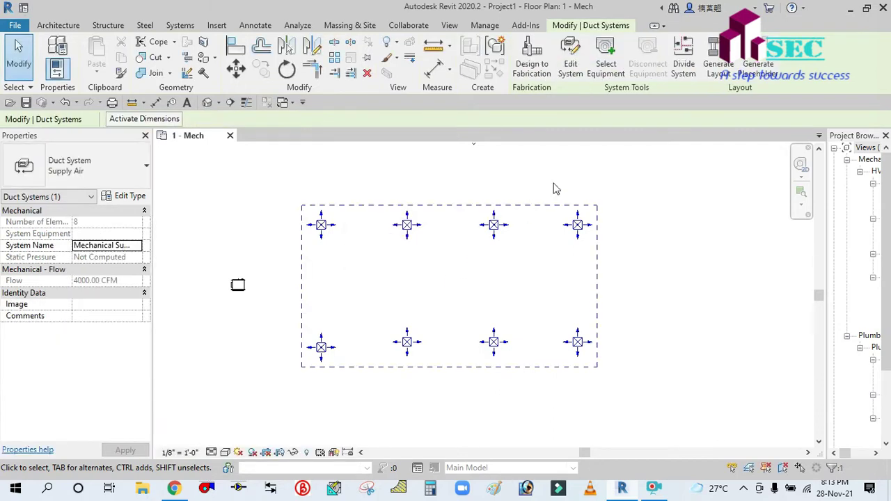
pyautogui.click(606, 61)
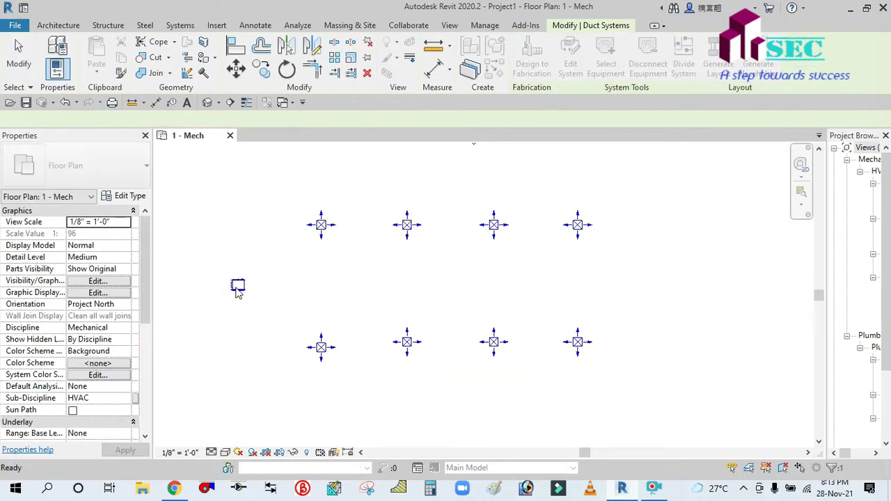
pyautogui.click(237, 289)
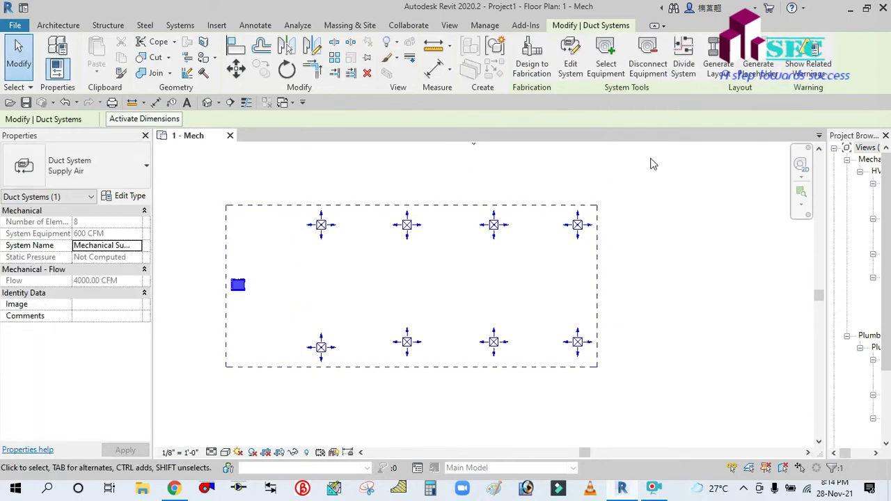
# Start Generate Layout for the supply system with the Network solution type.
pyautogui.click(718, 69)
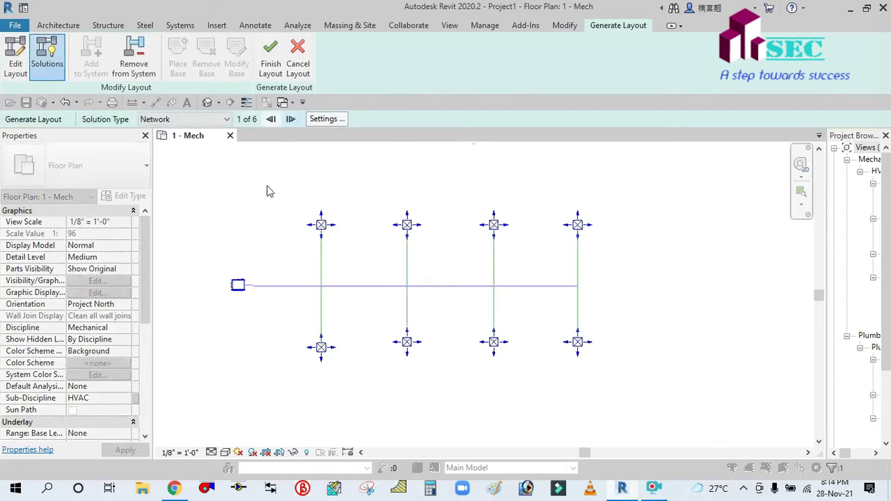
pyautogui.scroll(2, 251, 242)
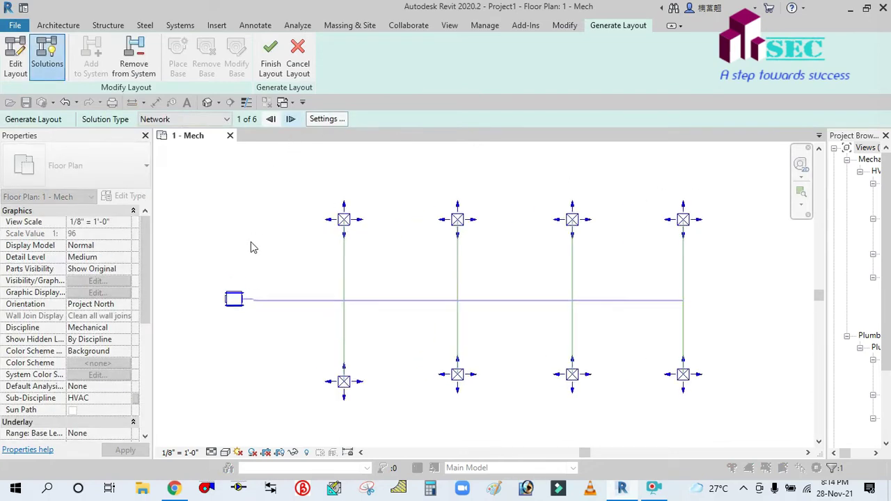
pyautogui.scroll(-1, 262, 256)
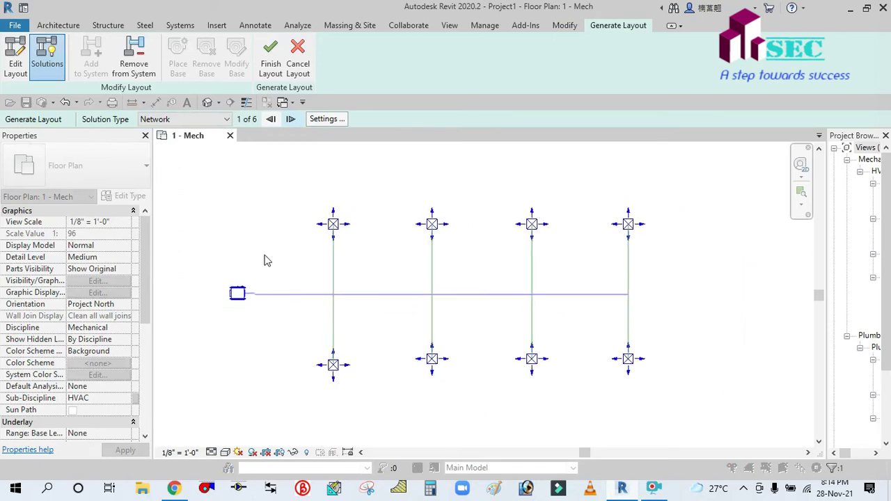
pyautogui.scroll(1, 269, 255)
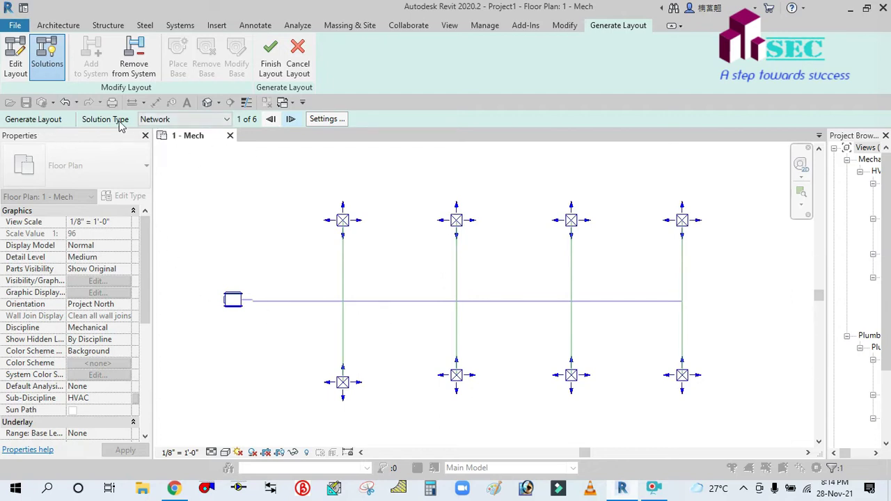
pyautogui.click(229, 121)
pyautogui.click(230, 122)
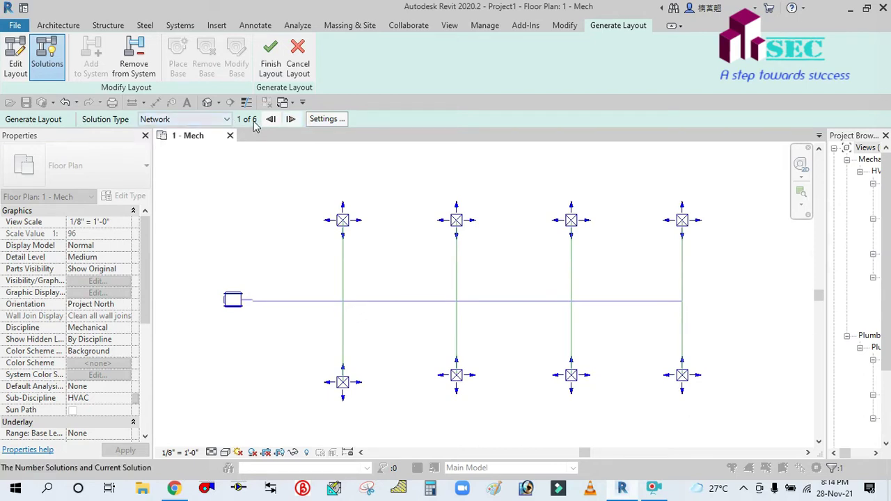
# Cycle through the Network layout solutions and stop at solution 5 of 6.
pyautogui.click(291, 119)
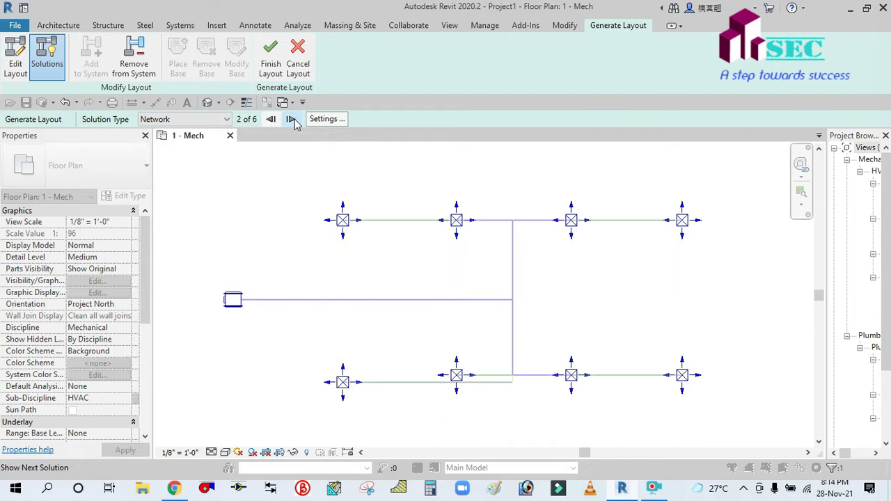
pyautogui.click(291, 119)
pyautogui.click(291, 119)
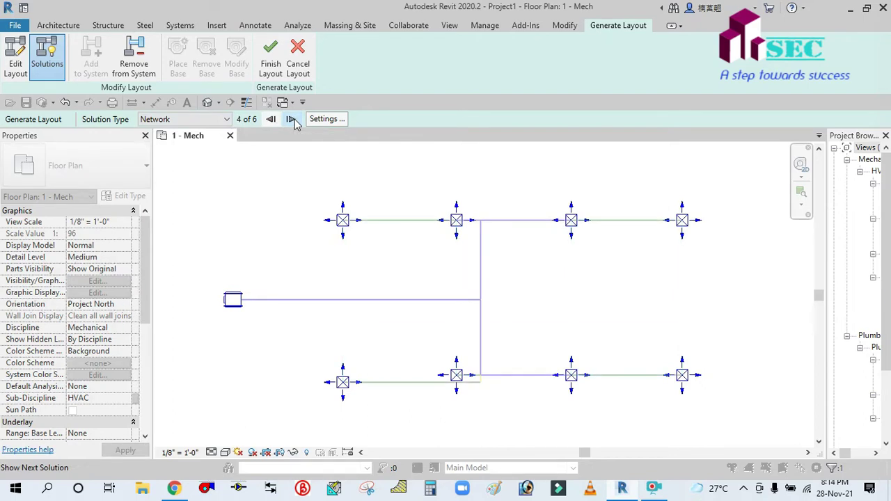
pyautogui.click(292, 119)
pyautogui.click(291, 119)
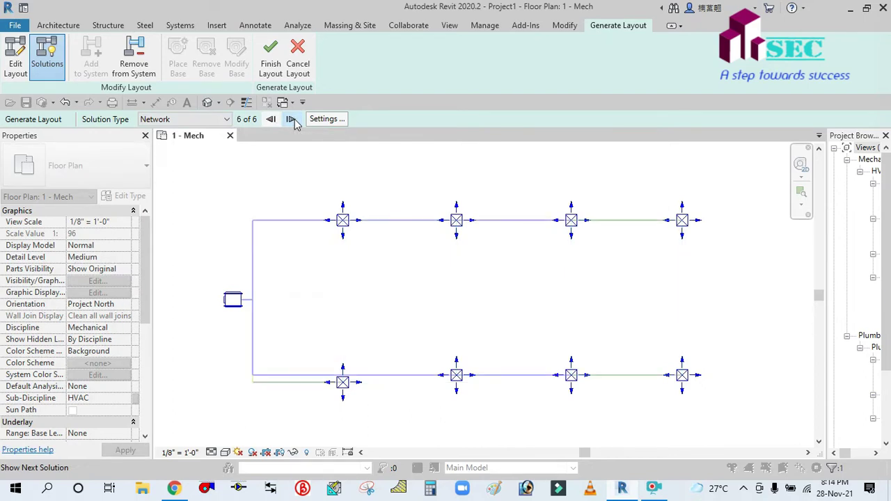
pyautogui.click(291, 119)
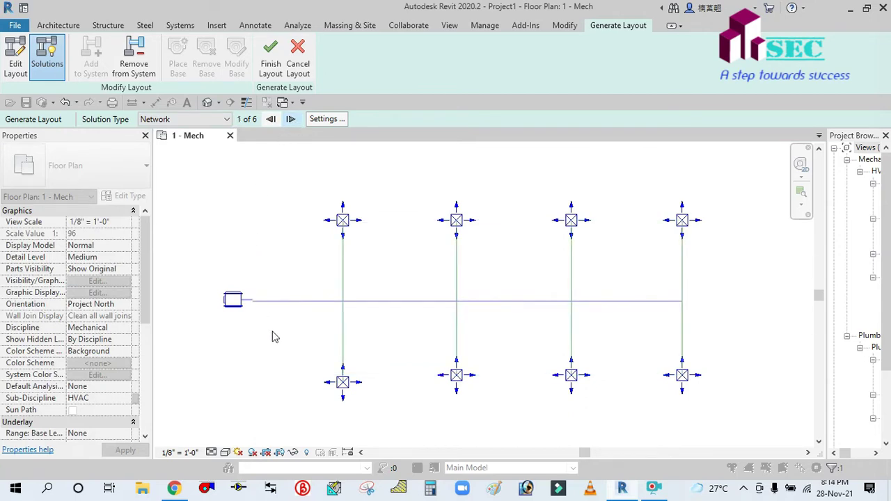
pyautogui.scroll(2, 286, 324)
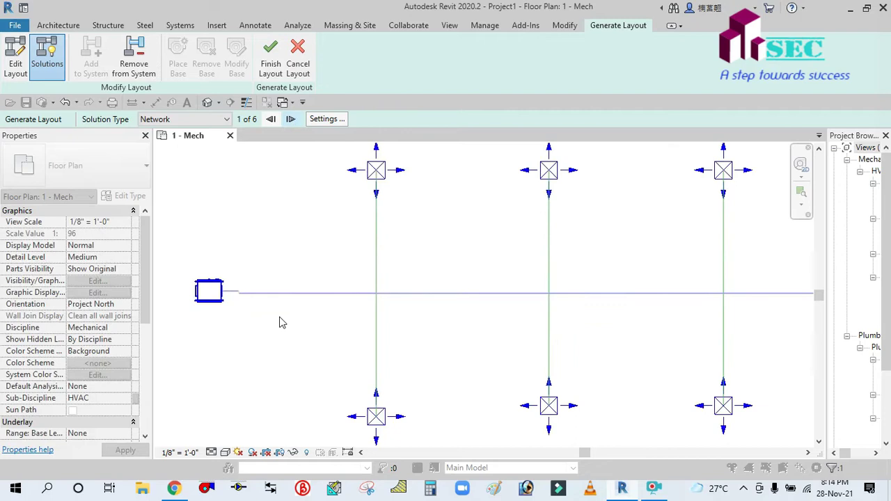
pyautogui.click(291, 120)
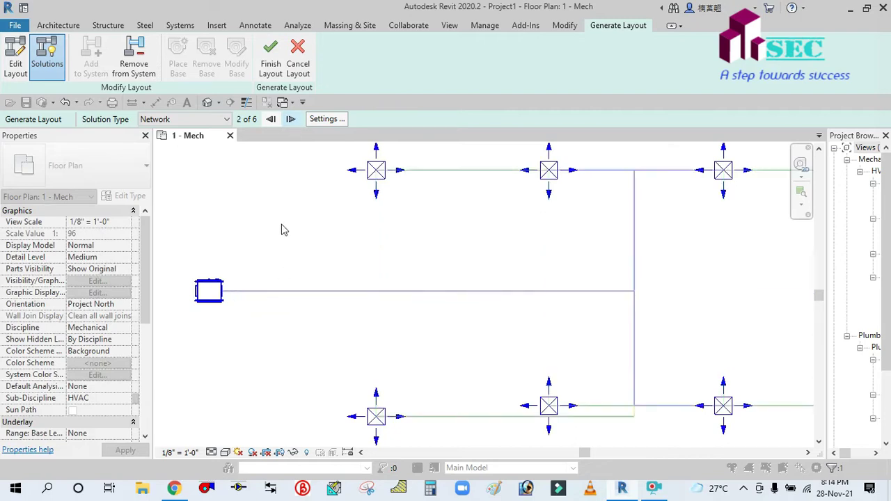
pyautogui.scroll(-1, 283, 230)
pyautogui.click(291, 120)
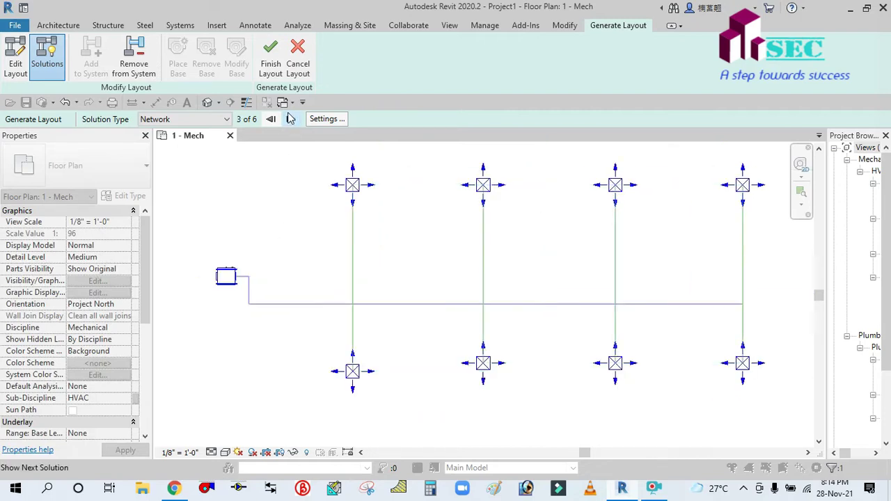
pyautogui.click(291, 119)
pyautogui.click(291, 119)
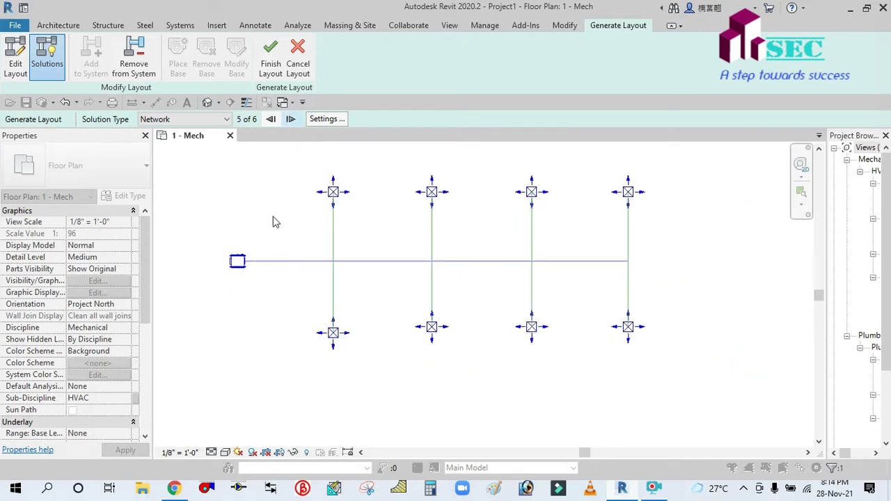
pyautogui.scroll(2, 161, 276)
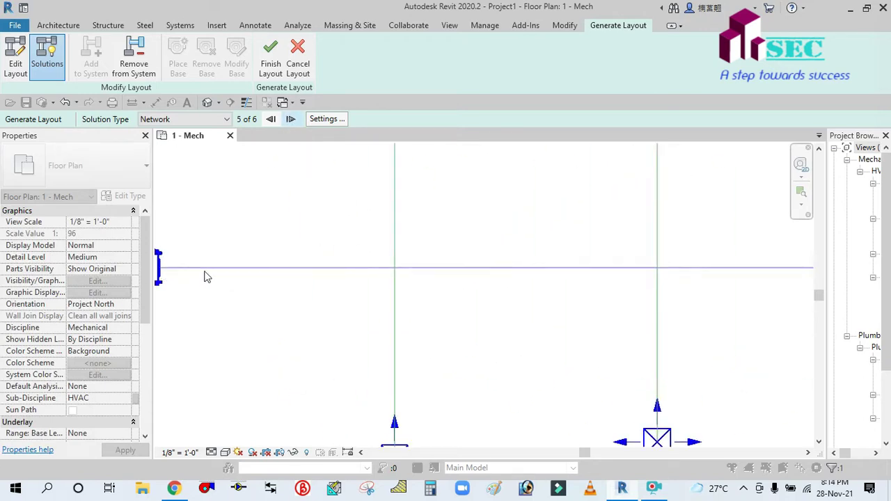
pyautogui.scroll(-3, 300, 349)
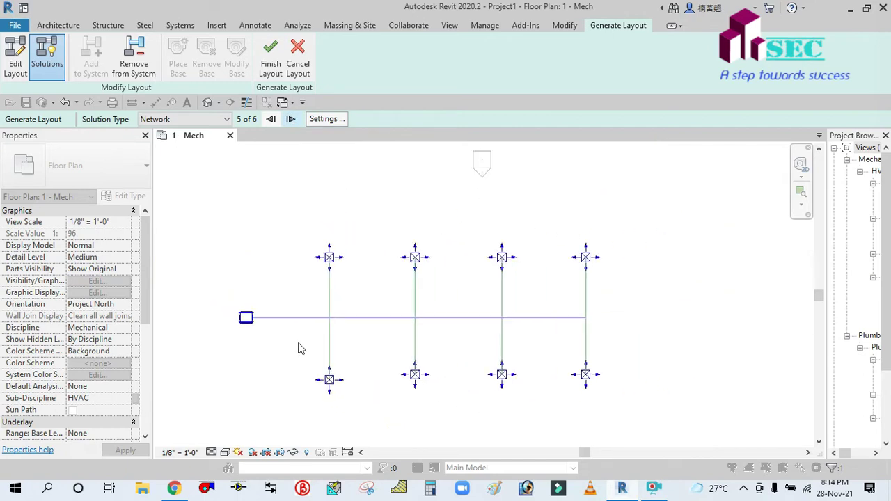
# Set main and branch ducts to Rectangular Duct: Radius Elbows and branch flex to Flex Duct Round.
pyautogui.click(326, 119)
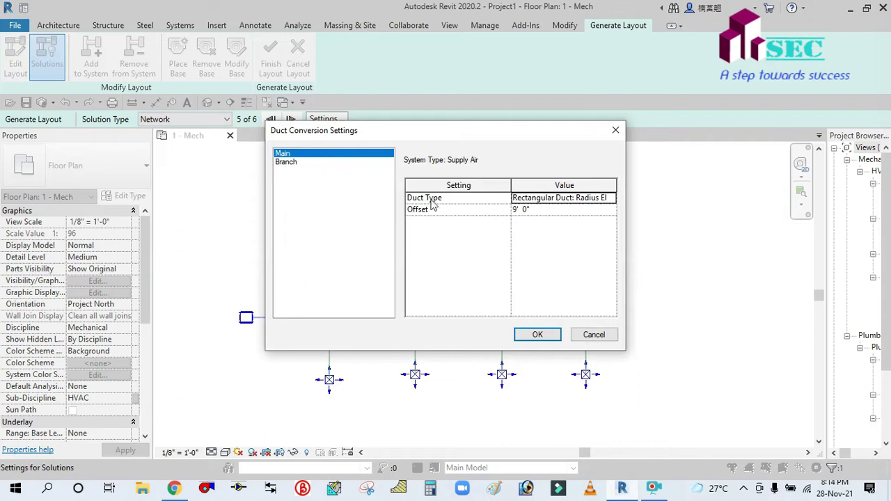
pyautogui.click(595, 200)
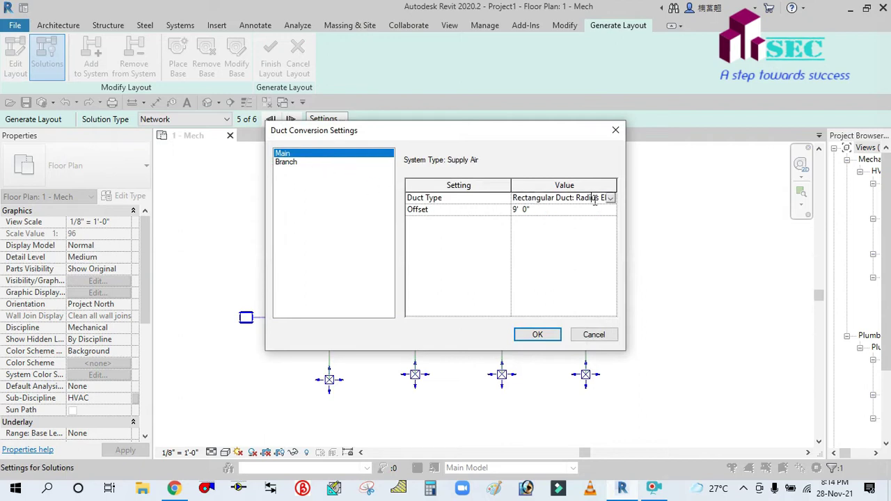
pyautogui.click(610, 201)
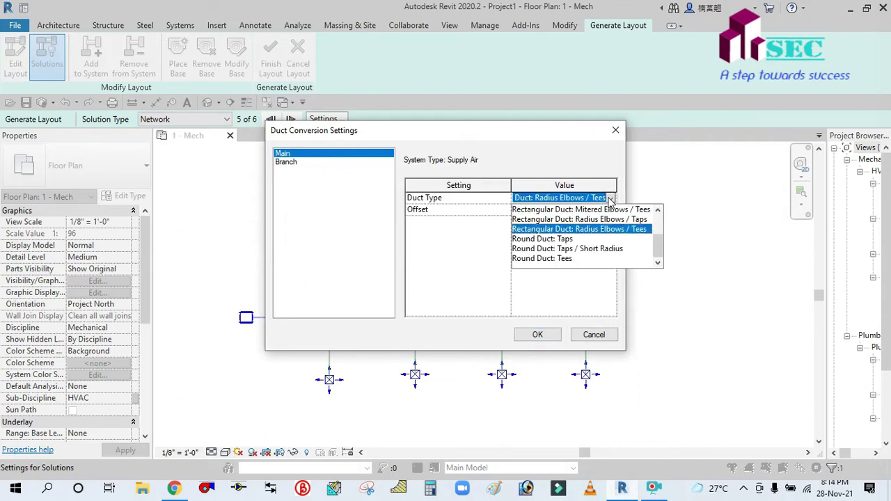
pyautogui.click(574, 220)
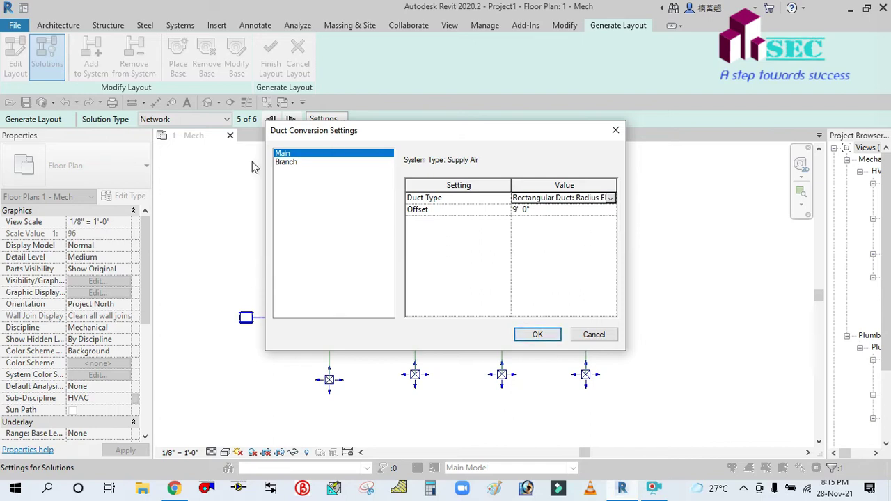
pyautogui.click(284, 165)
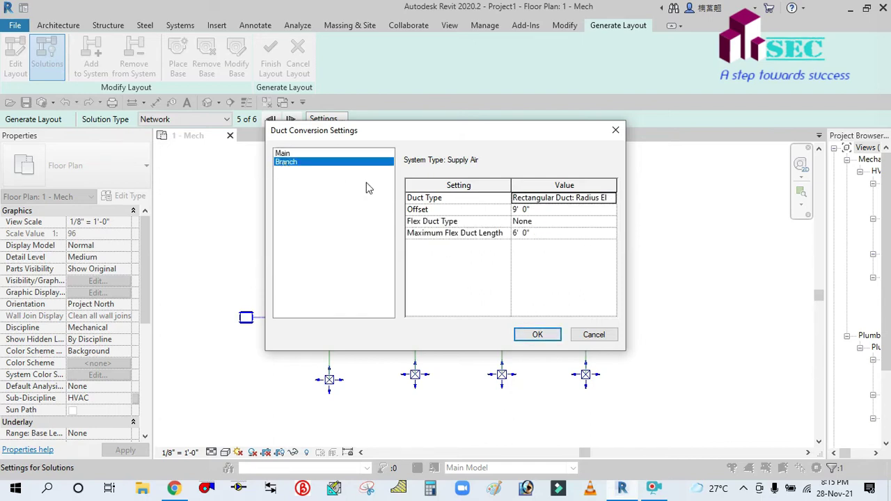
pyautogui.click(577, 198)
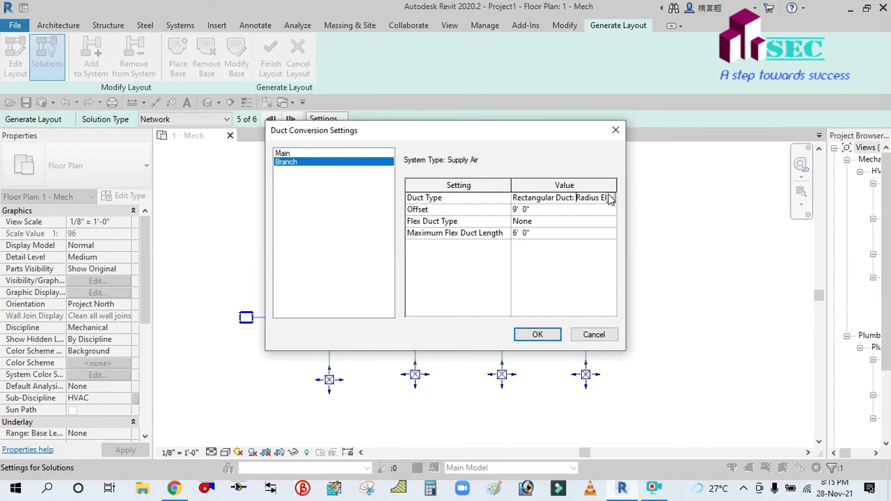
pyautogui.click(612, 199)
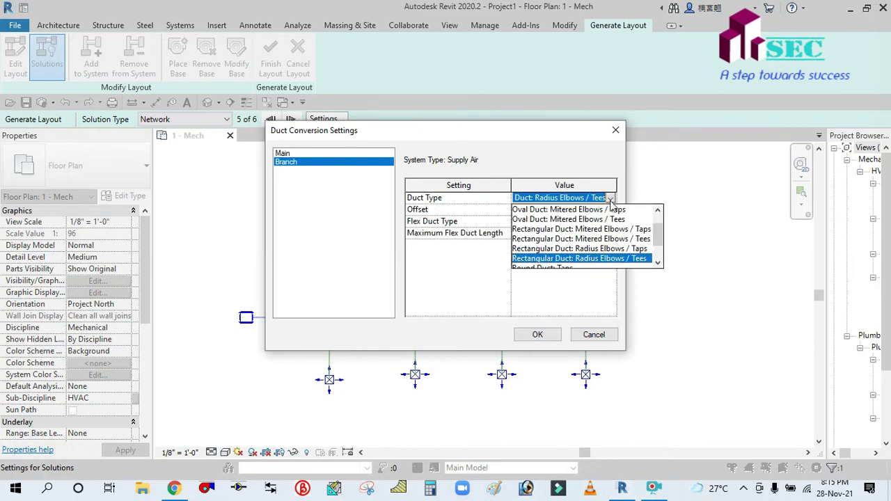
pyautogui.click(598, 258)
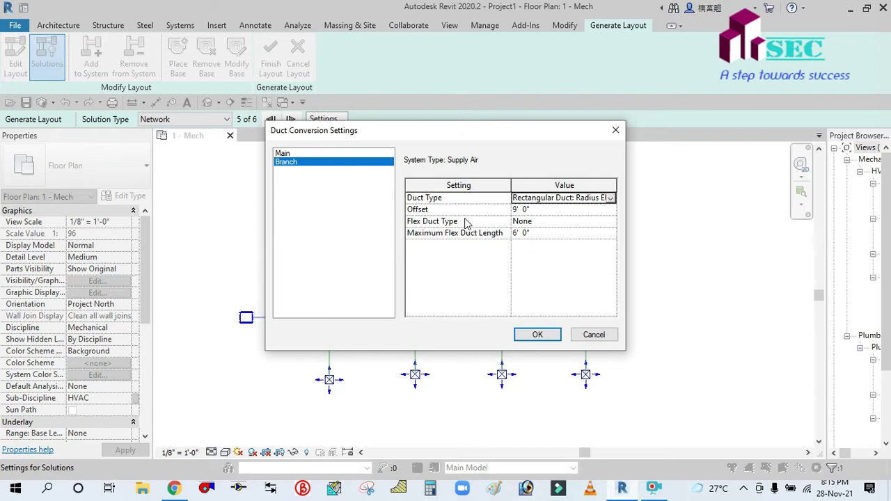
pyautogui.click(562, 221)
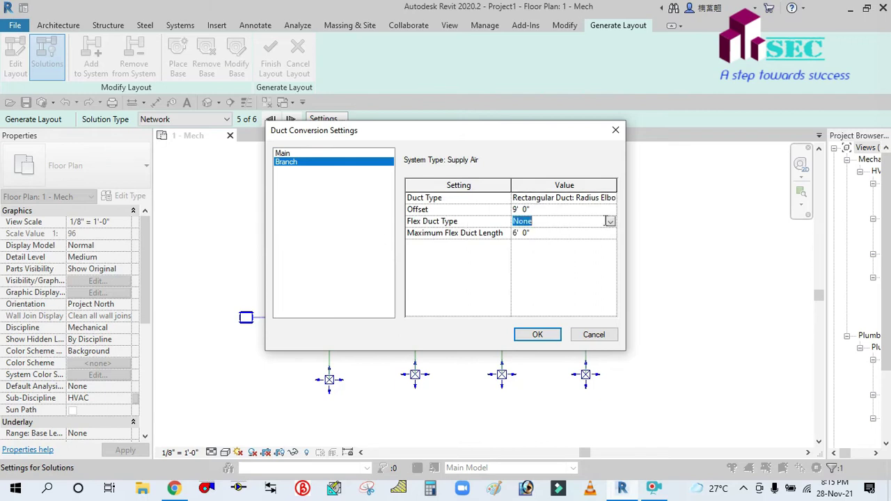
pyautogui.click(611, 223)
pyautogui.click(585, 243)
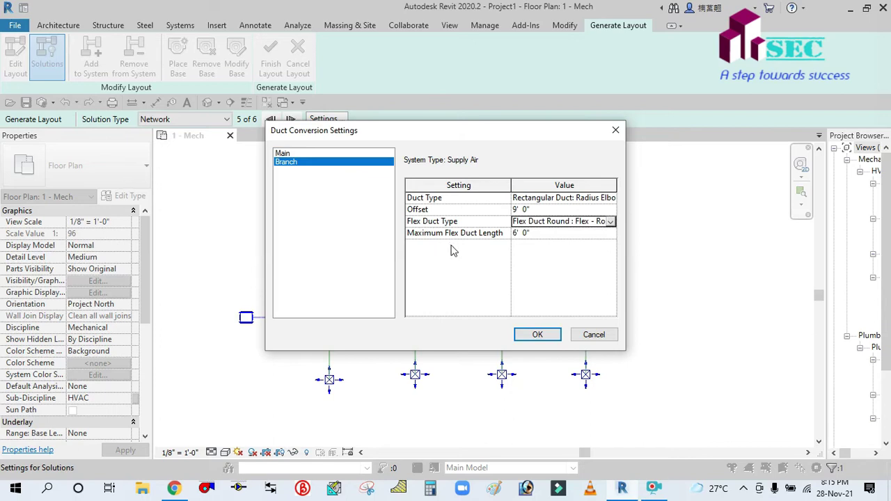
pyautogui.click(537, 334)
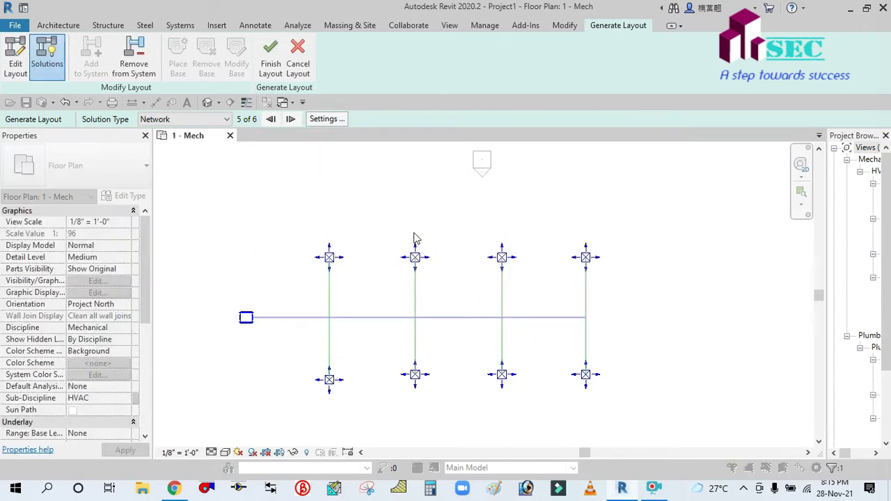
# Finish the layout to create the rectangular ducts, then zoom in to inspect them.
pyautogui.click(272, 64)
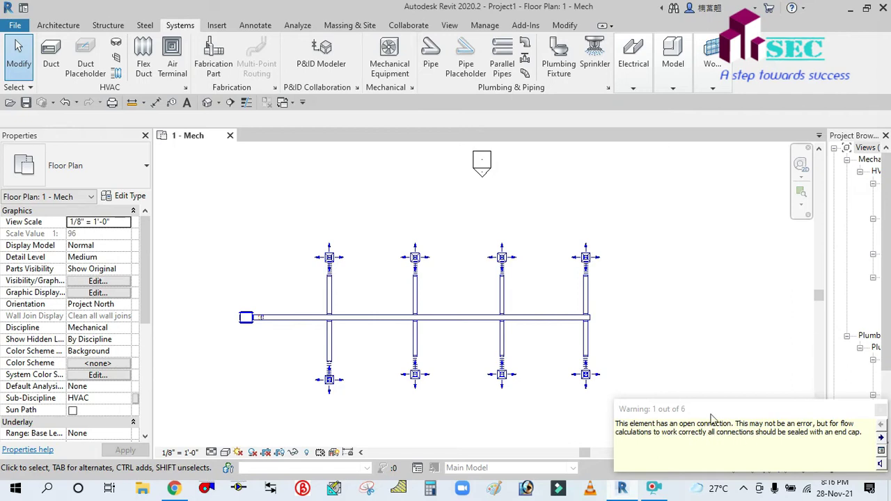
pyautogui.scroll(2, 578, 319)
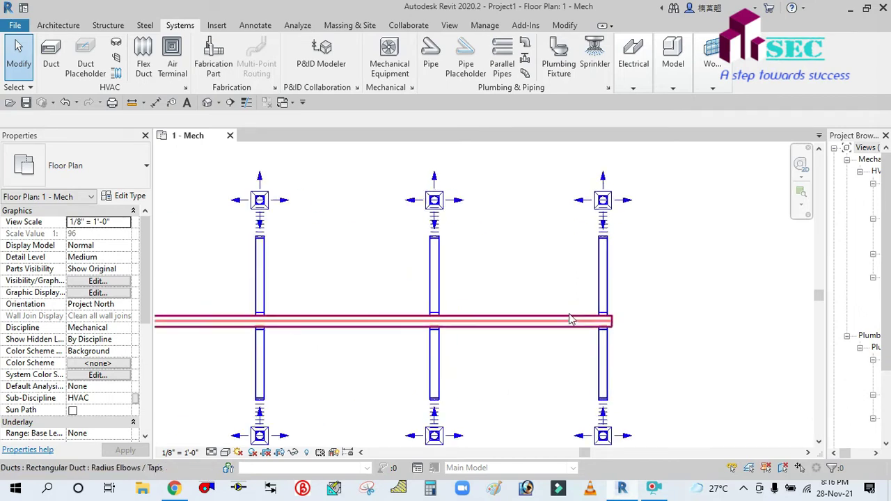
pyautogui.scroll(3, 620, 334)
pyautogui.scroll(-5, 620, 334)
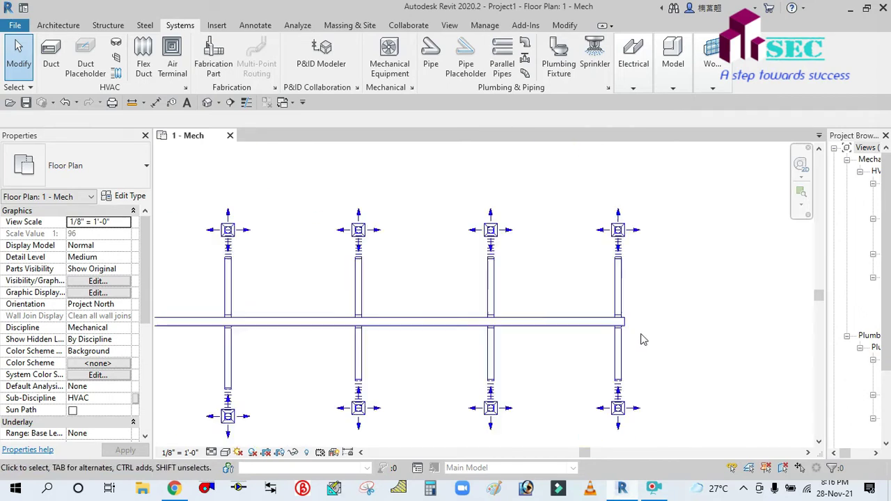
pyautogui.scroll(-3, 641, 338)
pyautogui.scroll(3, 646, 358)
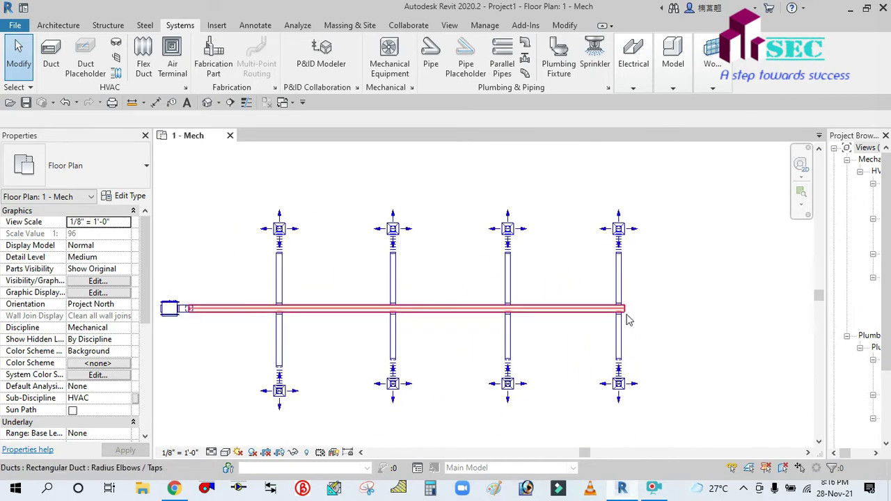
pyautogui.scroll(2, 629, 320)
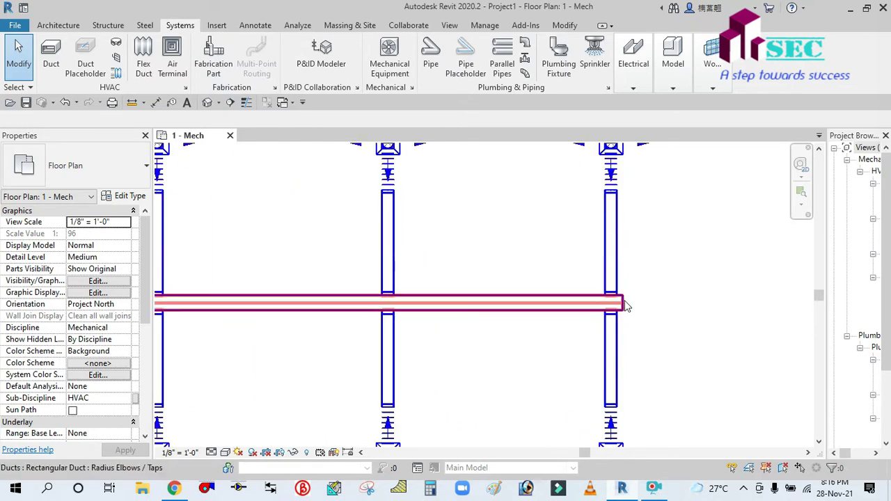
# Apply Cap Open Ends to the main trunk duct, closing it past the last branch.
pyautogui.click(624, 305)
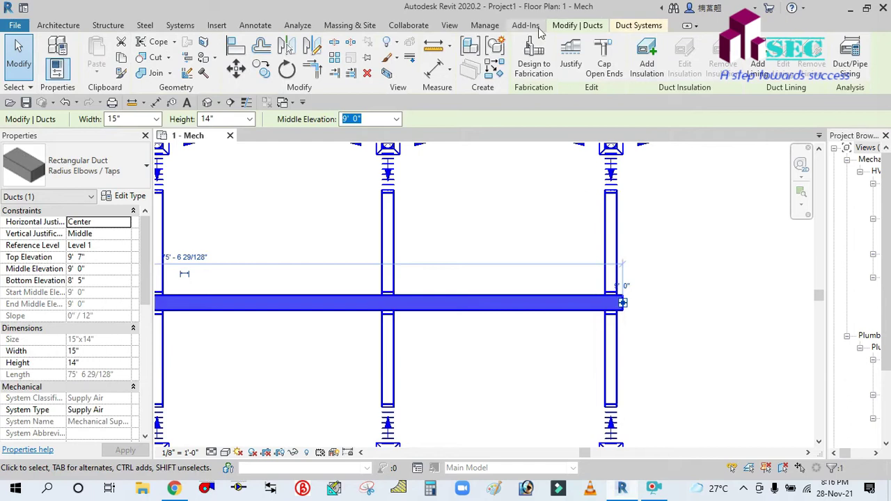
pyautogui.click(605, 60)
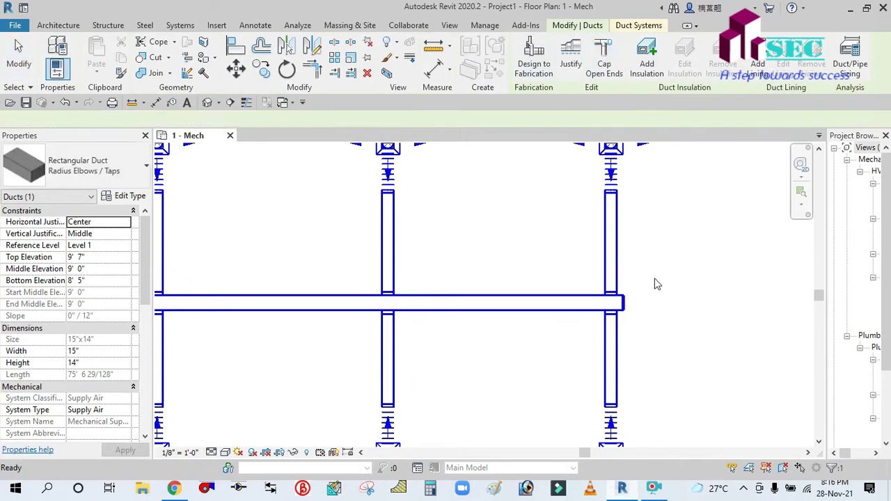
pyautogui.press('Escape')
pyautogui.scroll(-3, 655, 284)
pyautogui.scroll(2, 650, 300)
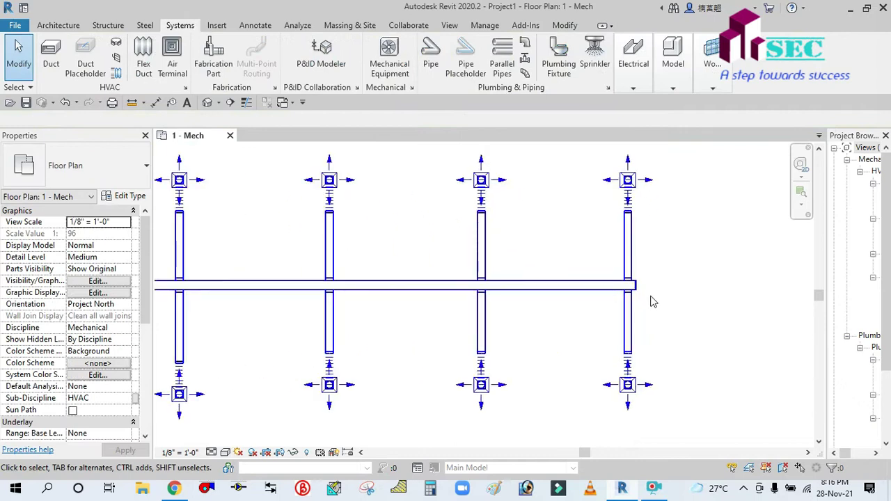
pyautogui.scroll(-2, 573, 307)
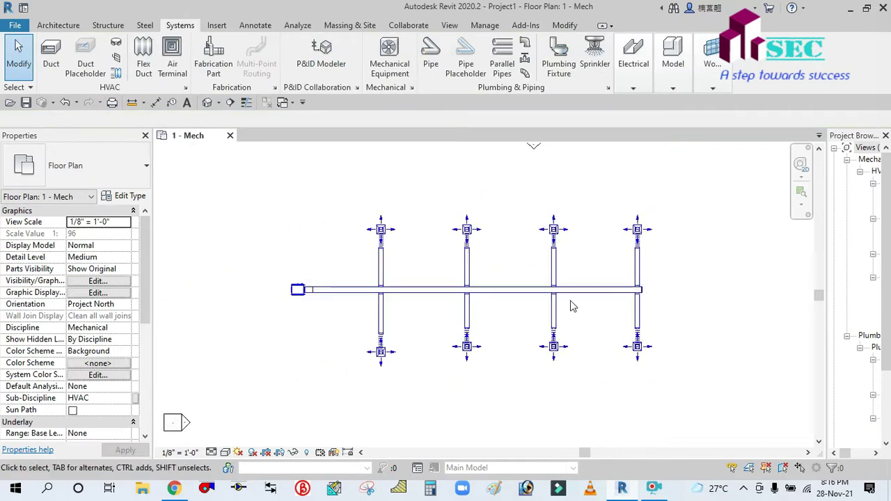
# Switch to the Default 3D View of the duct network.
pyautogui.click(209, 104)
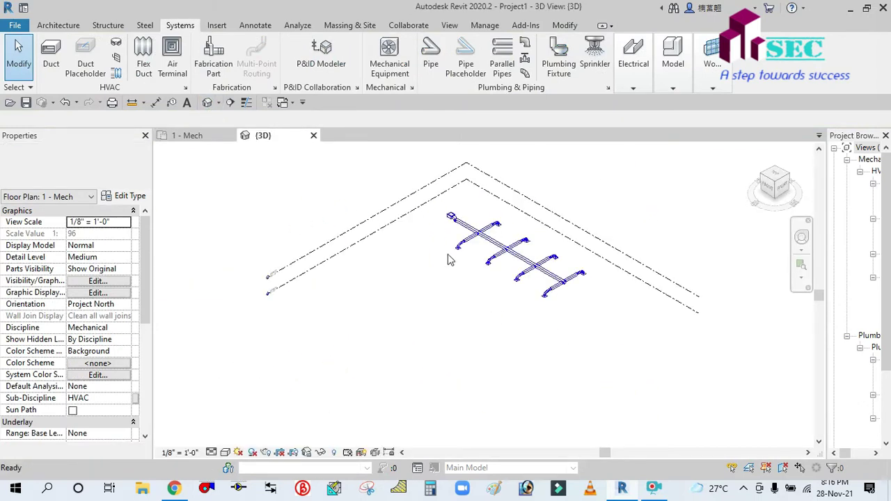
pyautogui.scroll(1, 507, 209)
pyautogui.scroll(-2, 432, 237)
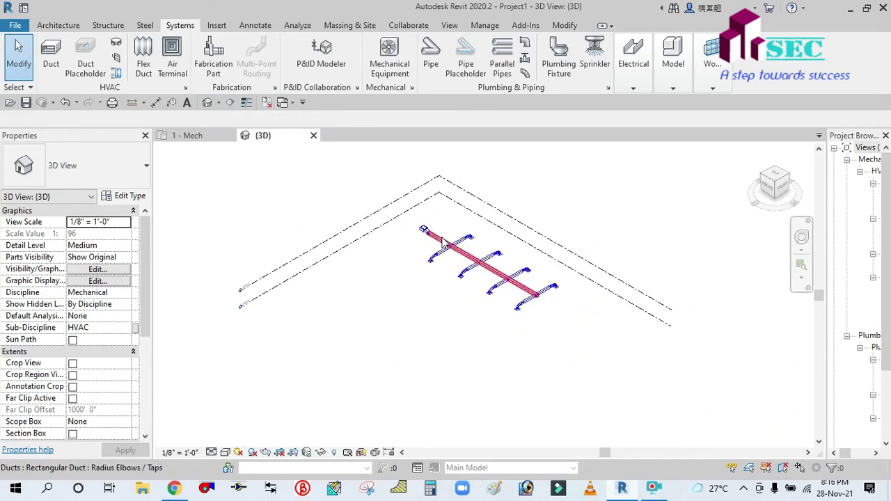
pyautogui.scroll(3, 249, 328)
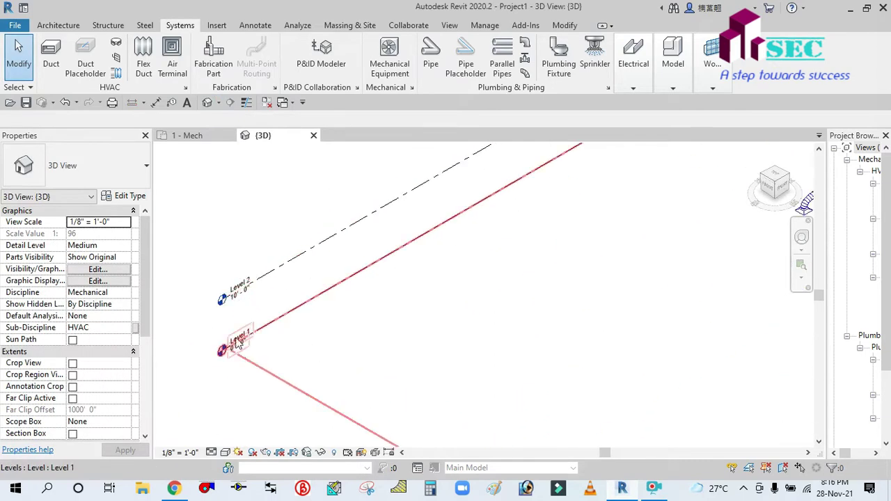
pyautogui.scroll(-4, 249, 366)
# Hide the Level 1 and Level 2 markers in the 3D view by category.
pyautogui.moveTo(265, 384); pyautogui.dragTo(218, 311)
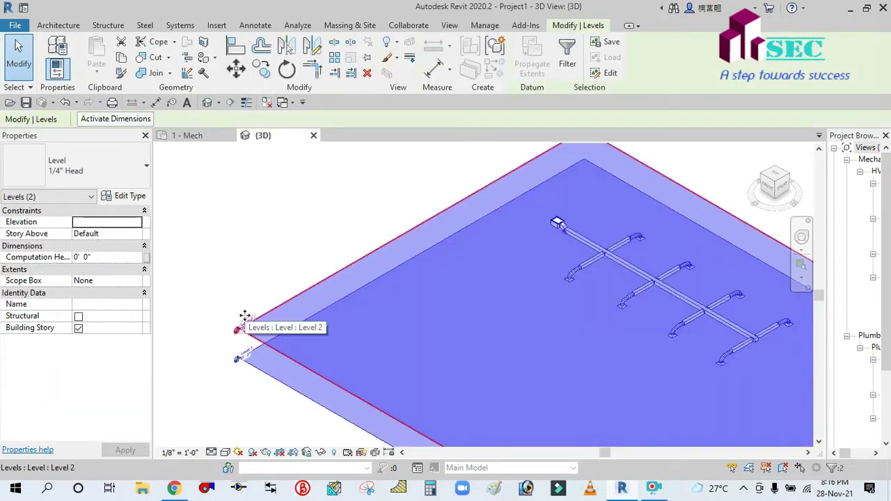
pyautogui.rightClick(245, 320)
pyautogui.moveTo(292, 213)
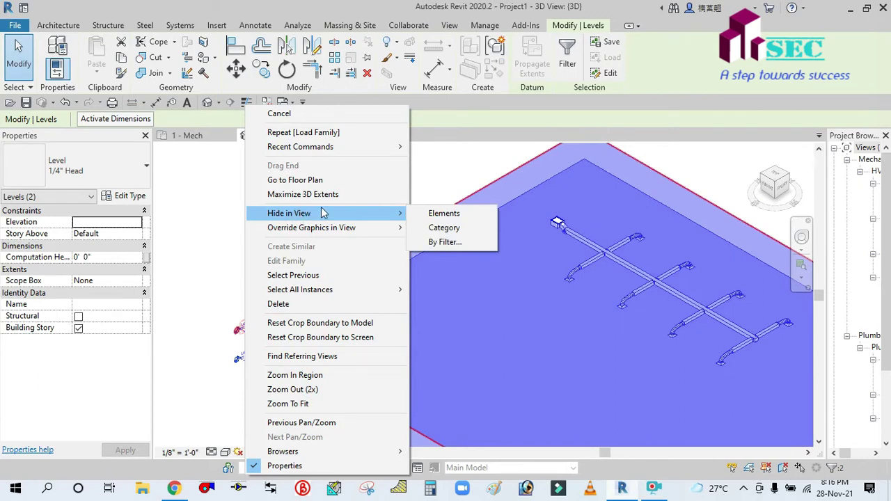
pyautogui.click(449, 229)
pyautogui.click(366, 189)
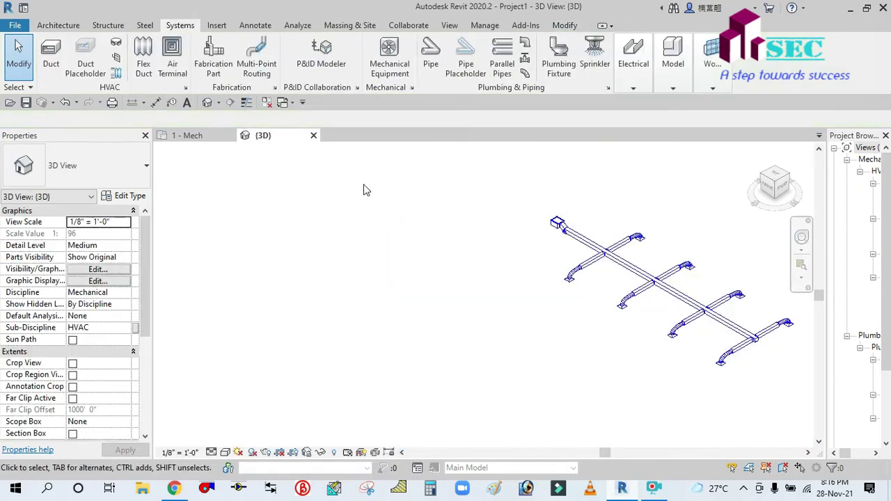
pyautogui.scroll(-2, 364, 293)
pyautogui.scroll(5, 446, 258)
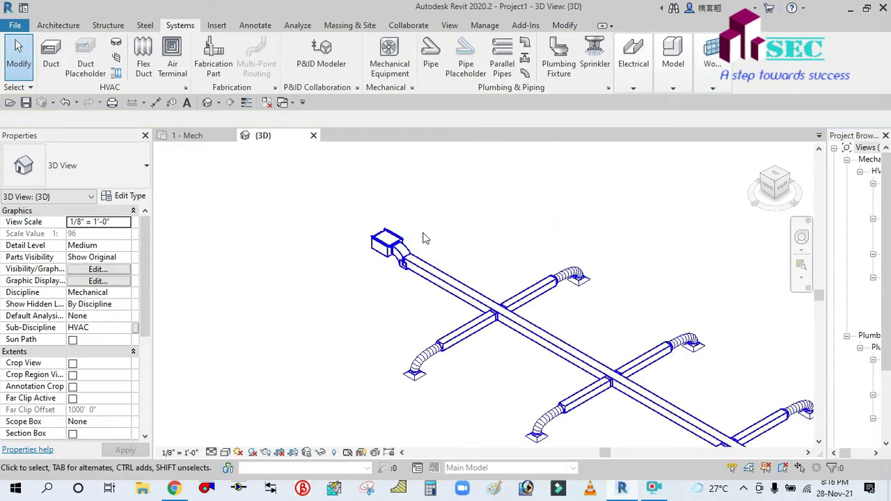
pyautogui.scroll(3, 424, 238)
pyautogui.scroll(3, 361, 352)
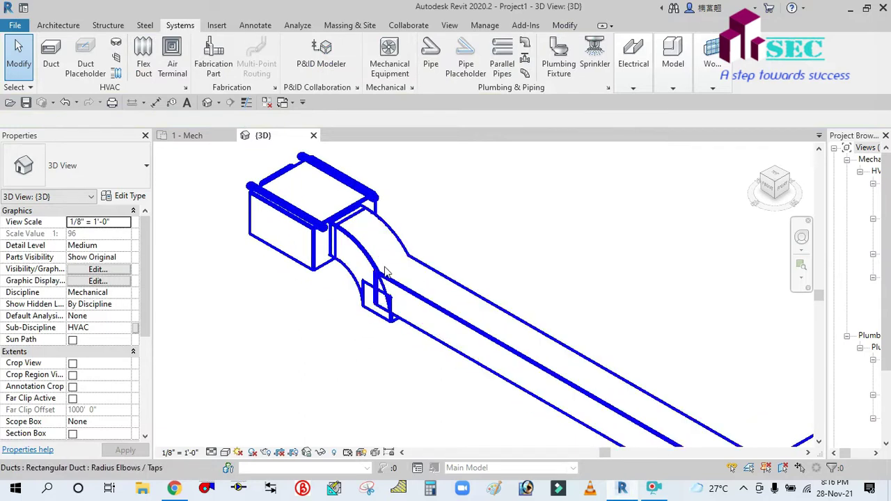
pyautogui.scroll(-2, 412, 219)
pyautogui.scroll(-3, 412, 218)
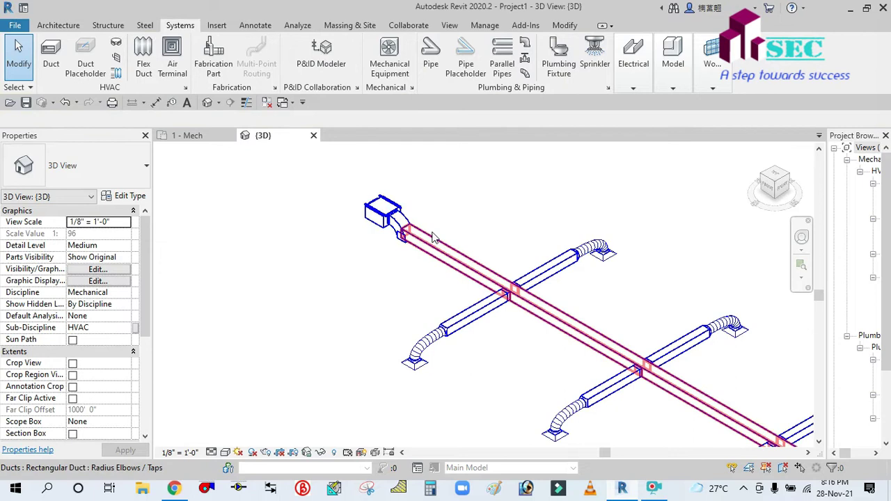
pyautogui.scroll(3, 394, 267)
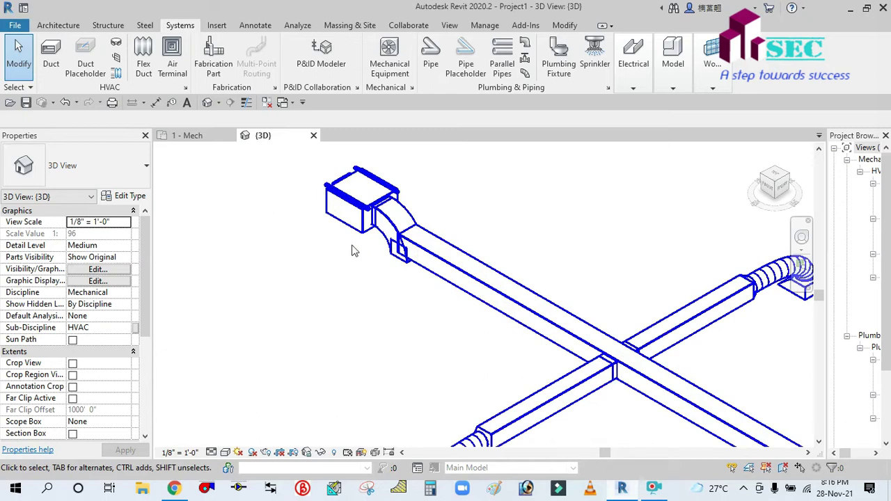
pyautogui.scroll(5, 354, 251)
pyautogui.scroll(-6, 404, 272)
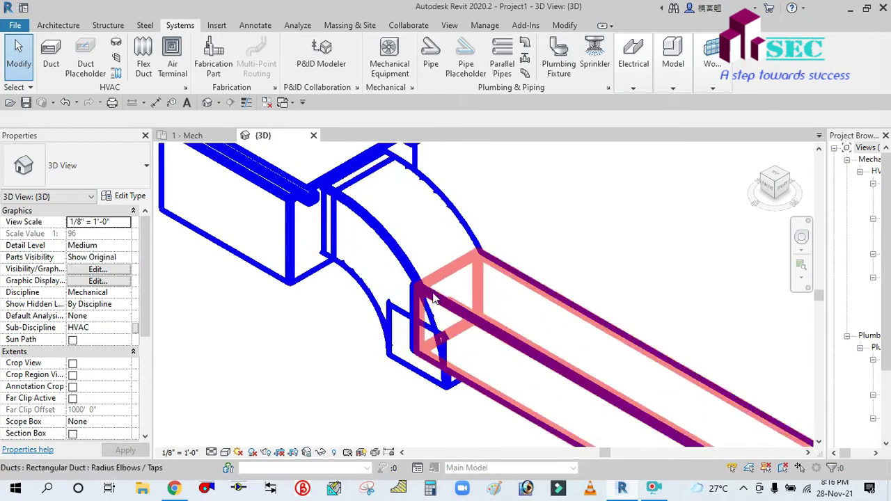
pyautogui.scroll(-3, 414, 269)
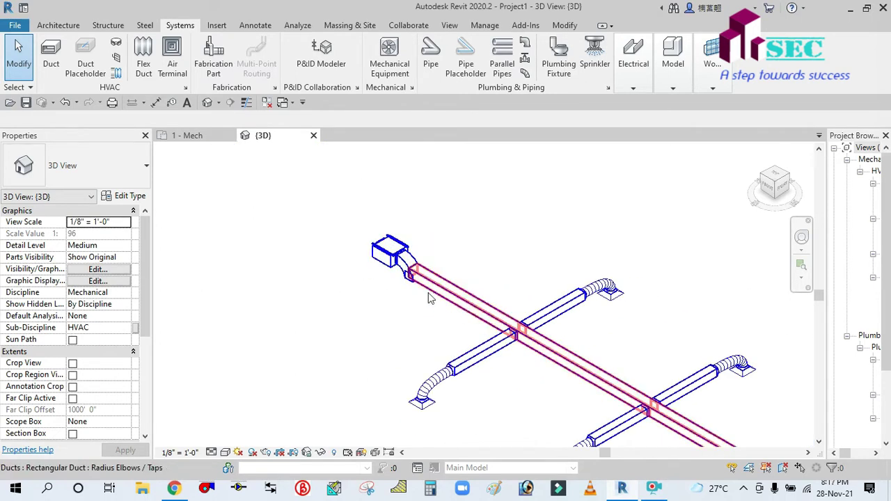
pyautogui.click(429, 295)
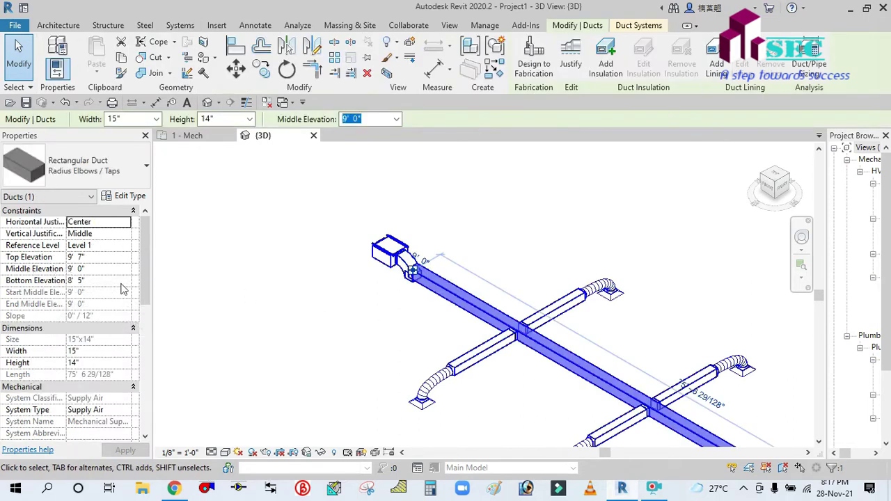
pyautogui.click(280, 299)
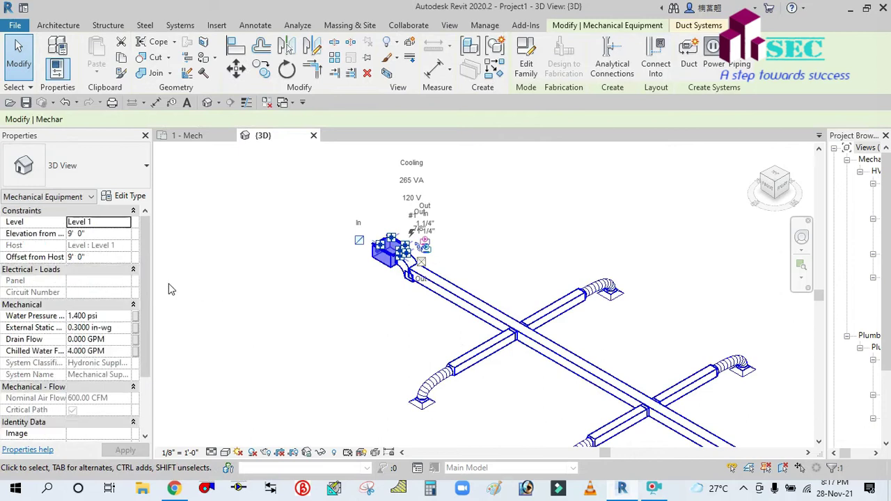
pyautogui.click(291, 291)
pyautogui.click(446, 293)
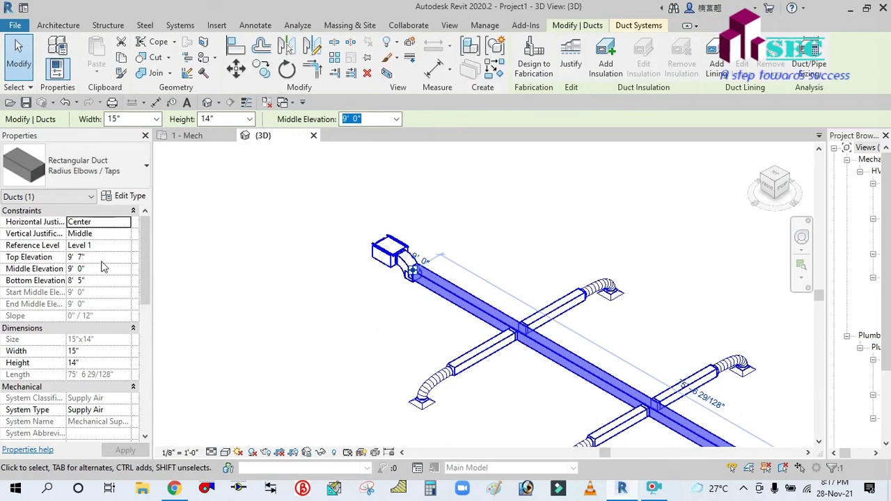
pyautogui.click(360, 319)
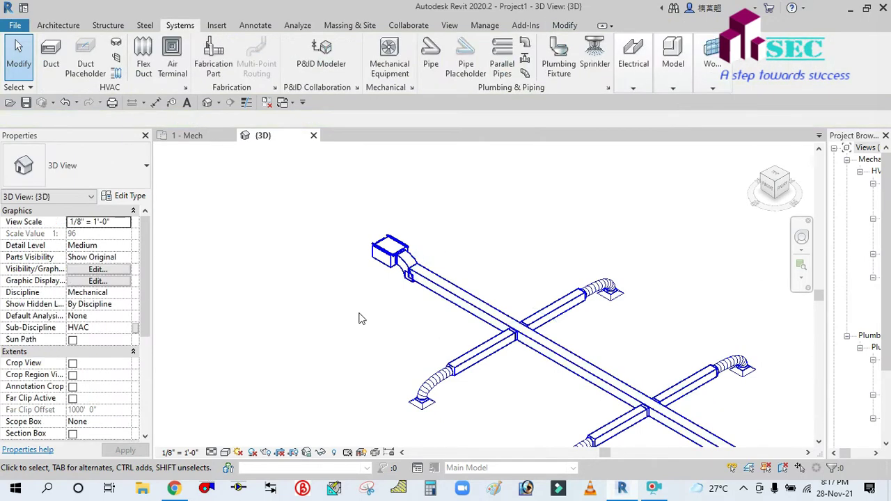
pyautogui.scroll(-5, 321, 300)
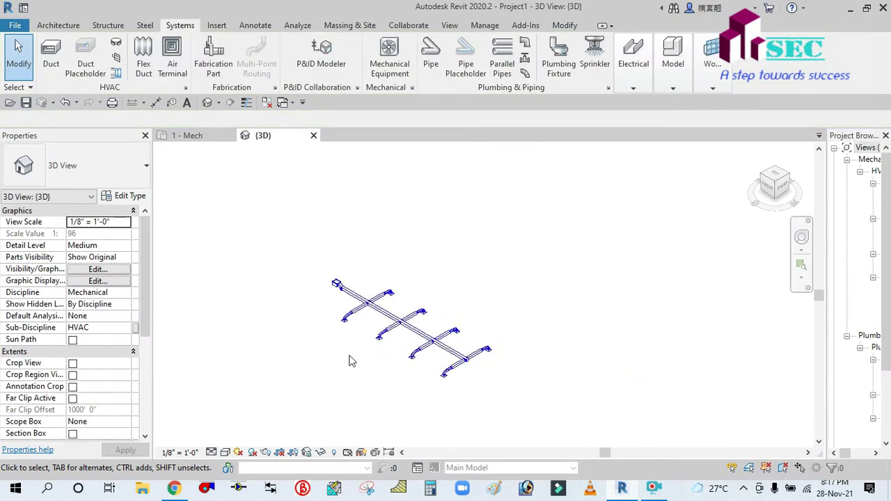
pyautogui.scroll(2, 351, 360)
# Set the 3D view's detail level to Fine and visual style to Shaded.
pyautogui.click(225, 453)
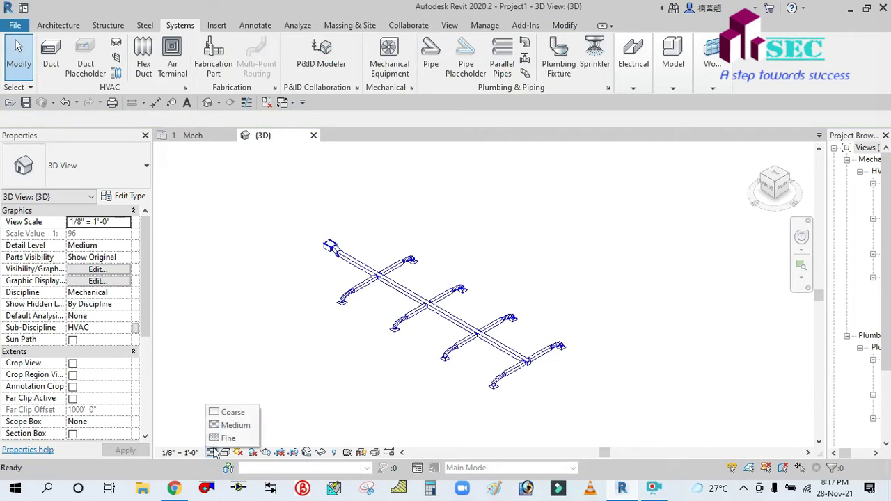
pyautogui.click(230, 439)
pyautogui.click(225, 453)
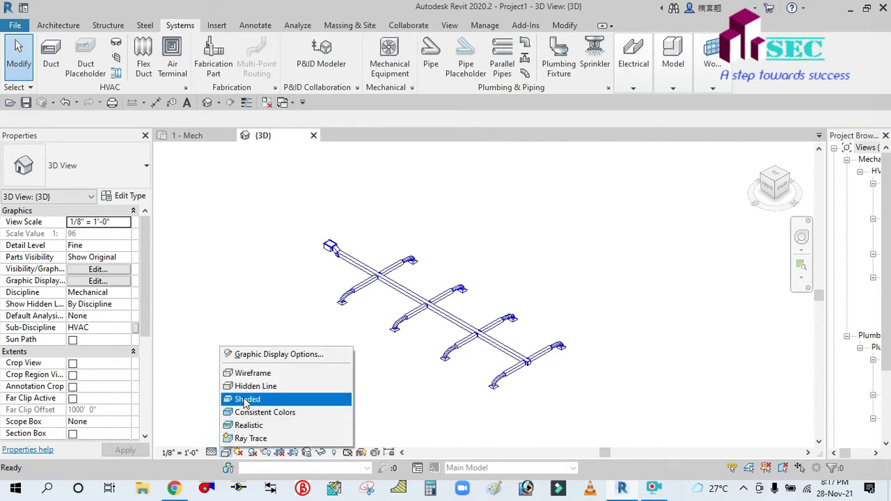
pyautogui.click(234, 401)
# Zoom in and out on the shaded duct network and widen the Project Browser.
pyautogui.scroll(5, 397, 324)
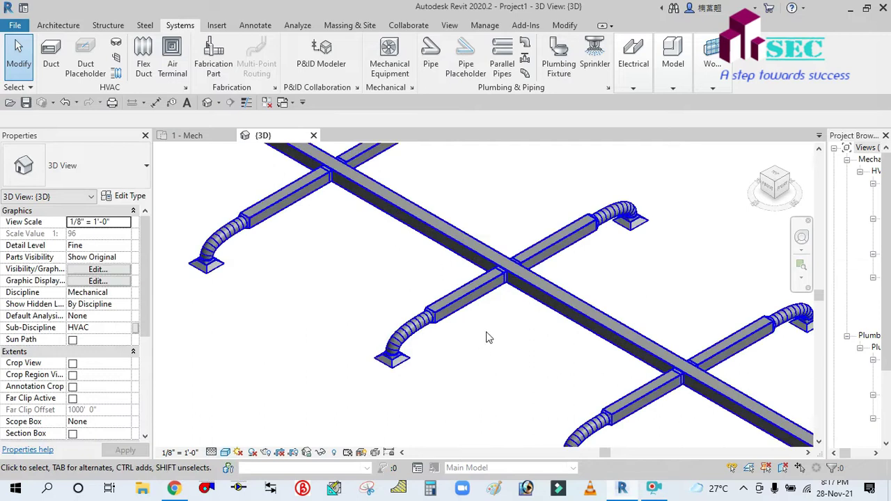
pyautogui.scroll(-5, 257, 274)
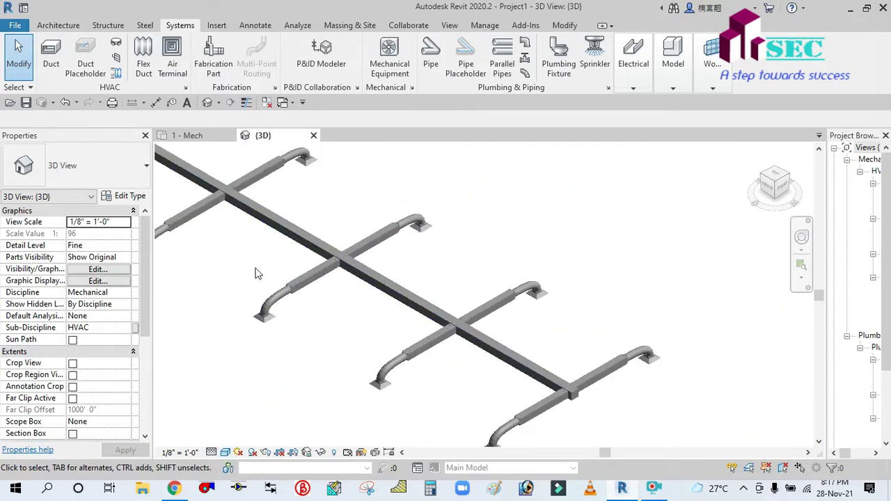
pyautogui.scroll(2, 364, 394)
pyautogui.scroll(-4, 364, 304)
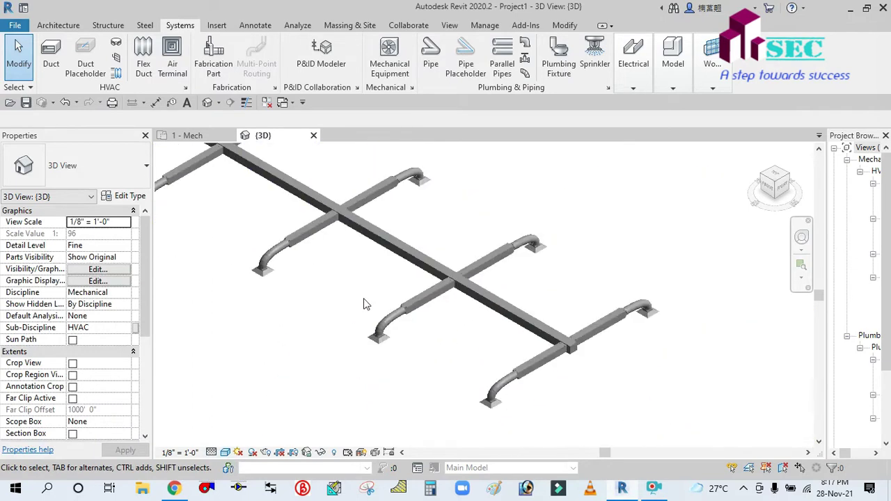
pyautogui.scroll(3, 227, 210)
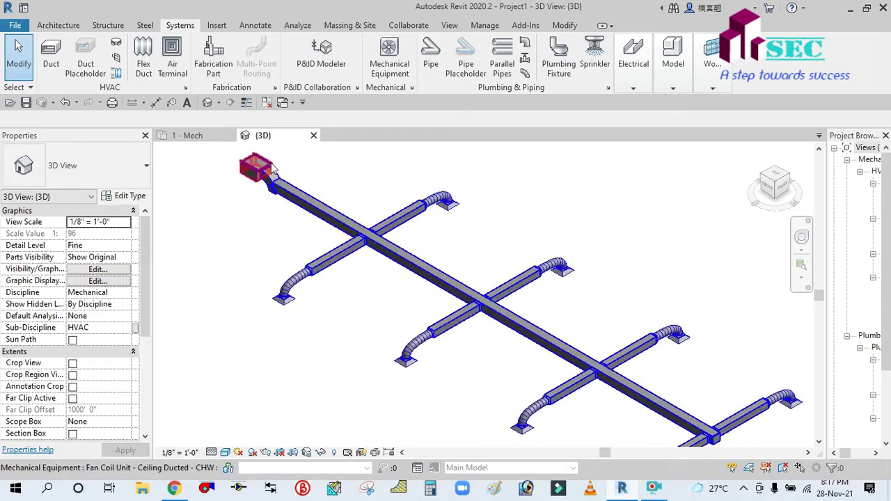
pyautogui.scroll(1, 274, 186)
pyautogui.scroll(-5, 252, 264)
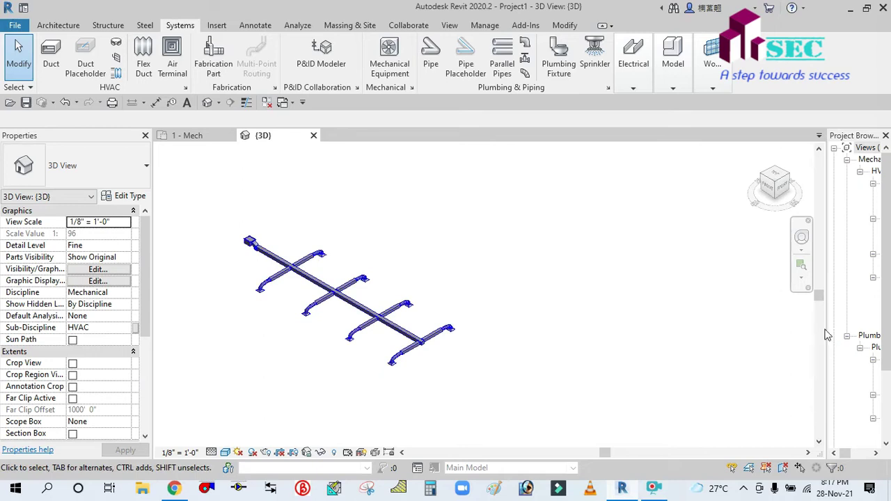
pyautogui.moveTo(830, 335); pyautogui.dragTo(747, 343)
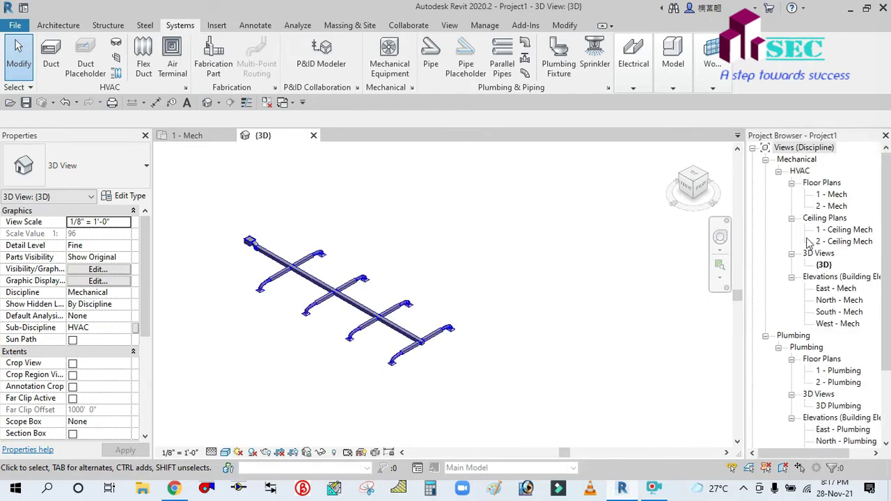
# Open the 1 - Mech floor plan and pan to the fan coil unit and branches.
pyautogui.doubleClick(835, 198)
pyautogui.scroll(3, 370, 311)
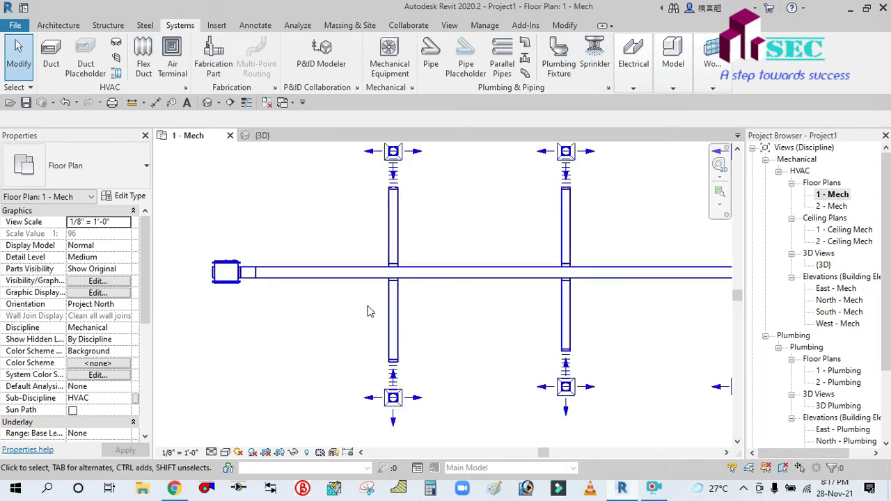
pyautogui.scroll(1, 366, 308)
pyautogui.scroll(-3, 321, 320)
pyautogui.moveTo(278, 332); pyautogui.dragTo(336, 310, button='middle')
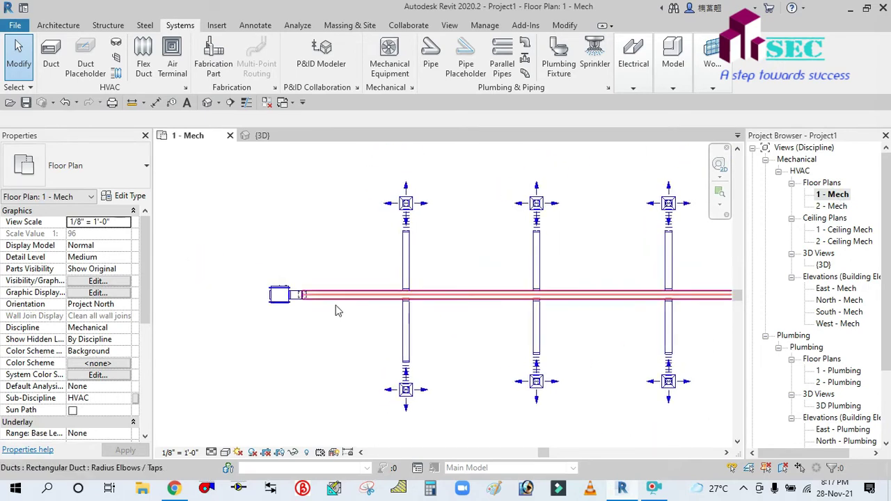
# Check the main duct, then select the fan coil unit.
pyautogui.click(317, 348)
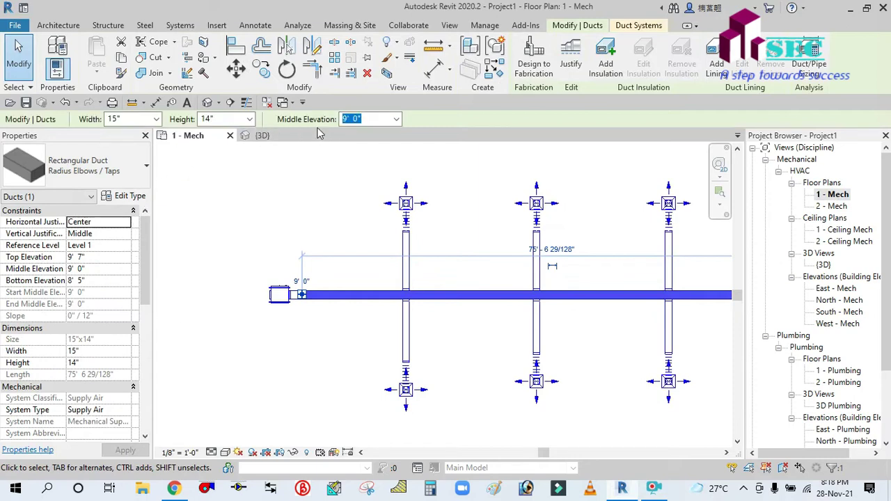
pyautogui.click(273, 248)
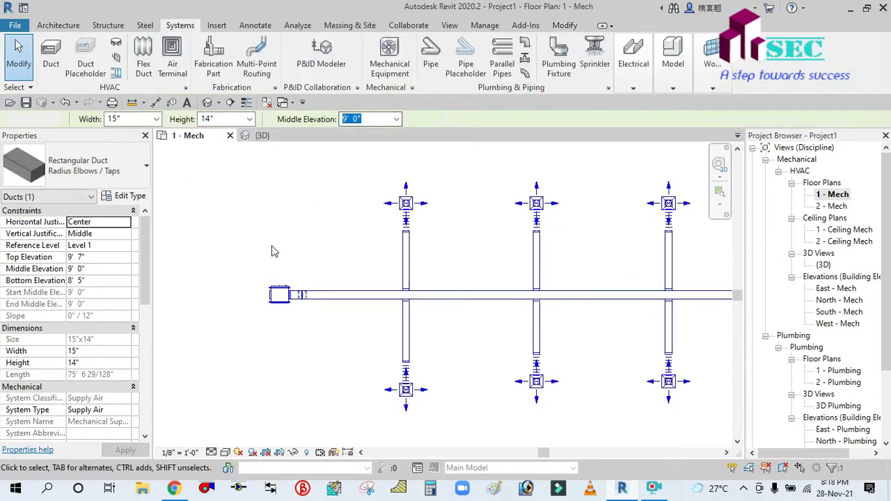
pyautogui.click(261, 337)
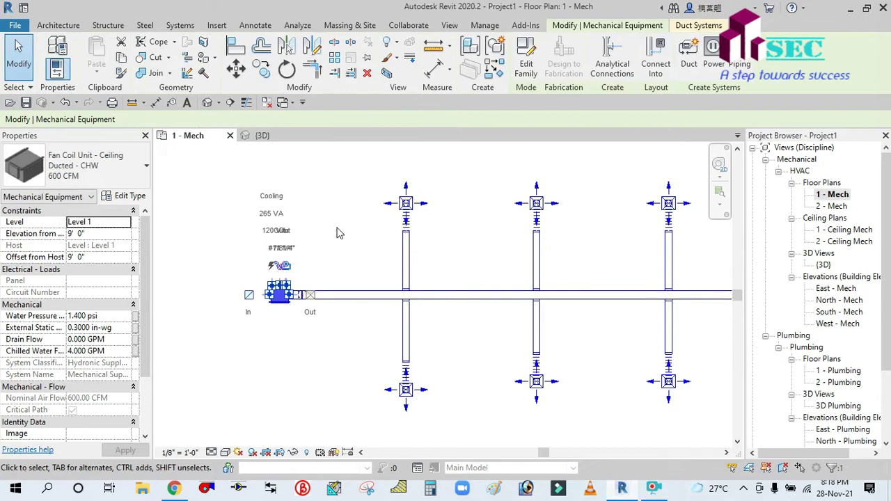
# Delete the elbow and the short duct end piece at the fan coil unit outlet.
pyautogui.click(356, 253)
pyautogui.scroll(5, 306, 293)
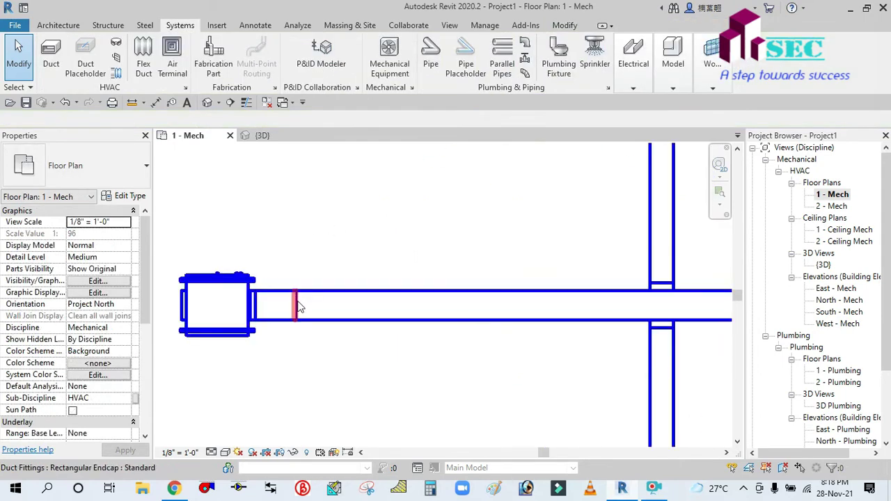
pyautogui.click(305, 365)
pyautogui.press('Delete')
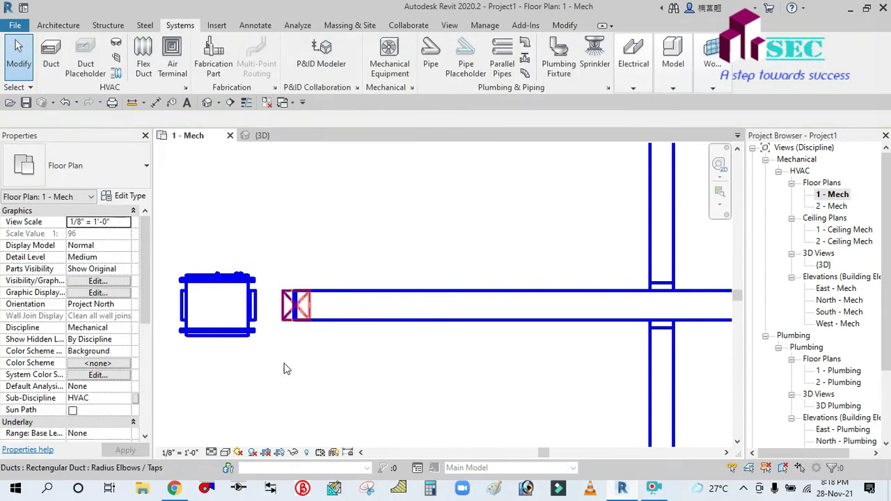
pyautogui.click(283, 406)
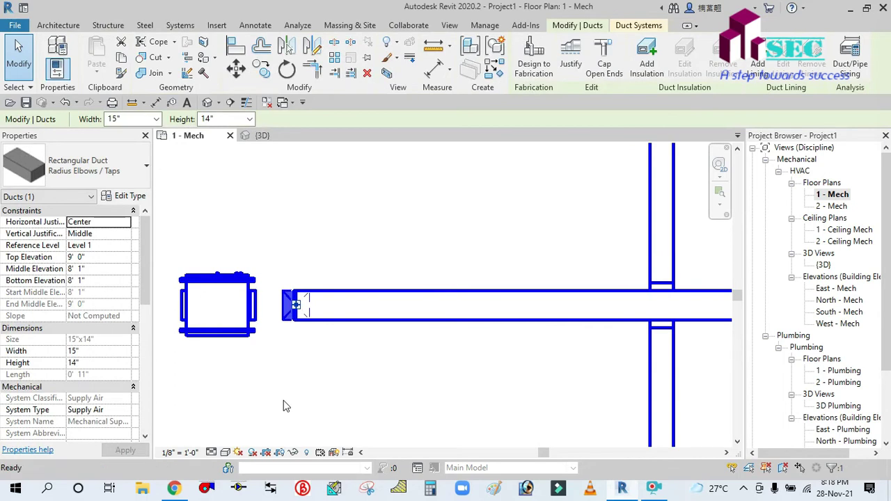
pyautogui.press('Delete')
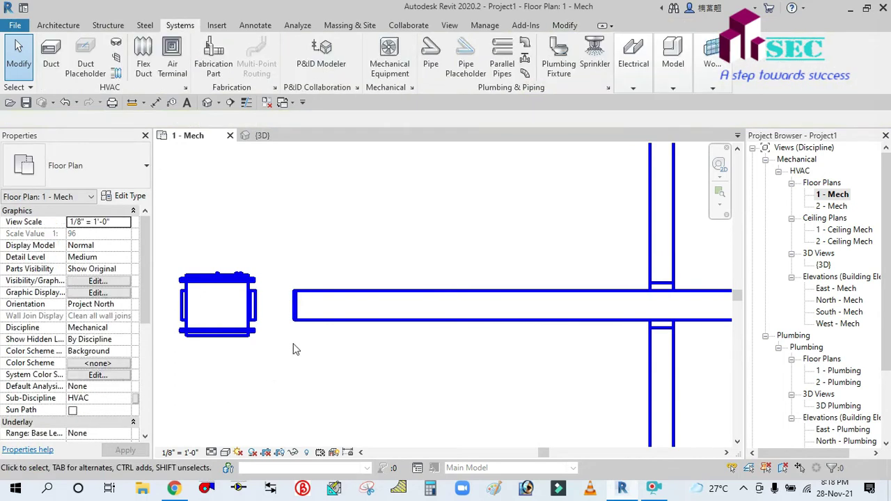
# Select the main horizontal duct to check it, then clear the selection.
pyautogui.scroll(-2, 294, 346)
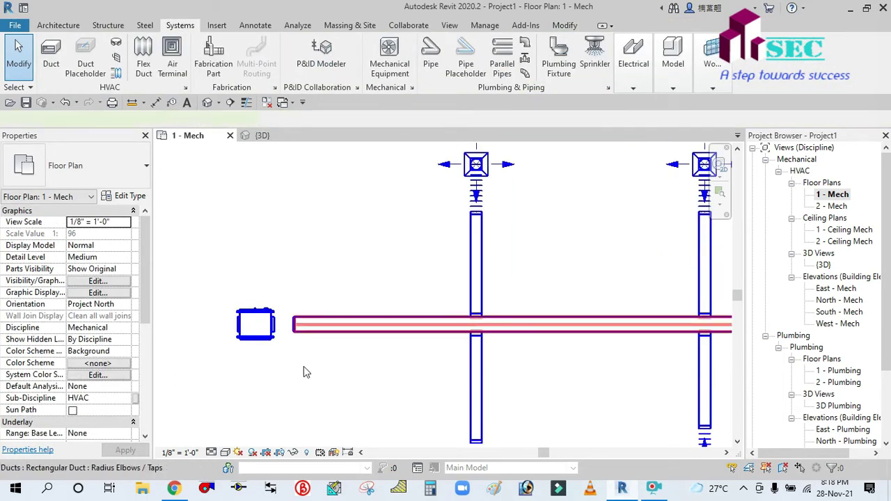
pyautogui.click(304, 366)
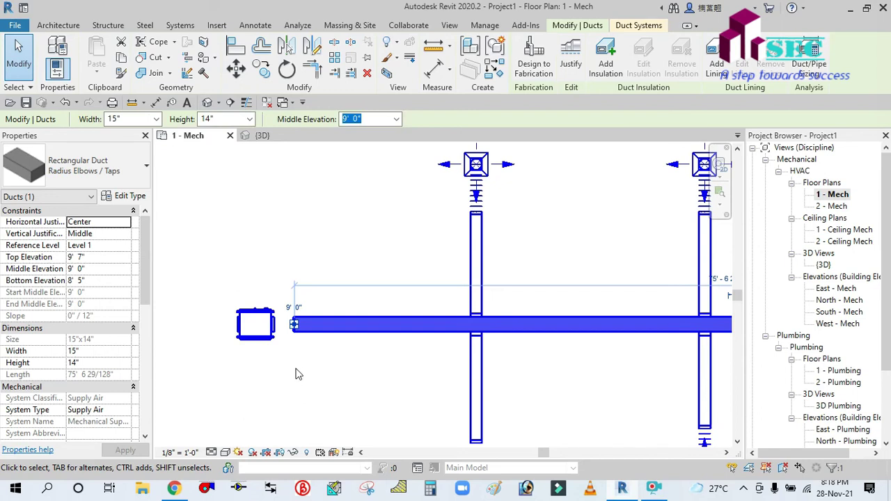
pyautogui.press('Escape')
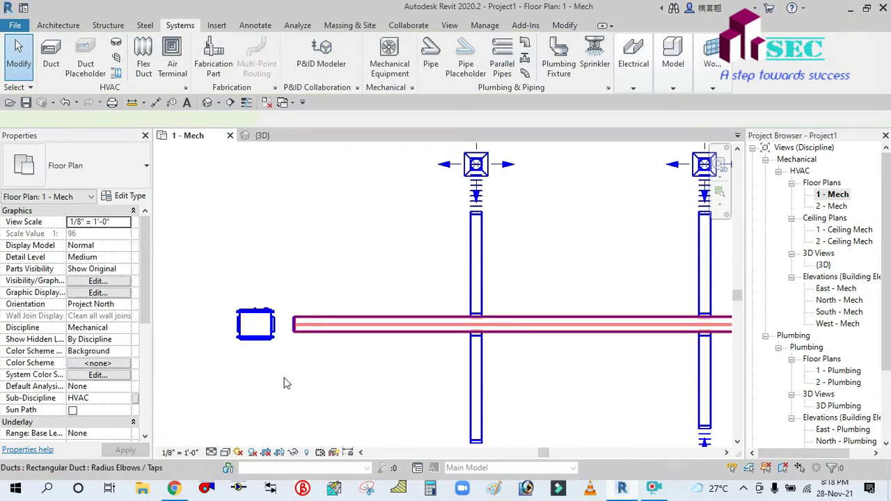
# Change the fan coil unit's Elevation from Level from 9' 0" to 0 in Properties.
pyautogui.click(284, 383)
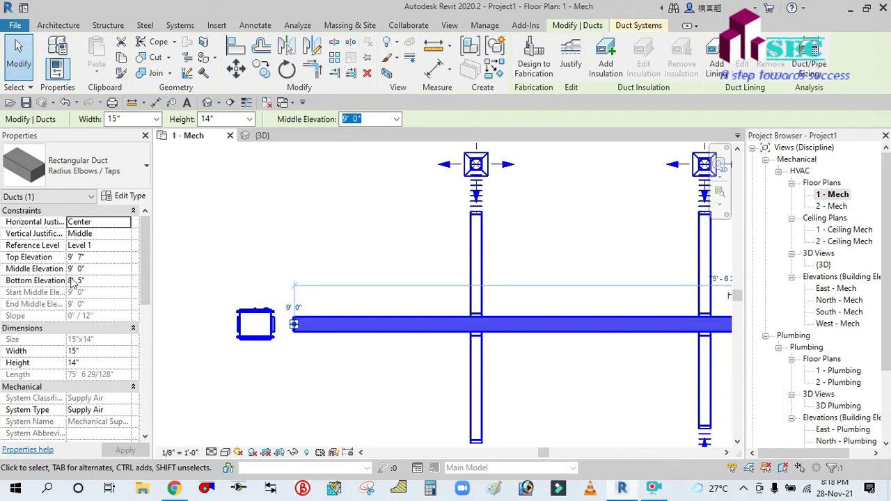
pyautogui.click(291, 382)
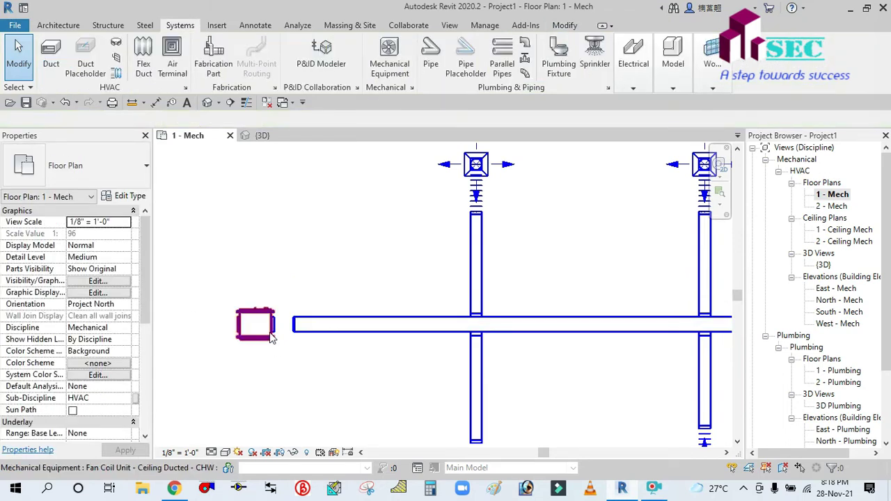
pyautogui.click(269, 377)
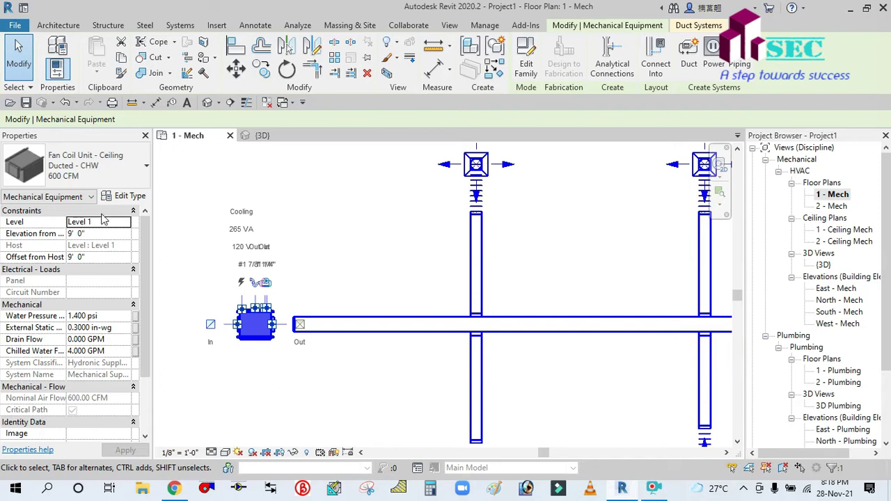
pyautogui.click(111, 234)
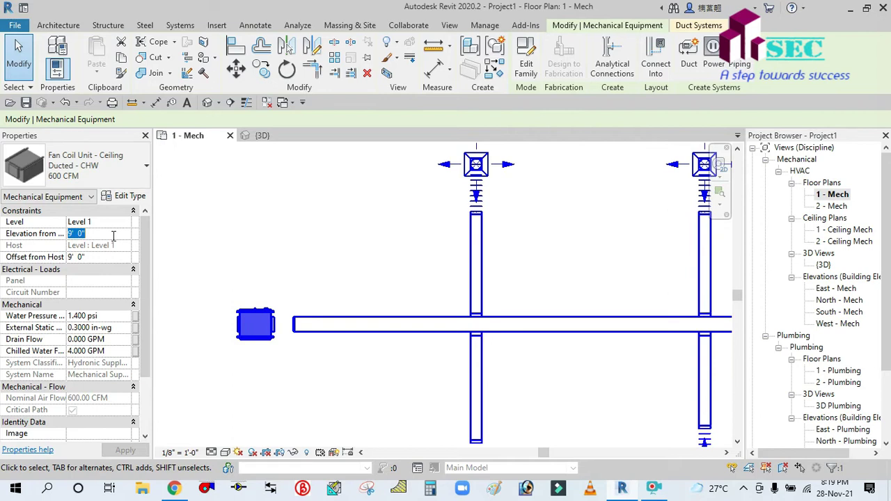
pyautogui.write('0')
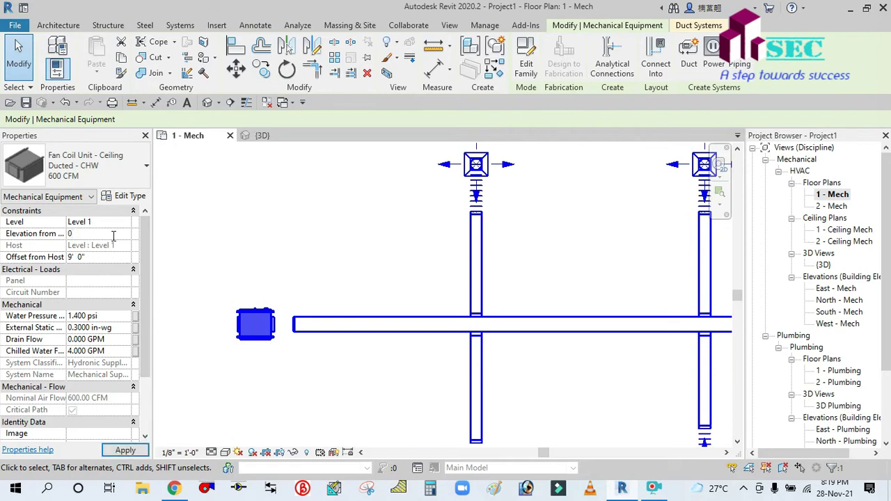
# Apply the fan coil unit's new 0' 0" elevation.
pyautogui.click(257, 385)
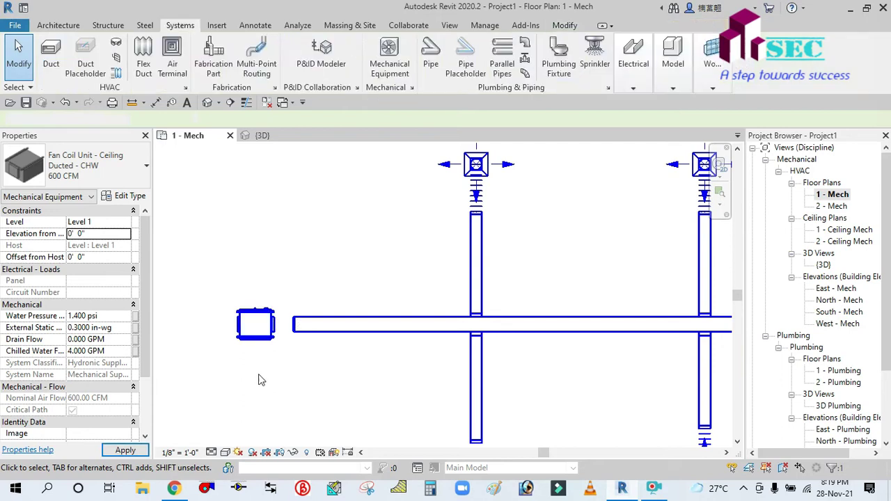
pyautogui.scroll(2, 278, 344)
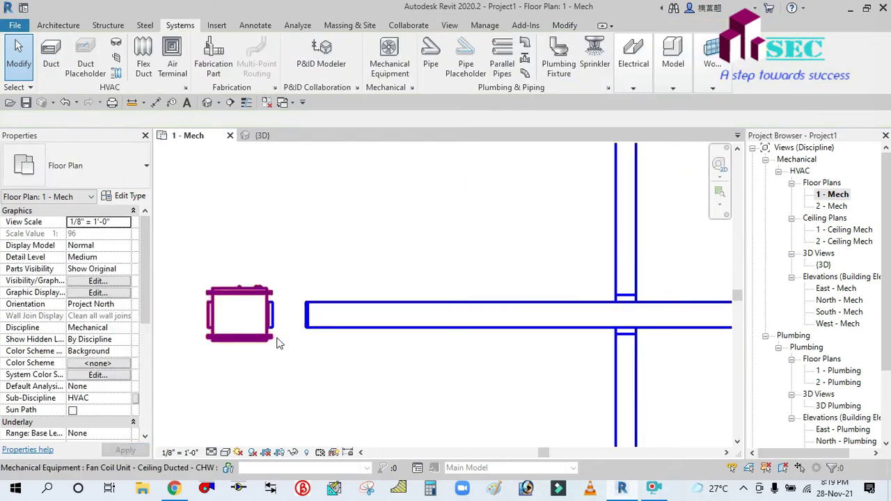
pyautogui.scroll(-2, 313, 374)
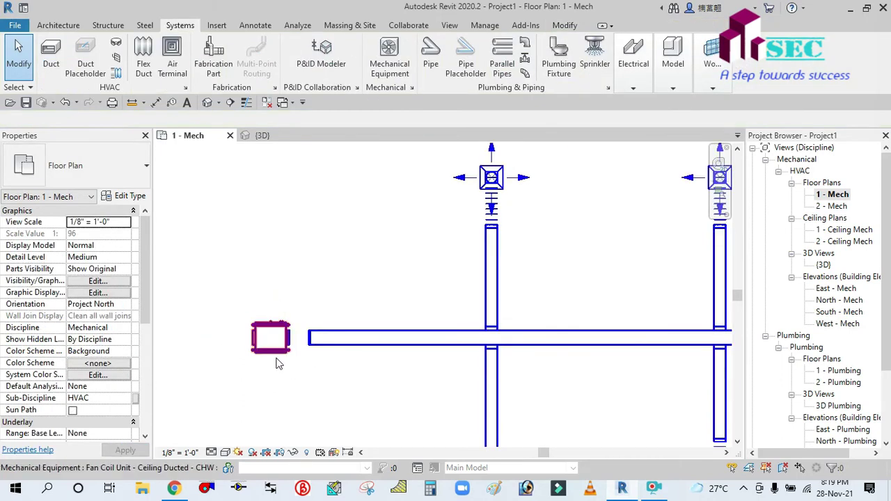
# Nudge the fan coil unit three increments left, away from the main duct.
pyautogui.click(310, 406)
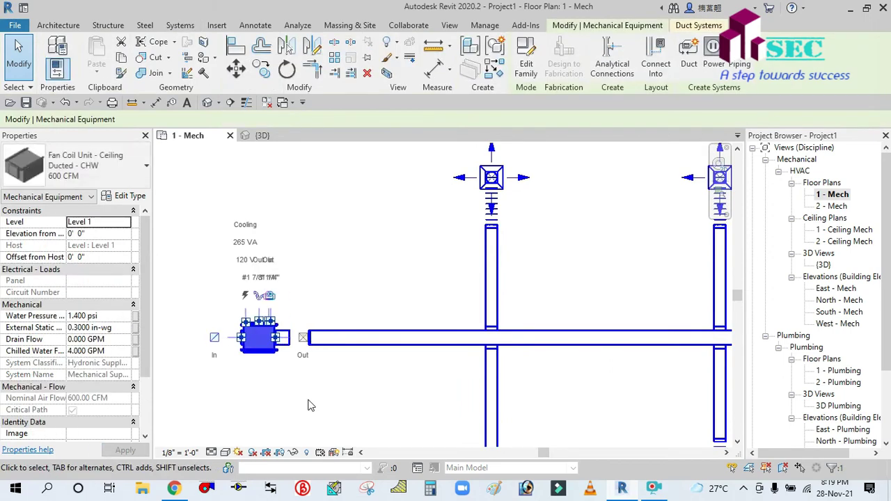
pyautogui.press('Left')
pyautogui.press('Left')
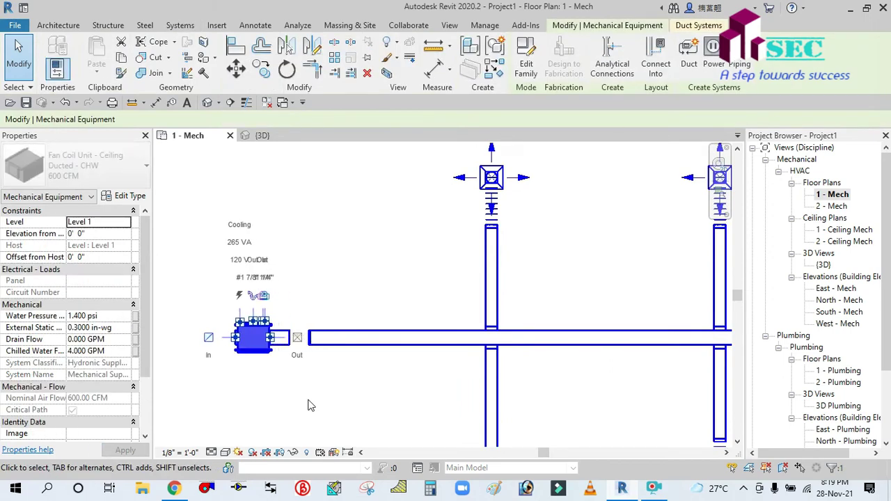
pyautogui.press('Left')
pyautogui.press('Left')
pyautogui.press('Left')
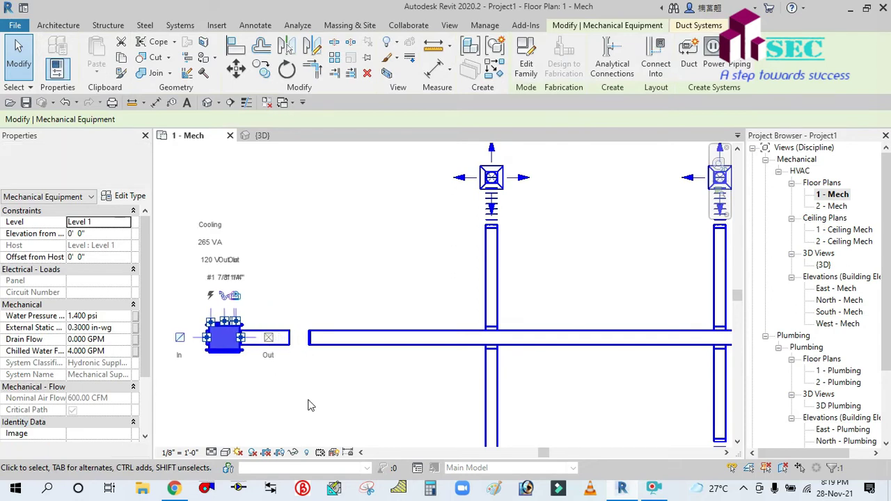
pyautogui.press('Left')
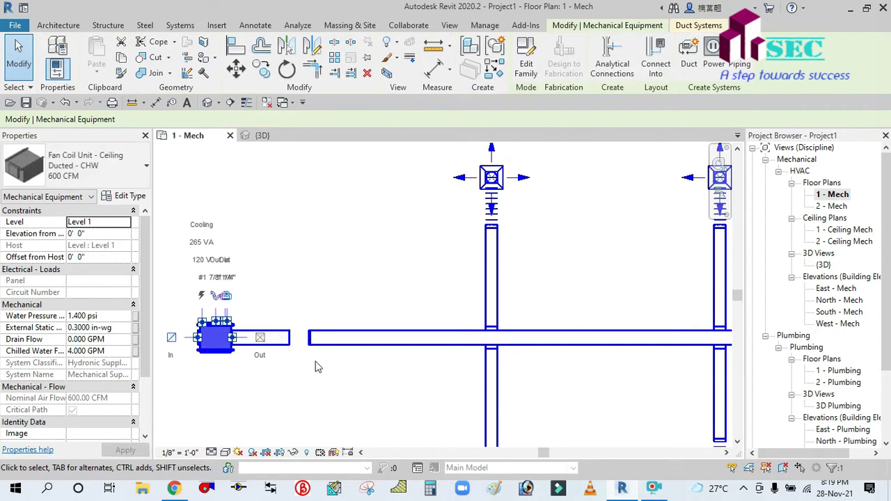
pyautogui.click(315, 367)
# Delete the end cap from the main supply duct.
pyautogui.scroll(2, 289, 381)
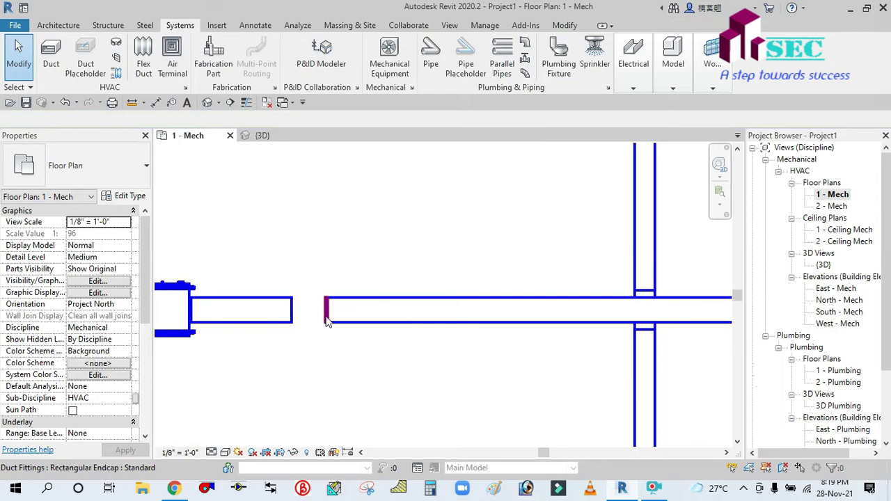
pyautogui.click(310, 400)
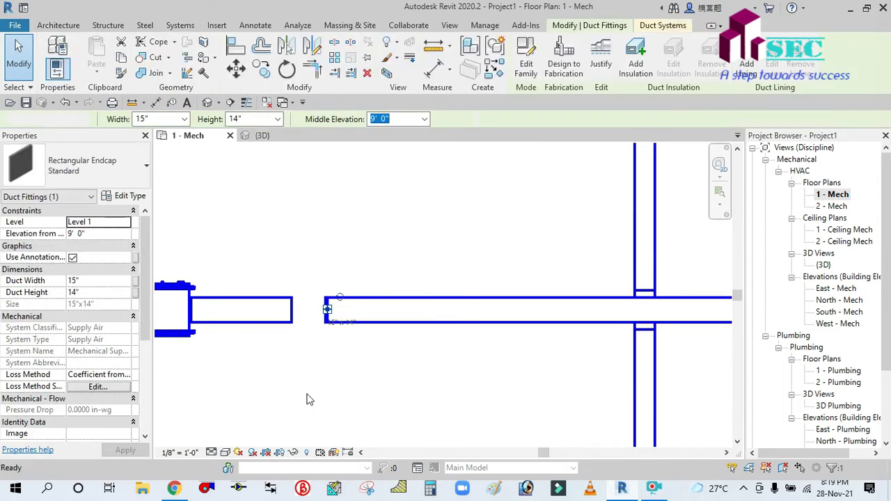
pyautogui.press('Delete')
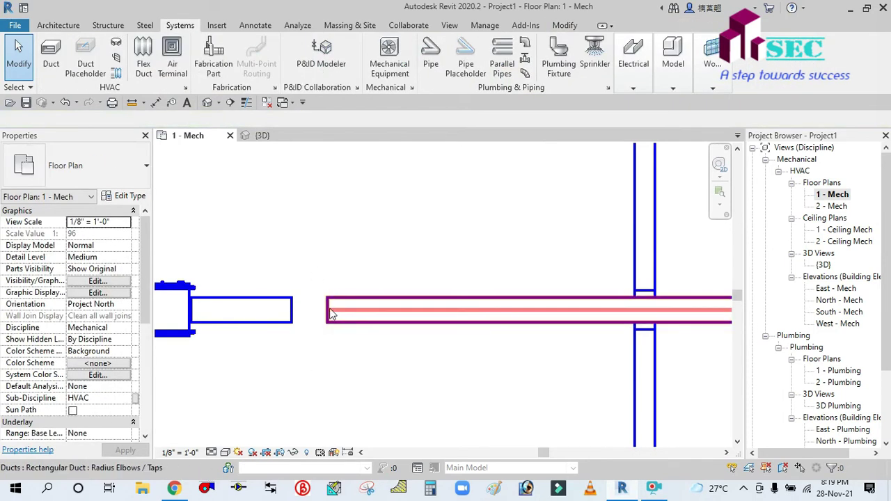
# Extend the main duct to the fan coil outlet duct with Trim/Extend Single Element.
pyautogui.click(330, 317)
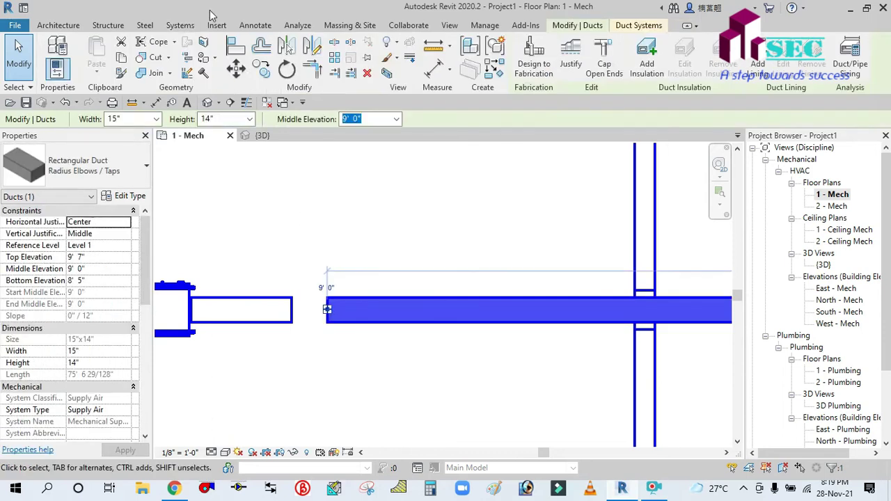
pyautogui.click(312, 70)
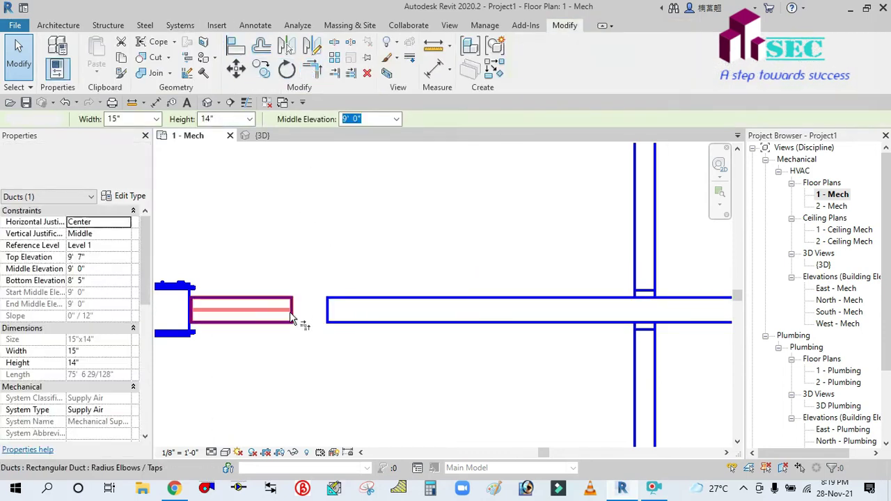
pyautogui.click(291, 315)
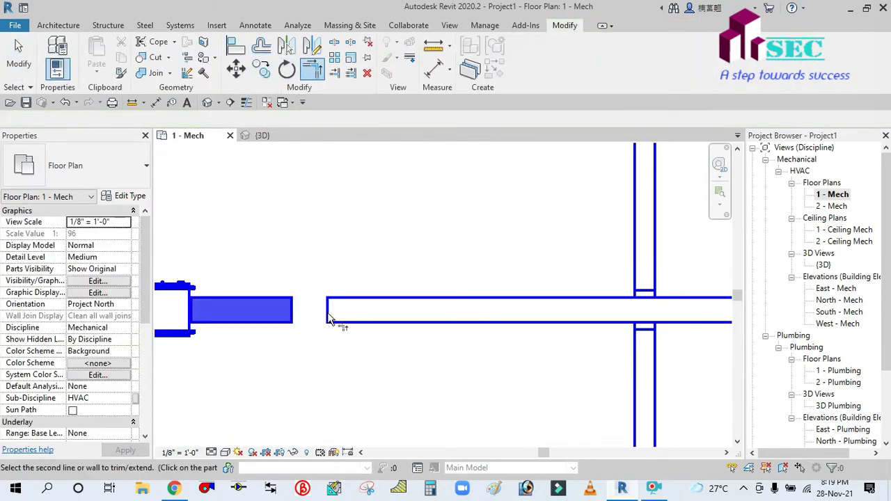
pyautogui.click(19, 52)
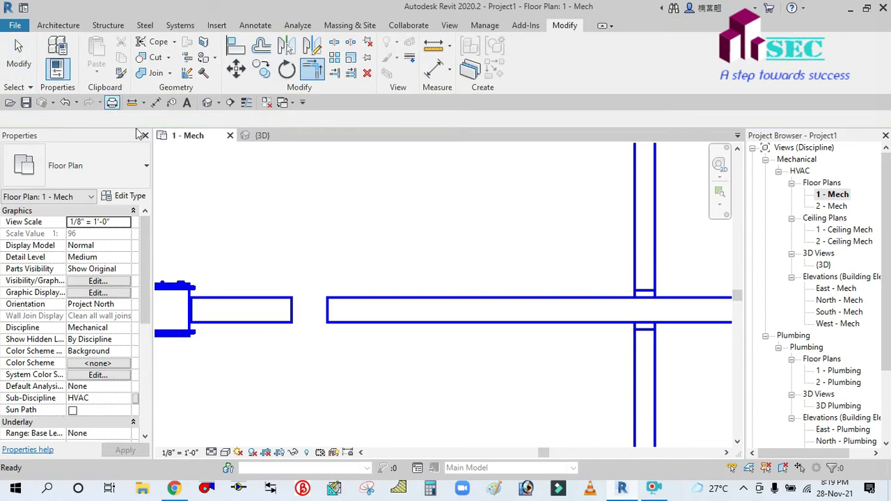
pyautogui.click(334, 73)
pyautogui.click(298, 306)
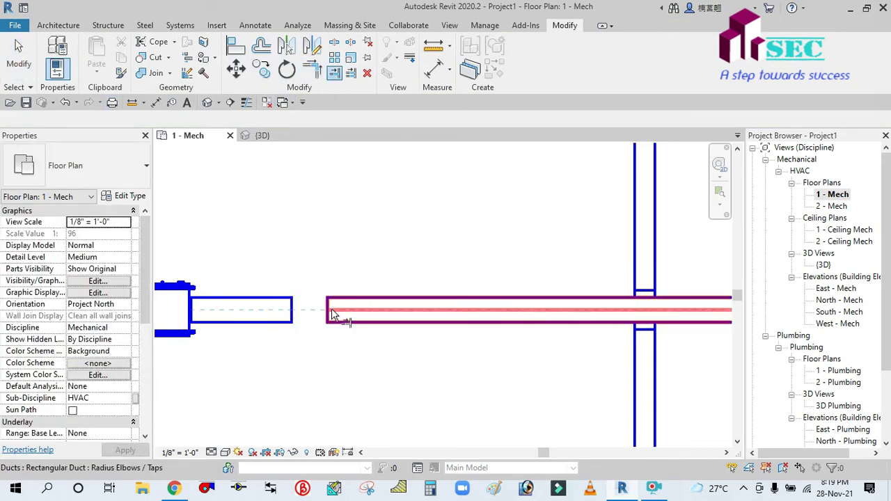
pyautogui.click(332, 314)
pyautogui.scroll(-2, 310, 358)
pyautogui.click(19, 52)
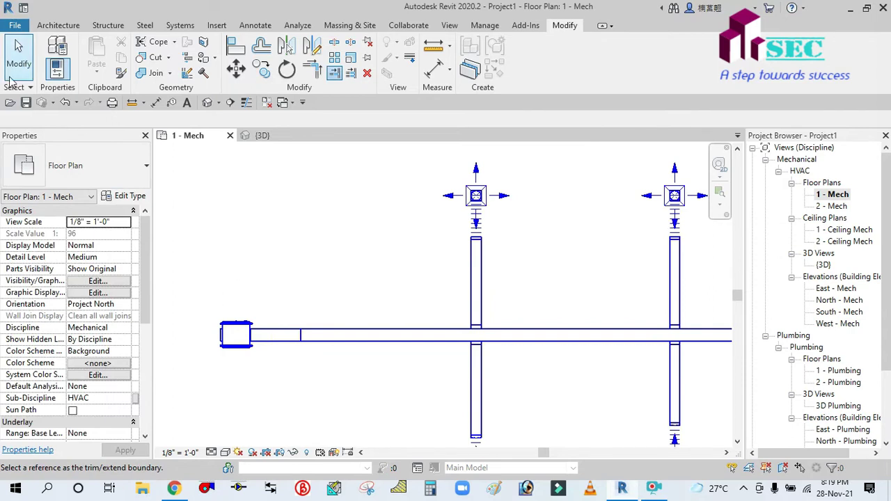
# Check the ducts in the {3D} view, then reopen the 1 - Mech plan.
pyautogui.click(262, 136)
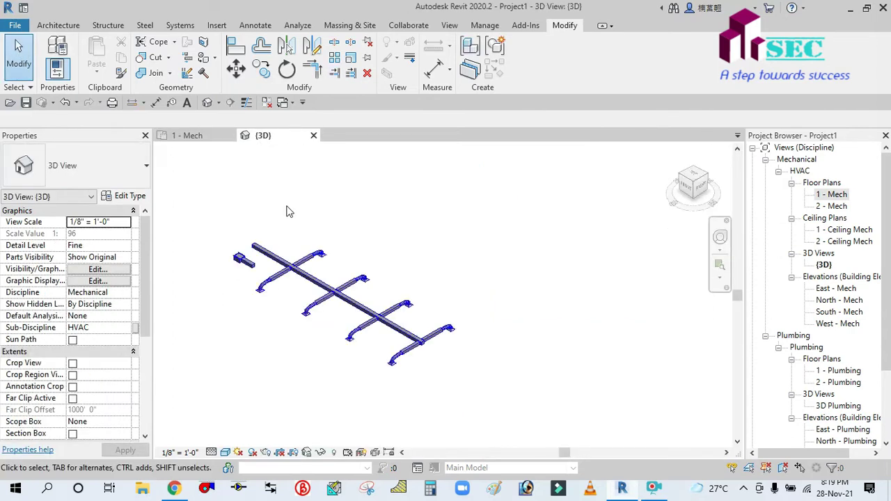
pyautogui.scroll(5, 251, 257)
pyautogui.scroll(-5, 291, 248)
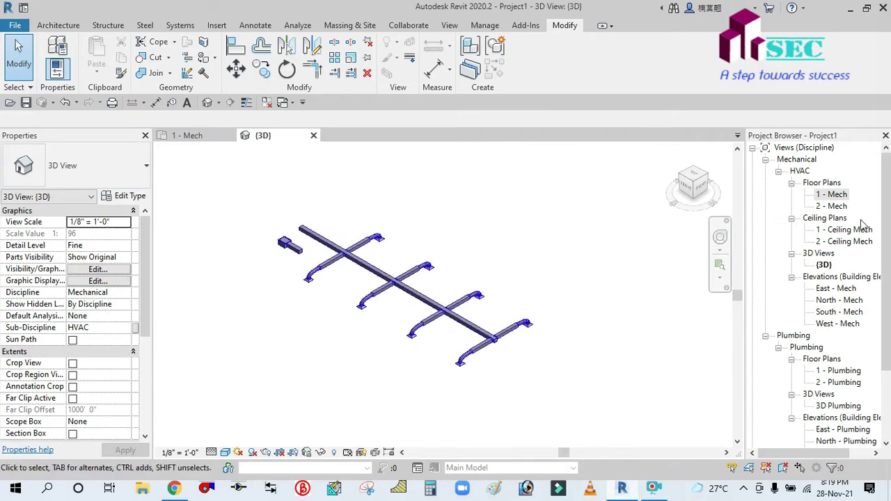
pyautogui.doubleClick(835, 195)
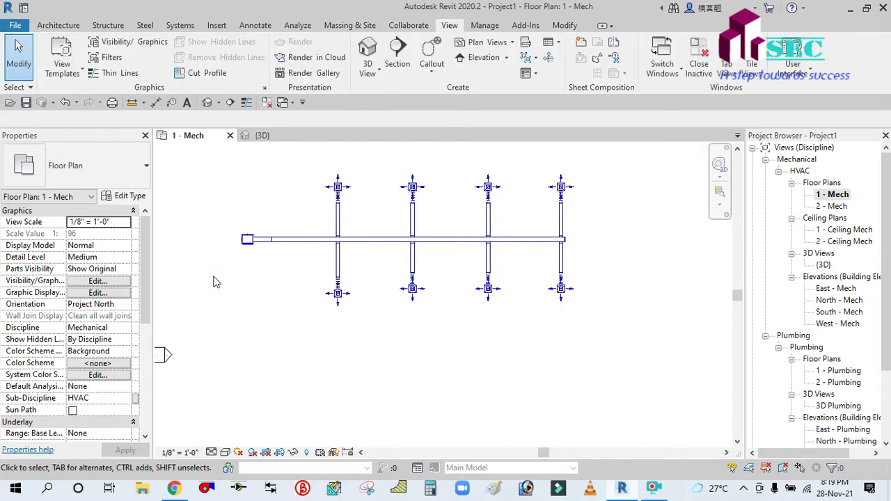
# Cut a section across the plan and open Section 1 at Fine detail.
pyautogui.click(398, 56)
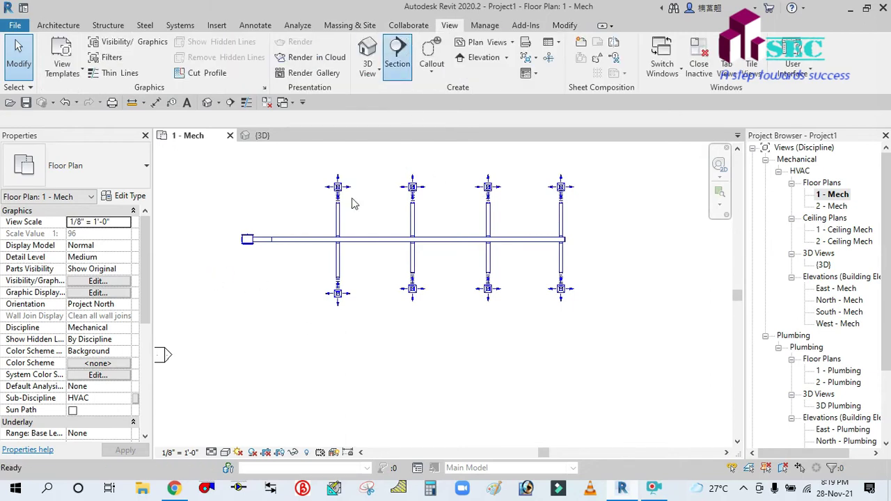
pyautogui.click(209, 282)
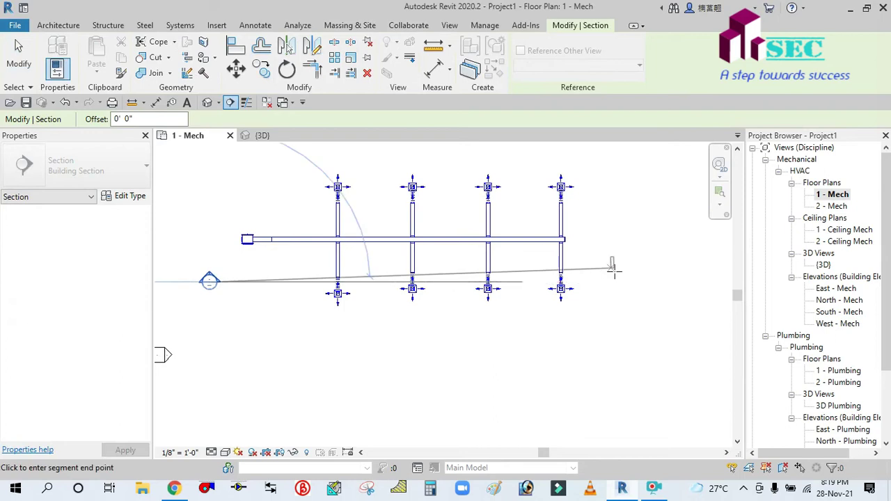
pyautogui.click(633, 282)
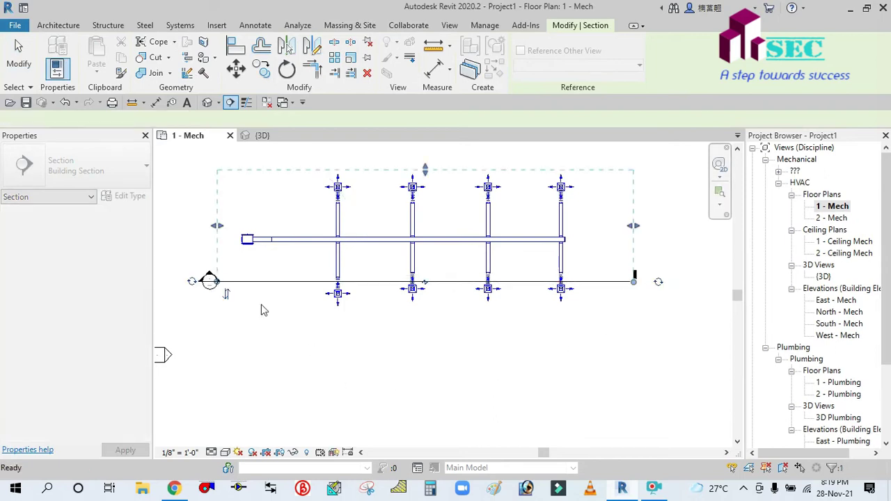
pyautogui.press('Escape')
pyautogui.doubleClick(208, 281)
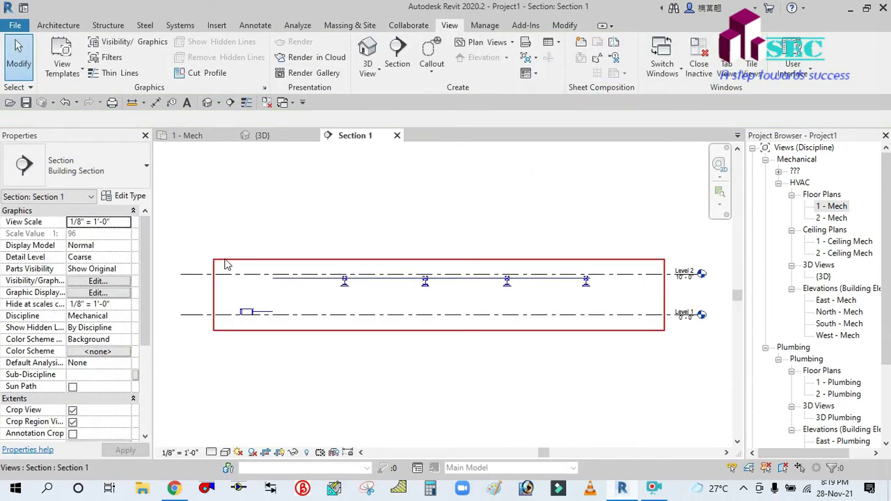
pyautogui.scroll(4, 237, 300)
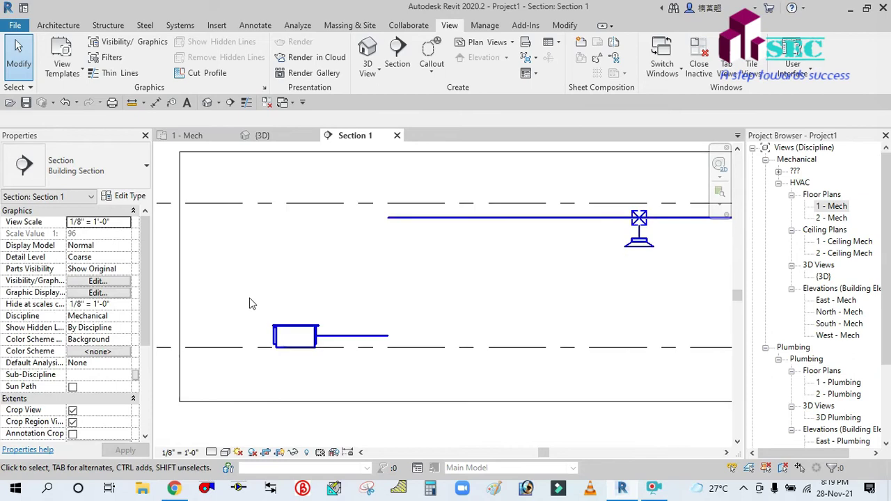
pyautogui.click(225, 452)
pyautogui.click(221, 438)
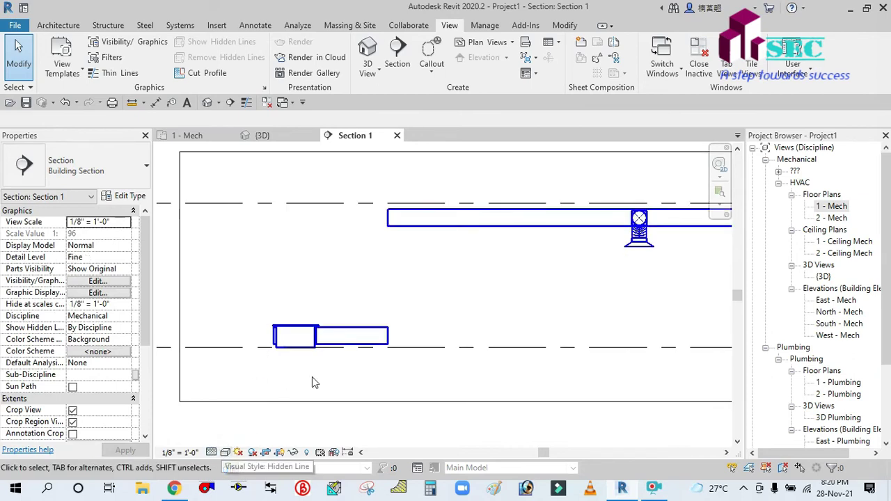
# Nudge the fan coil unit left in Section 1, then select the short duct beside it.
pyautogui.click(284, 332)
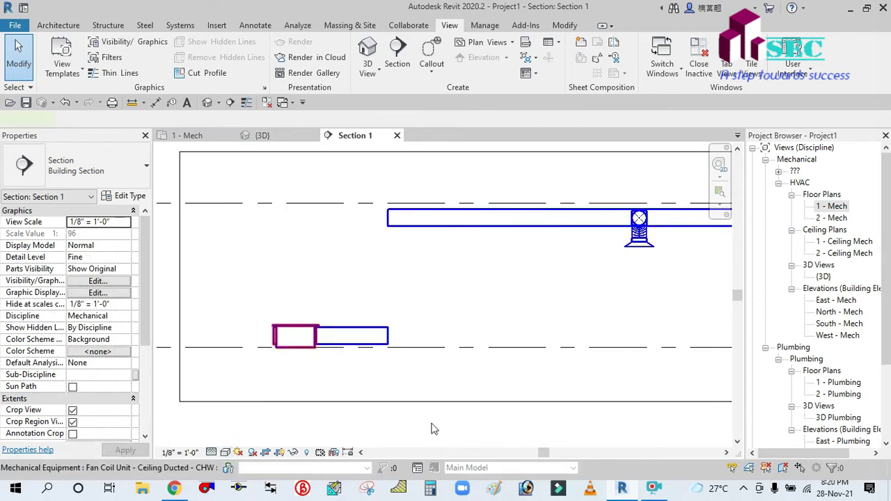
pyautogui.press('Left')
pyautogui.press('Left')
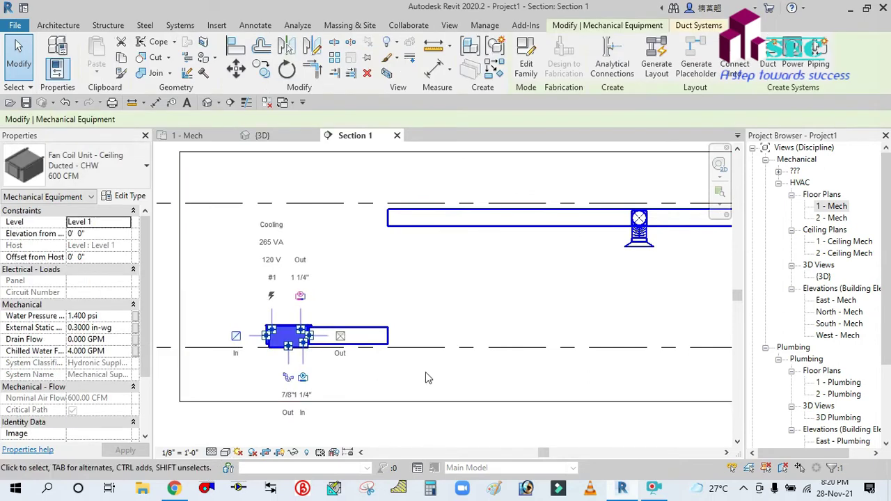
pyautogui.press('Escape')
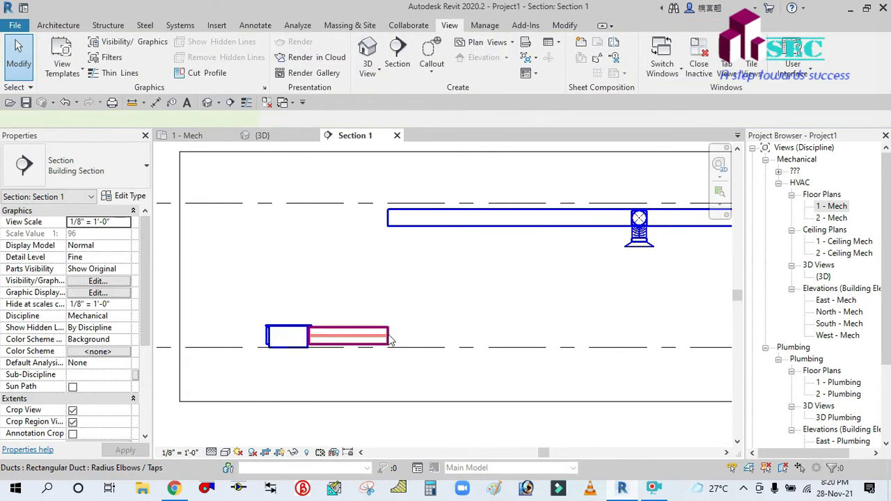
pyautogui.click(391, 340)
# Shorten the lower duct to 3'-6" and pull back the supply main's left end.
pyautogui.moveTo(388, 337); pyautogui.dragTo(360, 335)
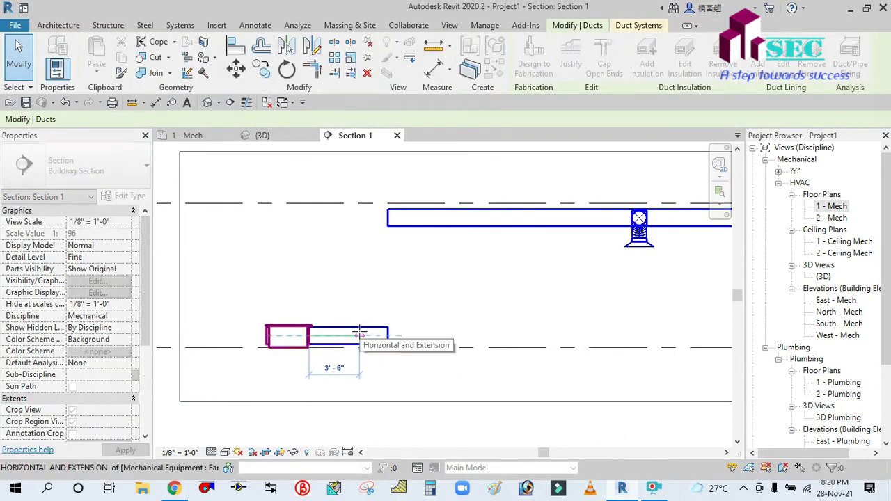
pyautogui.moveTo(402, 285); pyautogui.dragTo(400, 278)
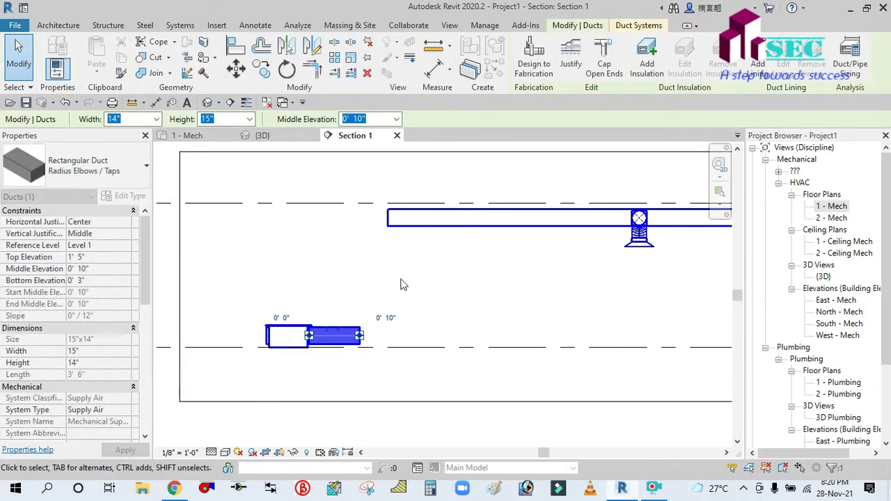
pyautogui.click(392, 222)
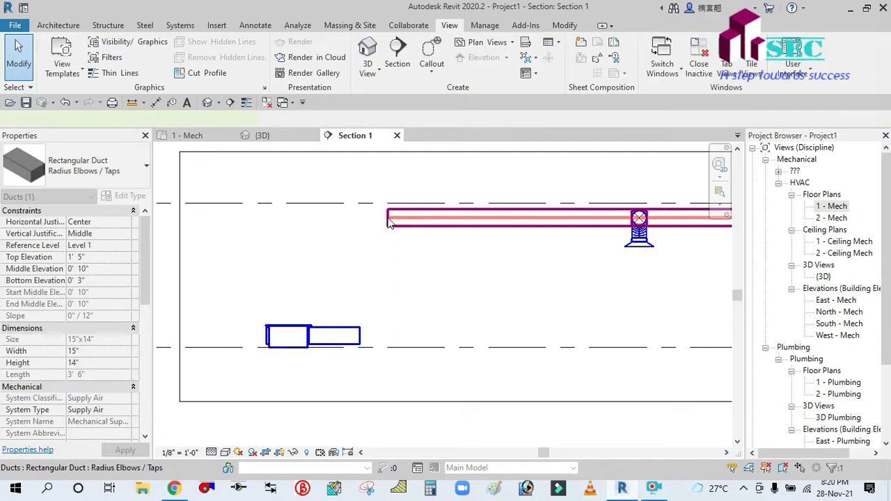
pyautogui.click(390, 221)
pyautogui.moveTo(392, 221); pyautogui.dragTo(406, 250)
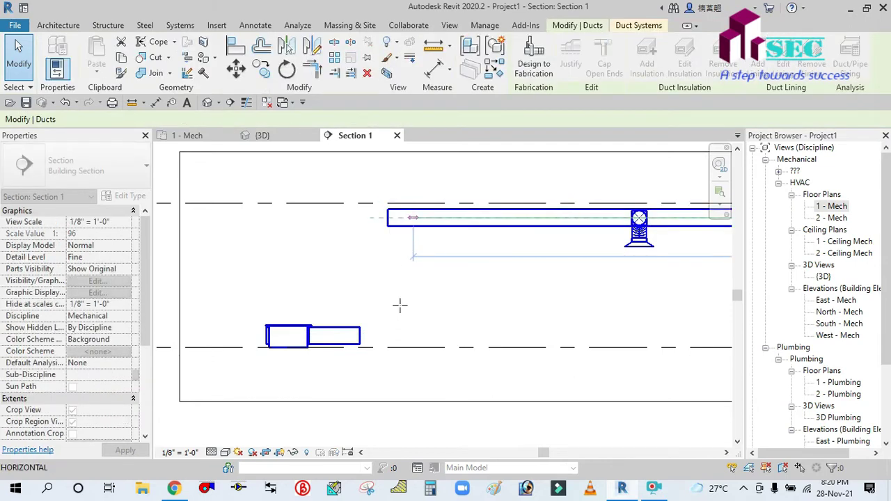
pyautogui.moveTo(400, 304); pyautogui.dragTo(399, 305)
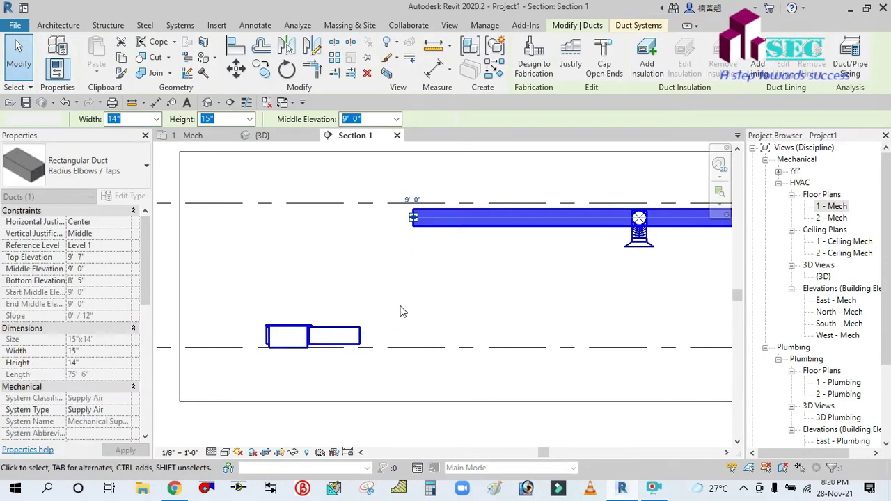
pyautogui.click(401, 311)
# Draw a vertical riser with elbows from the lower duct up to the 9' 0" main.
pyautogui.click(359, 337)
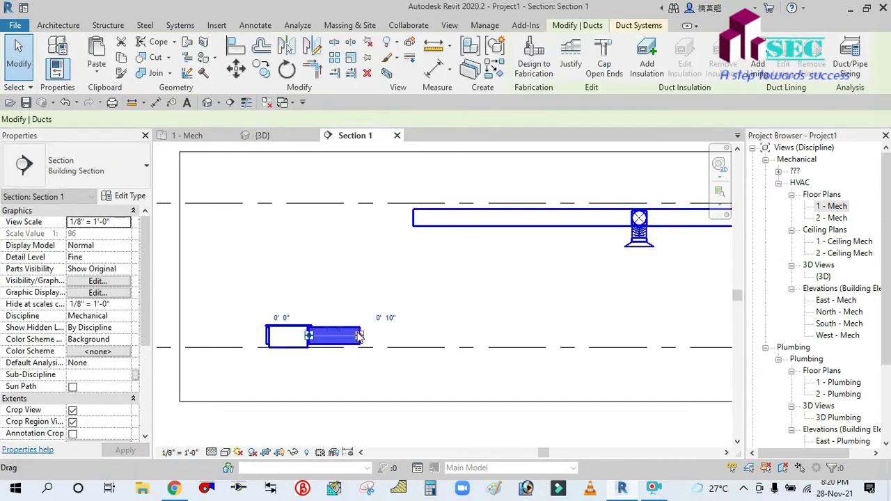
pyautogui.rightClick(359, 338)
pyautogui.click(377, 190)
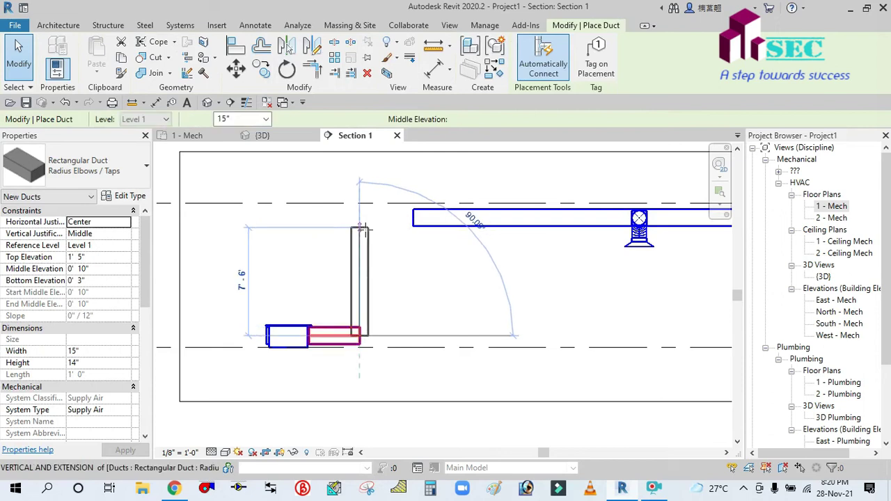
pyautogui.click(359, 224)
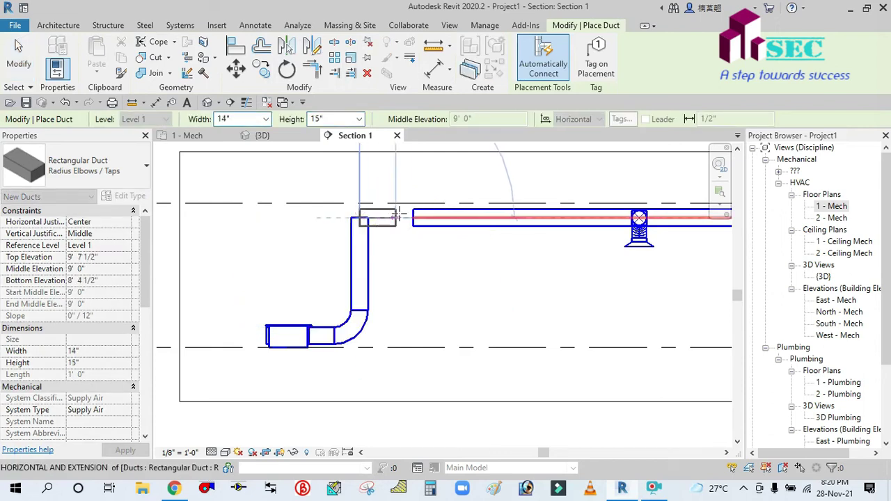
pyautogui.click(414, 241)
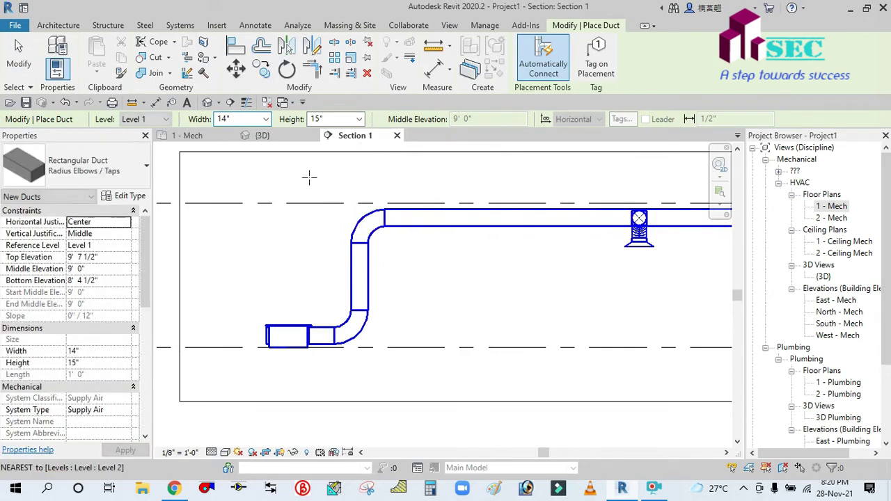
pyautogui.click(19, 51)
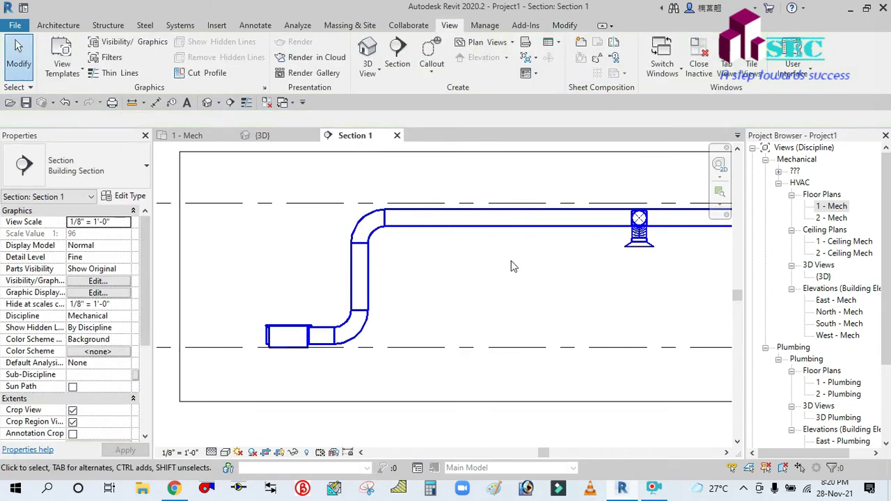
# Orbit the {3D} view to review the full duct network, then reopen 1 - Mech.
pyautogui.scroll(-3, 509, 273)
pyautogui.moveTo(528, 282); pyautogui.dragTo(411, 290, button='middle')
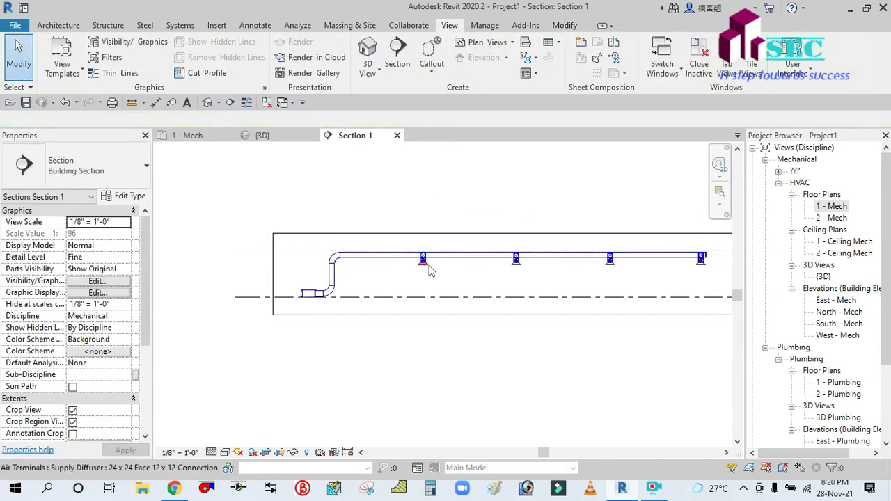
pyautogui.click(277, 132)
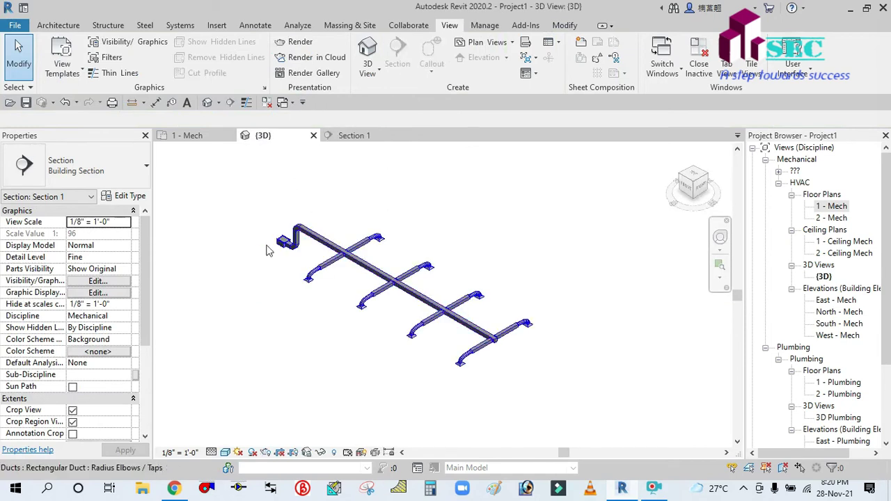
pyautogui.scroll(5, 341, 230)
pyautogui.scroll(-3, 255, 225)
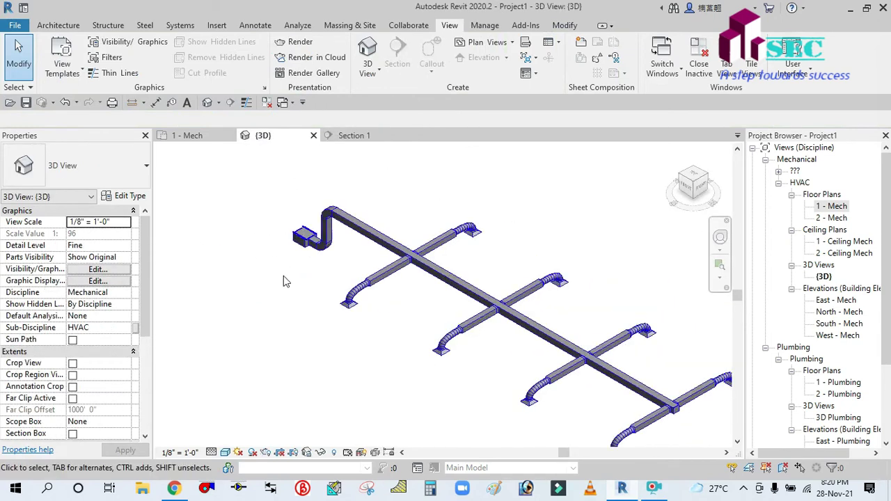
pyautogui.keyDown('shift'); pyautogui.moveTo(287, 311); pyautogui.dragTo(364, 319, button='middle'); pyautogui.keyUp('shift')
pyautogui.keyDown('shift'); pyautogui.moveTo(332, 293); pyautogui.dragTo(302, 354, button='middle'); pyautogui.keyUp('shift')
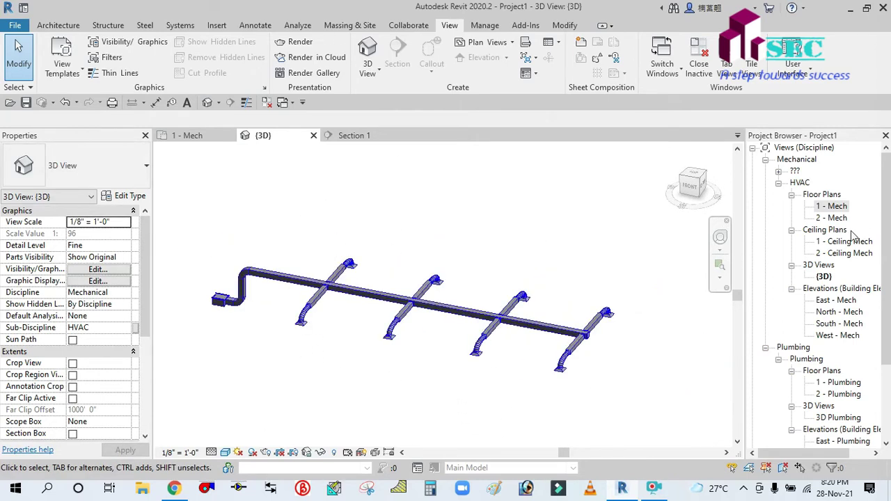
pyautogui.doubleClick(835, 207)
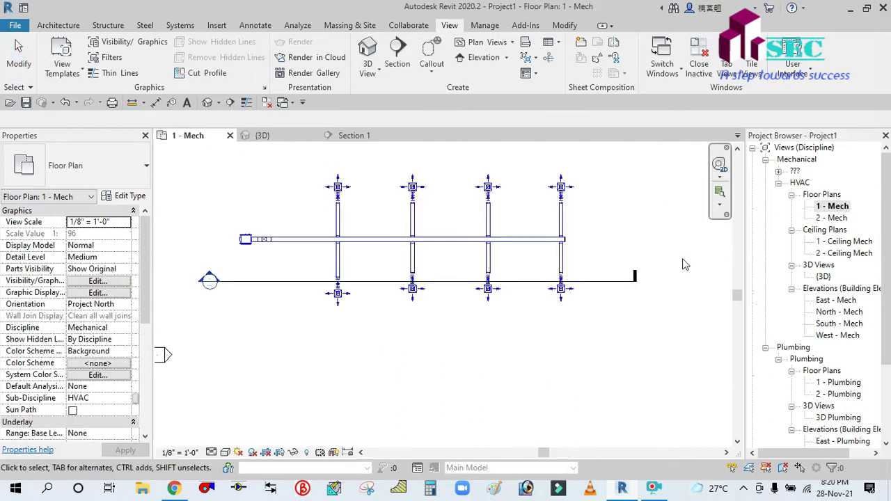
# Split the main trunk with Split Element at three points between the four branch pairs.
pyautogui.scroll(2, 627, 255)
pyautogui.scroll(-1, 622, 264)
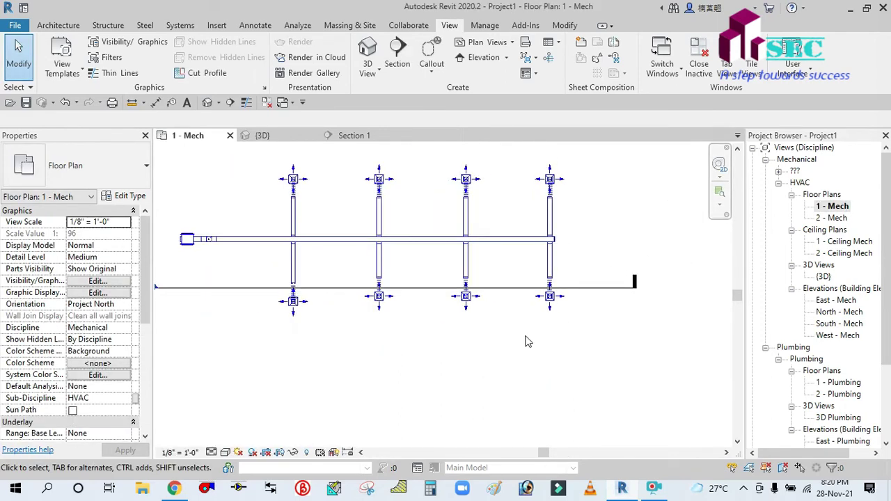
pyautogui.moveTo(528, 341); pyautogui.dragTo(550, 371, button='middle')
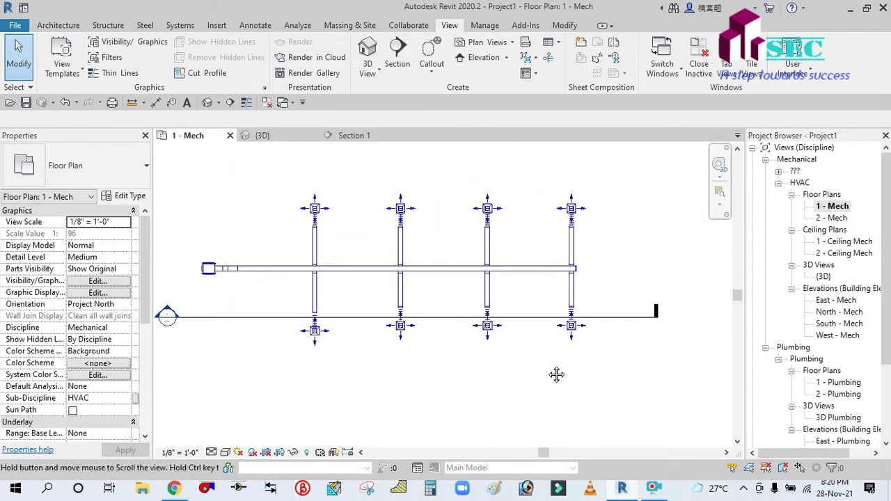
pyautogui.click(529, 273)
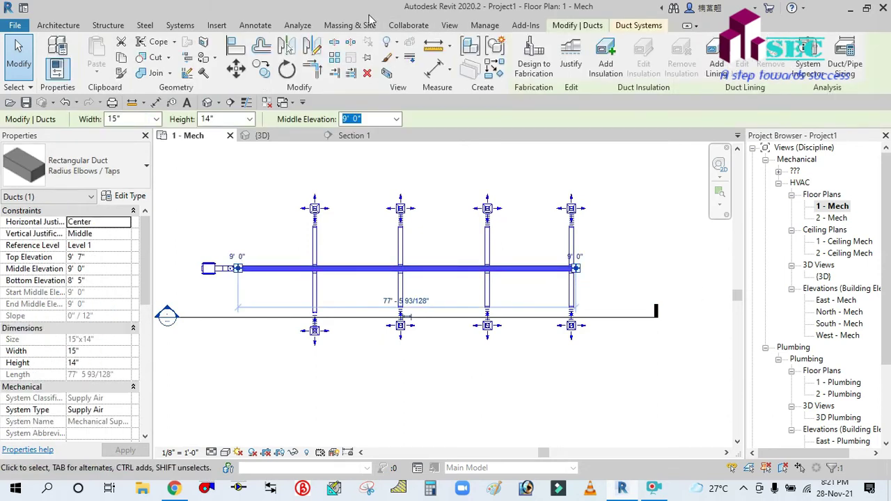
pyautogui.click(336, 43)
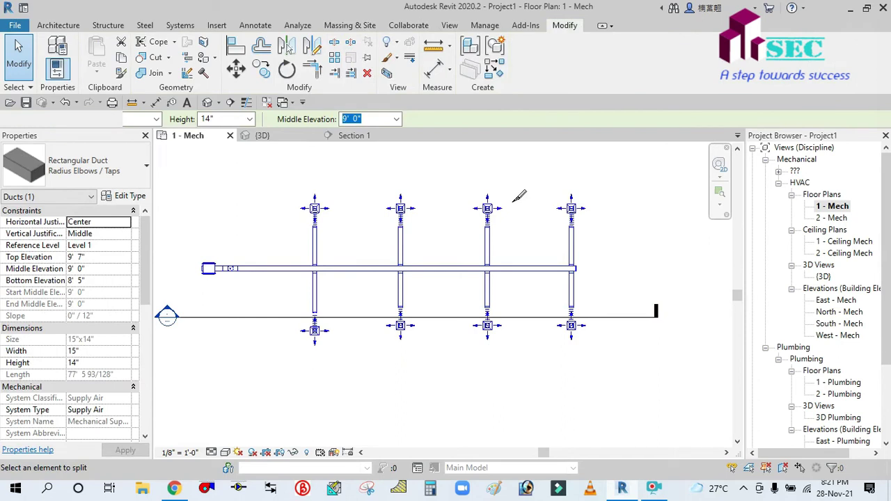
pyautogui.click(510, 269)
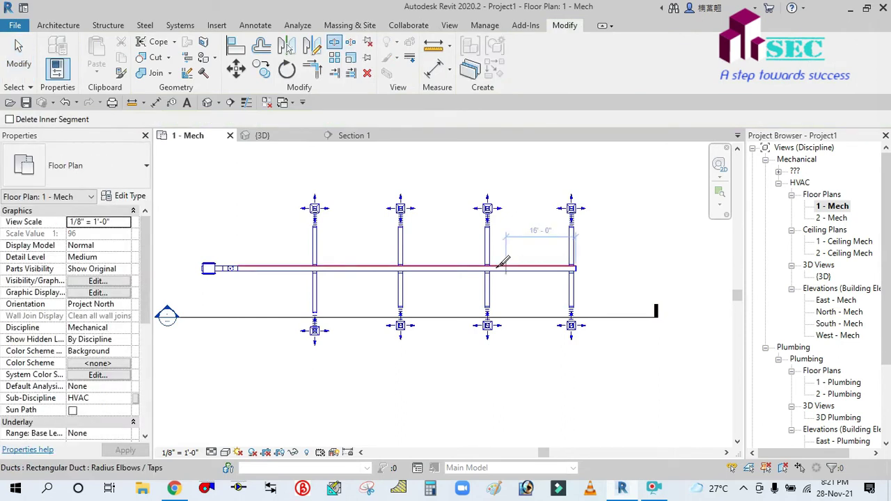
pyautogui.click(418, 269)
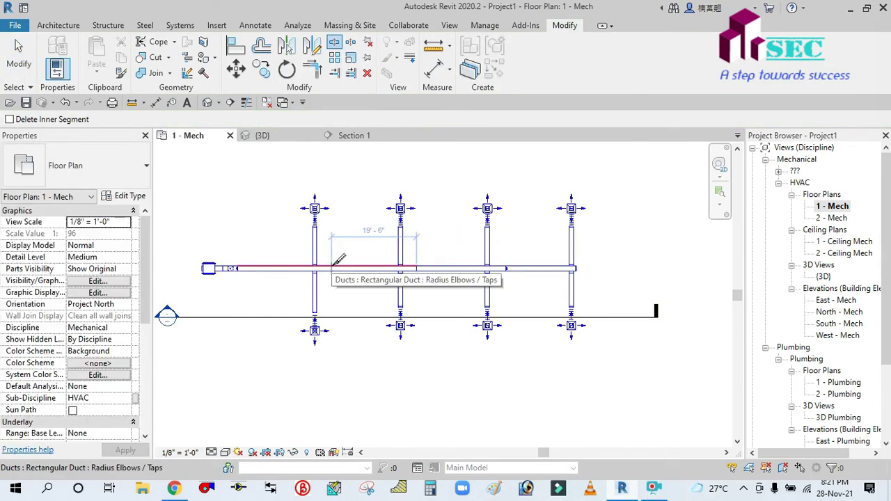
pyautogui.click(332, 269)
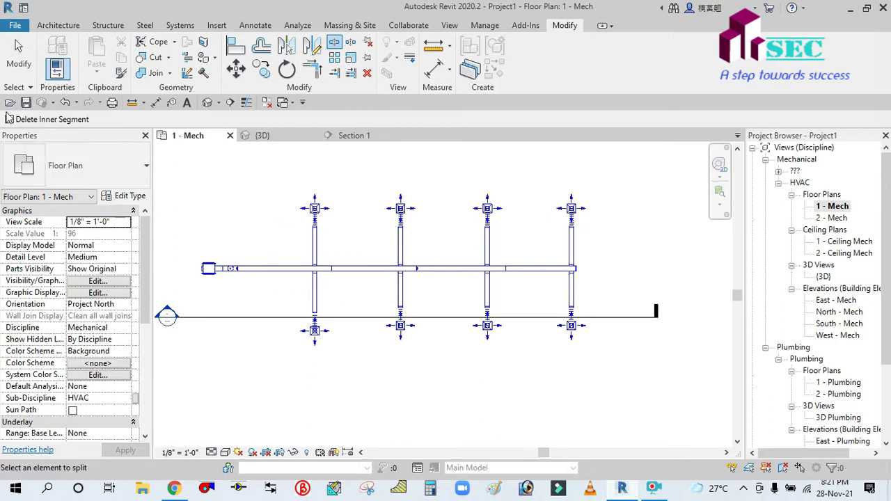
pyautogui.click(19, 56)
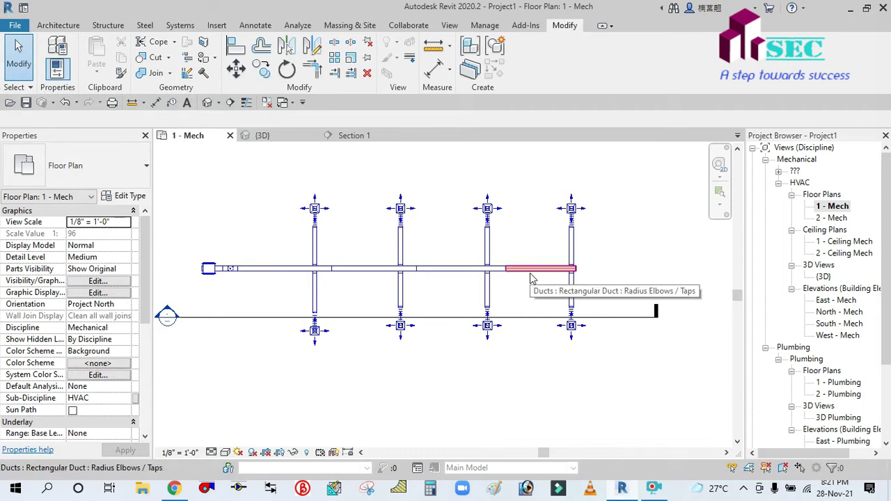
pyautogui.press('Tab')
pyautogui.press('Tab')
pyautogui.press('Tab')
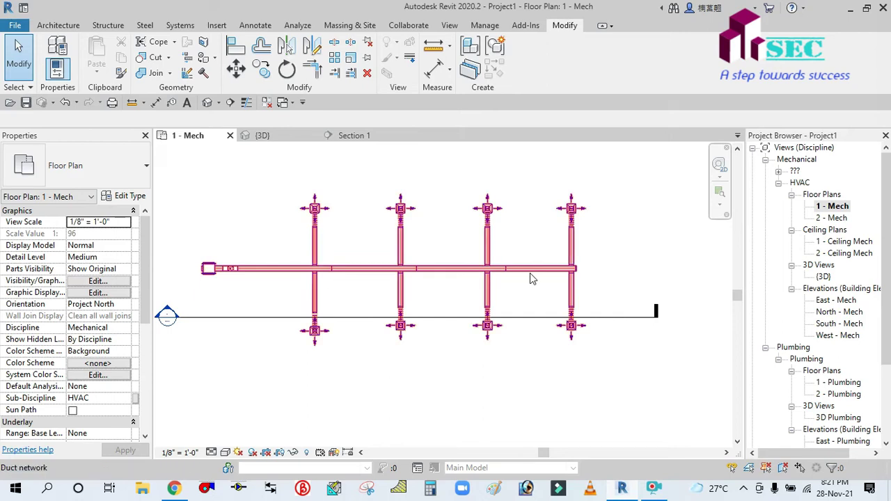
# Resize the whole selected duct network by Equal Friction at 0.08 instead of velocity.
pyautogui.click(530, 275)
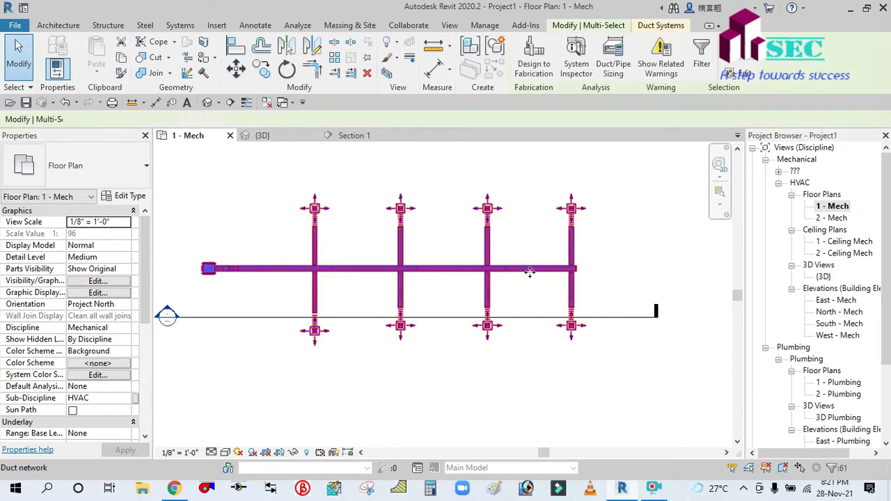
pyautogui.click(616, 60)
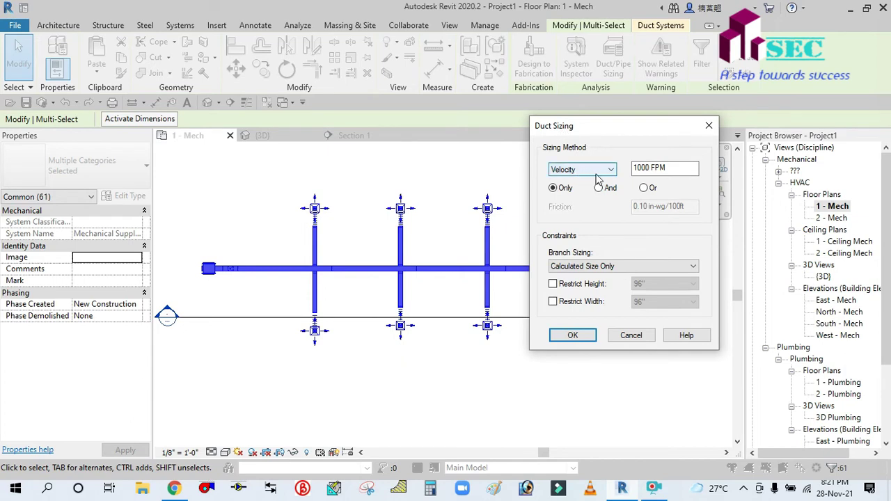
pyautogui.click(596, 174)
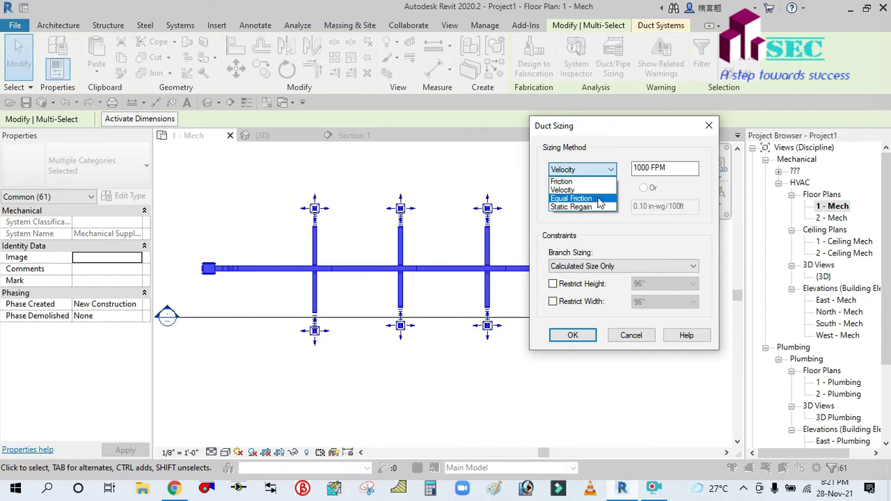
pyautogui.click(572, 199)
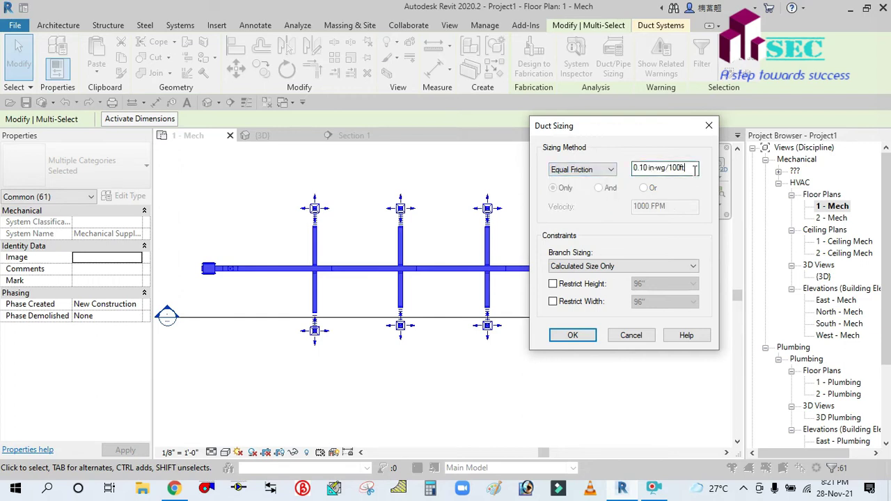
pyautogui.moveTo(686, 167); pyautogui.dragTo(633, 168)
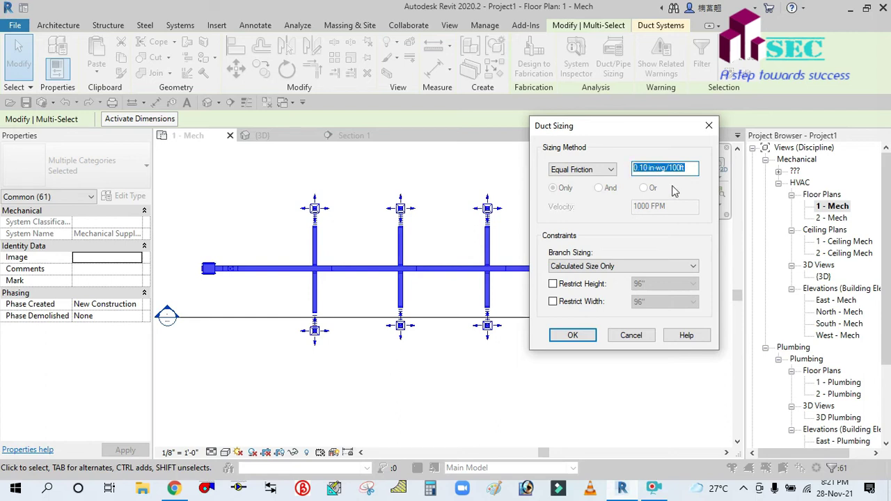
pyautogui.write('0.08')
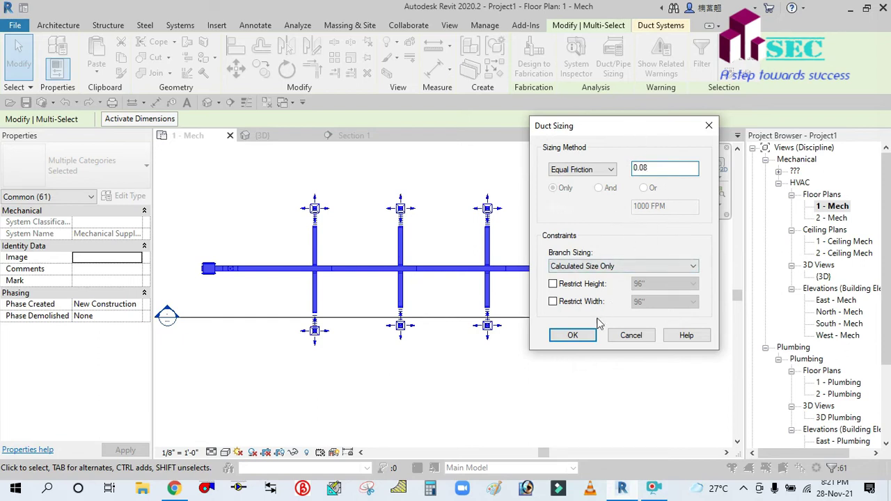
pyautogui.click(587, 337)
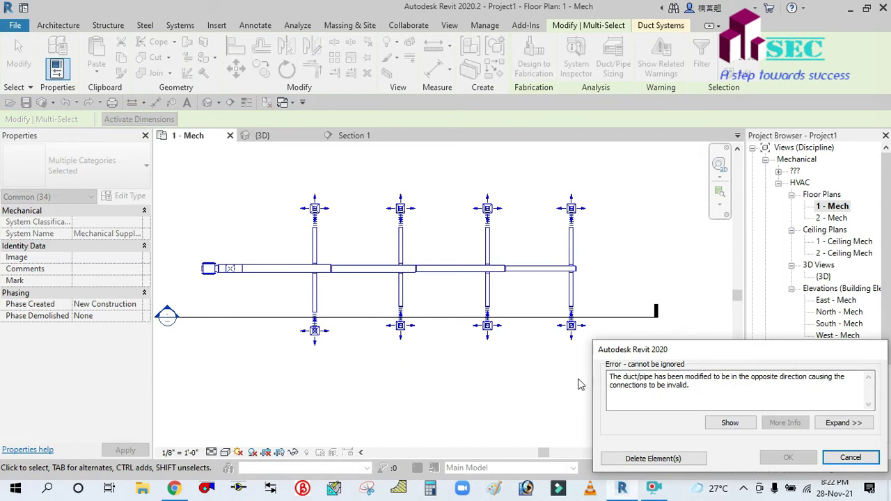
# Switch to the {3D} view and clear the duct selection.
pyautogui.scroll(5, 591, 264)
pyautogui.scroll(-7, 560, 251)
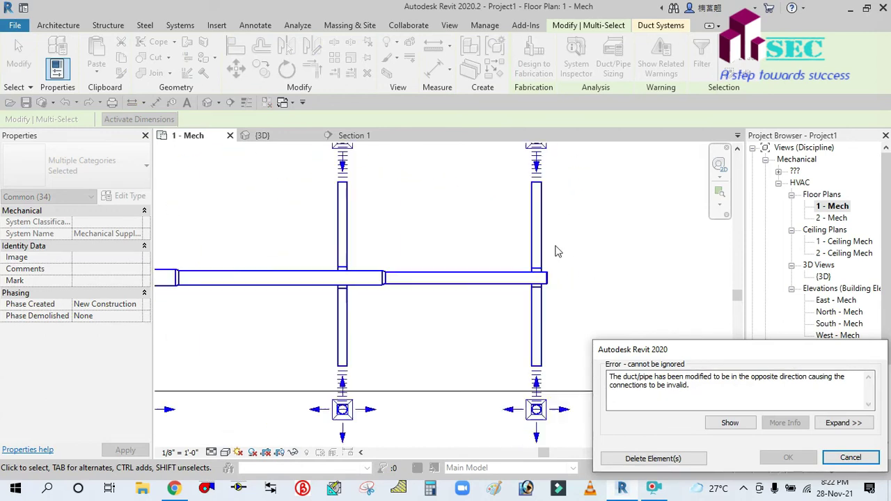
pyautogui.click(280, 134)
pyautogui.click(376, 228)
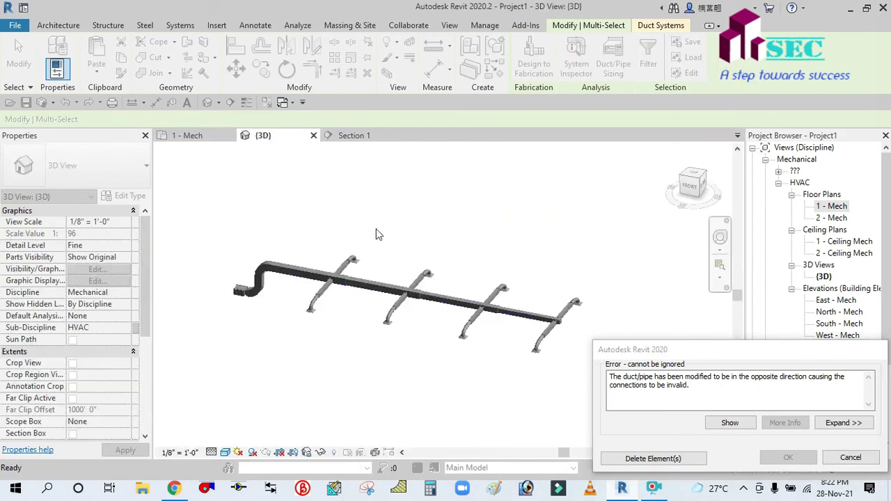
pyautogui.scroll(-2, 376, 228)
pyautogui.scroll(8, 460, 302)
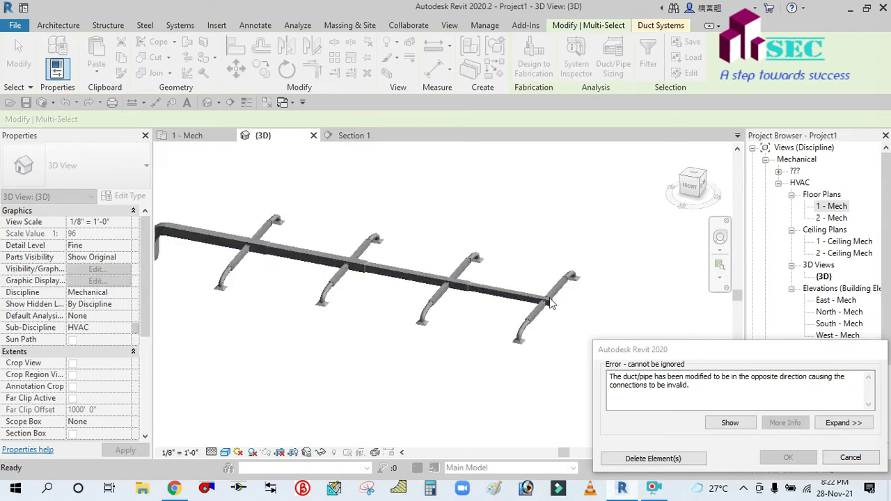
pyautogui.scroll(-5, 559, 309)
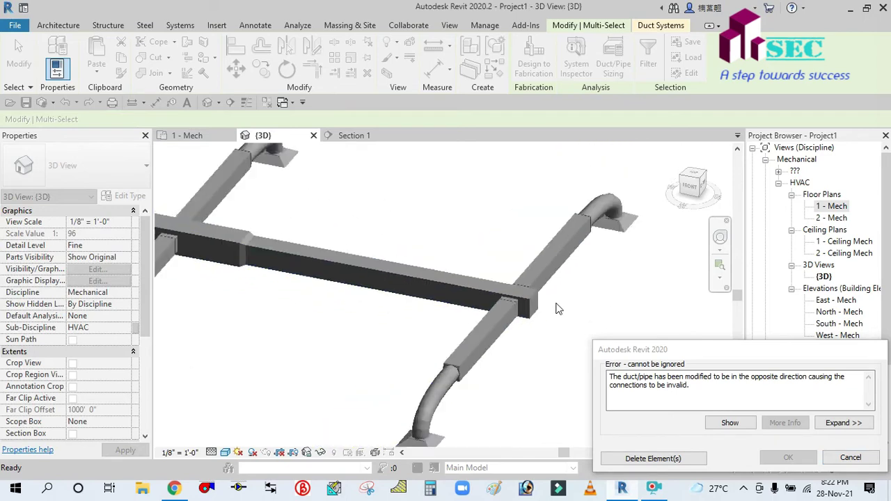
# Orbit and zoom to inspect the resized duct run from an angled, near-front view.
pyautogui.keyDown('shift'); pyautogui.moveTo(406, 334); pyautogui.dragTo(453, 355, button='middle'); pyautogui.keyUp('shift')
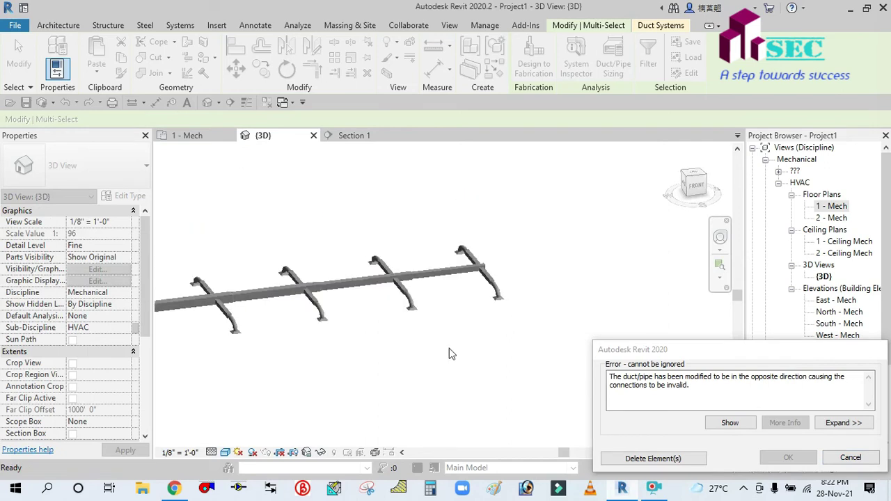
pyautogui.scroll(5, 258, 341)
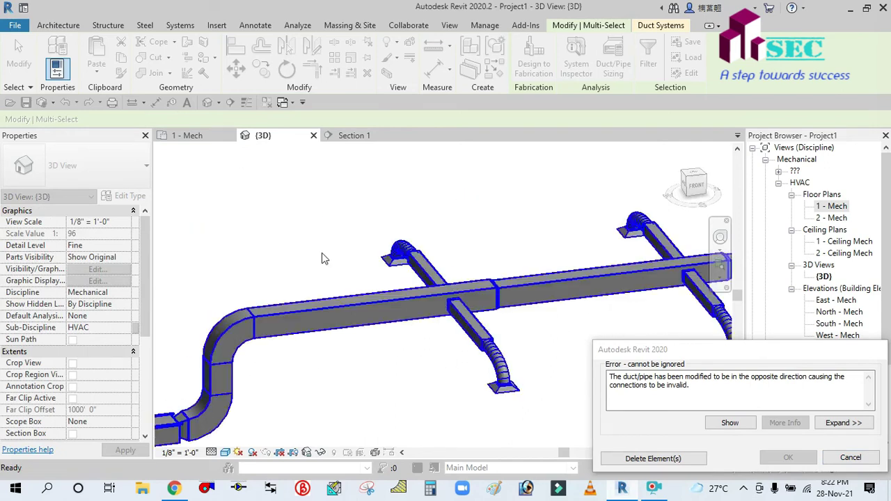
pyautogui.scroll(-2, 326, 245)
pyautogui.scroll(4, 258, 374)
pyautogui.scroll(2, 217, 390)
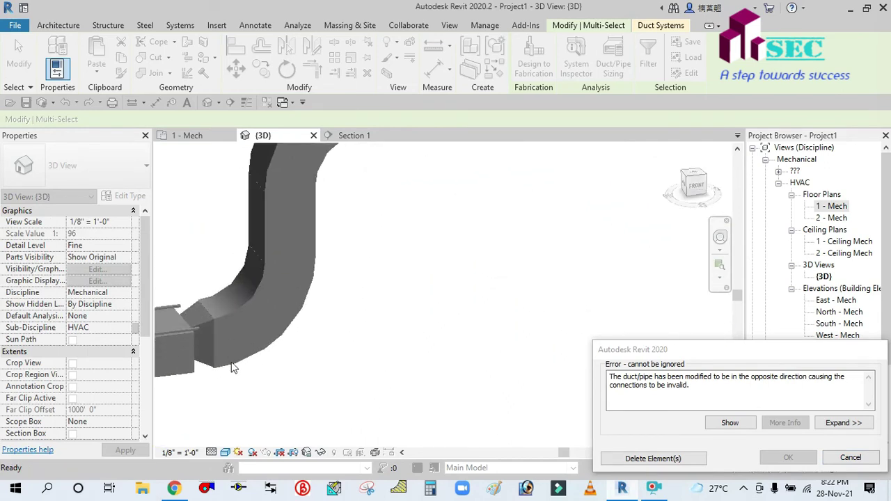
pyautogui.scroll(-3, 334, 333)
pyautogui.keyDown('shift'); pyautogui.moveTo(331, 334); pyautogui.dragTo(350, 360, button='middle'); pyautogui.keyUp('shift')
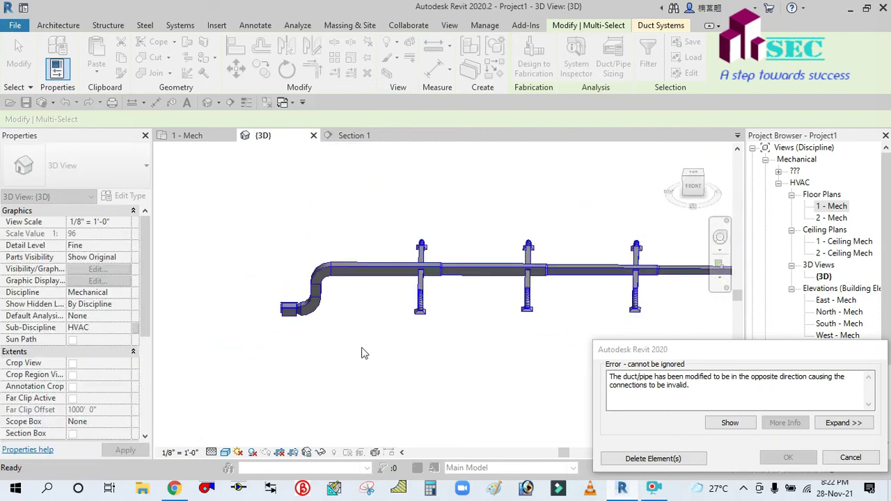
pyautogui.scroll(-1, 369, 353)
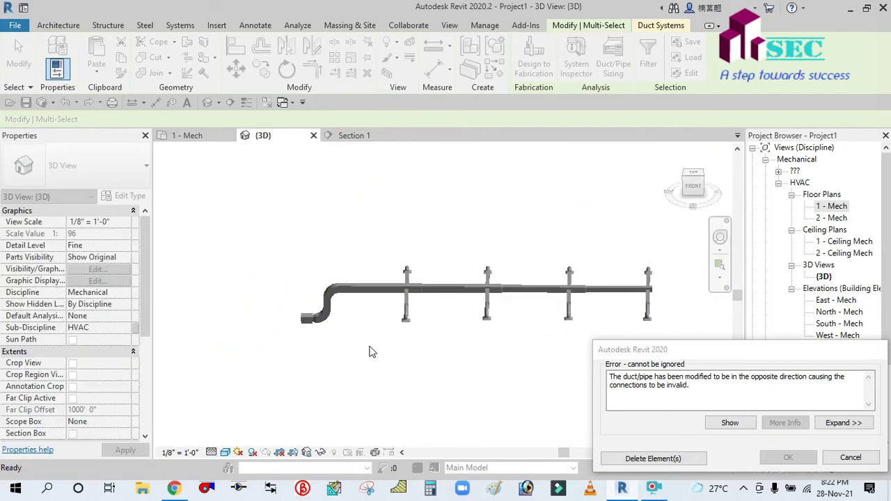
# Show the elements behind the reversed-direction error, then delete them.
pyautogui.click(727, 427)
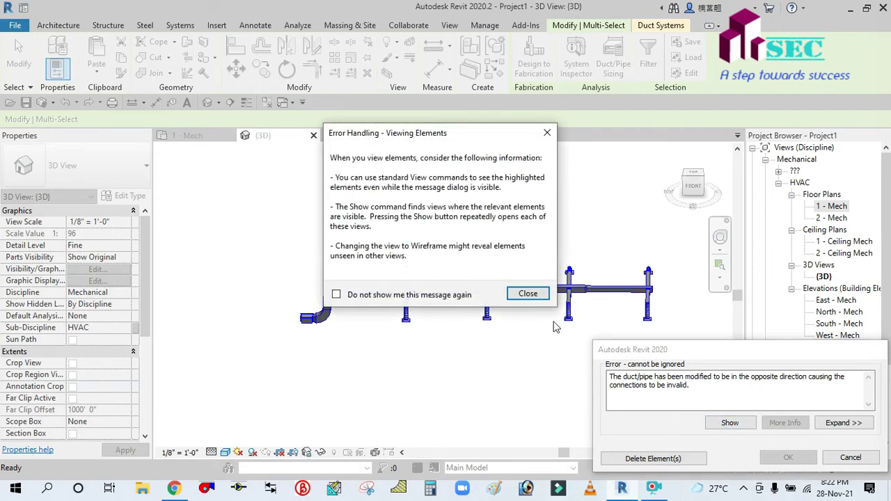
pyautogui.click(528, 293)
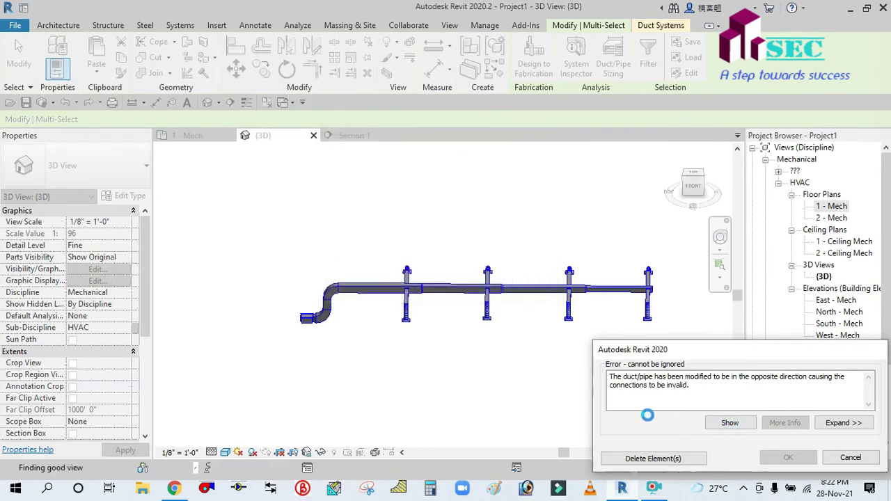
pyautogui.click(645, 460)
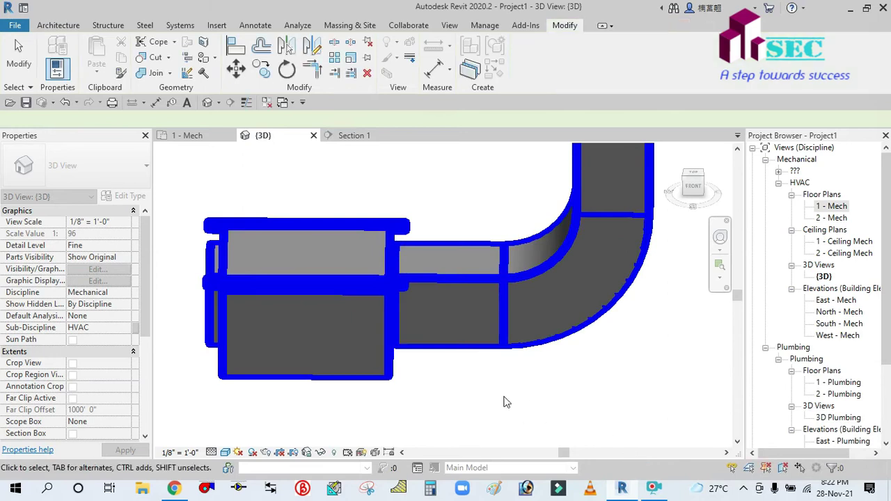
# Pan and zoom to bring the whole duct run into view.
pyautogui.scroll(-5, 467, 394)
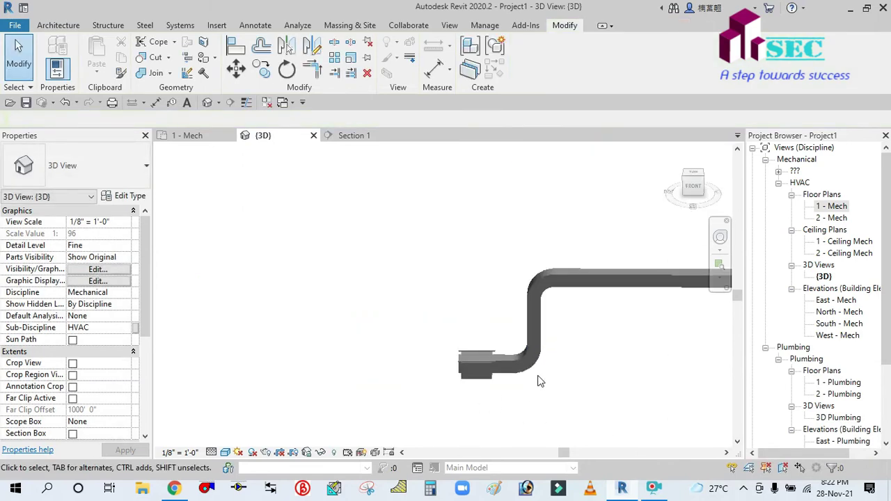
pyautogui.moveTo(615, 374); pyautogui.dragTo(374, 360, button='middle')
pyautogui.scroll(-3, 374, 359)
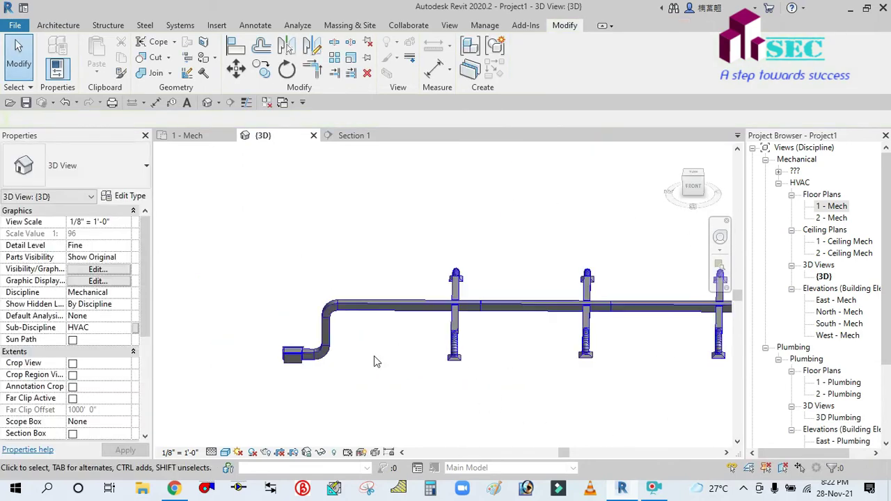
pyautogui.scroll(5, 512, 310)
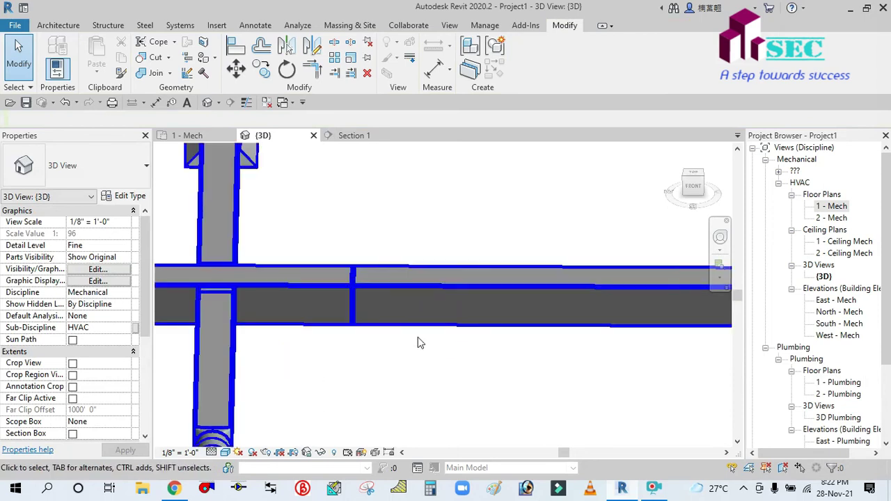
pyautogui.scroll(-5, 418, 337)
pyautogui.scroll(-2, 507, 359)
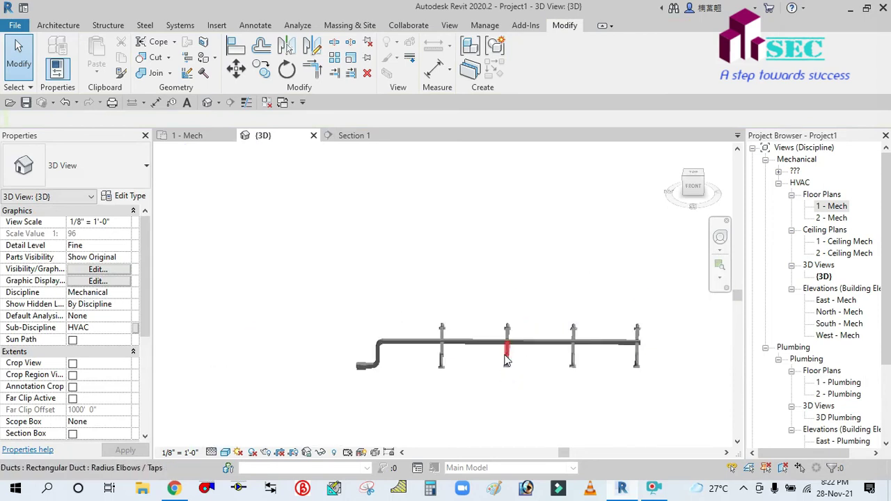
pyautogui.scroll(5, 604, 358)
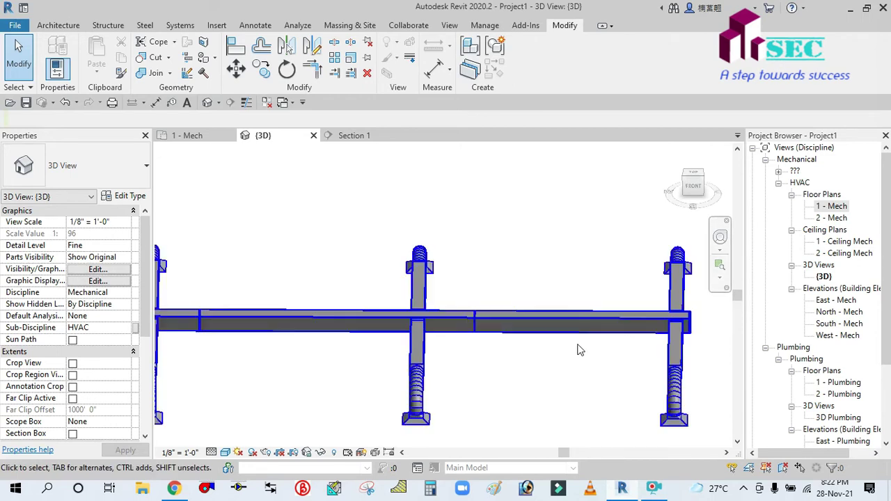
pyautogui.scroll(-3, 578, 351)
pyautogui.scroll(1, 585, 349)
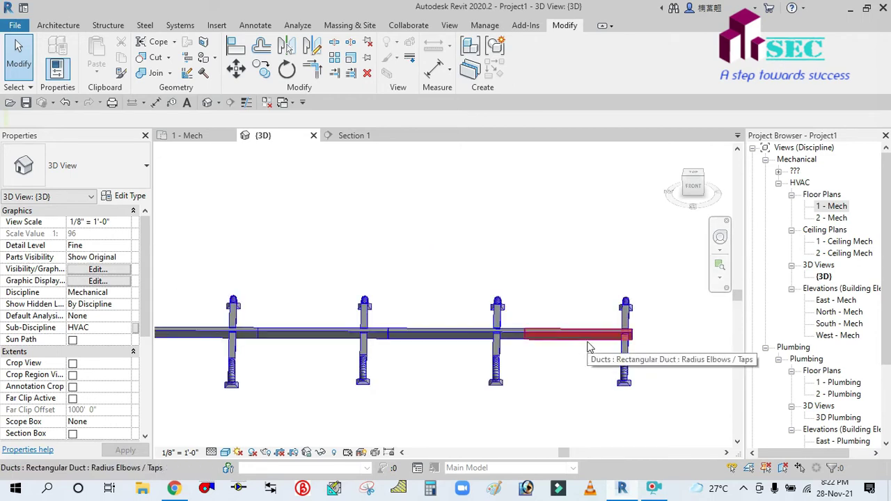
# Tab-select the entire duct network, rerun duct sizing, and delete the flagged elements.
pyautogui.press('Tab')
pyautogui.press('Tab')
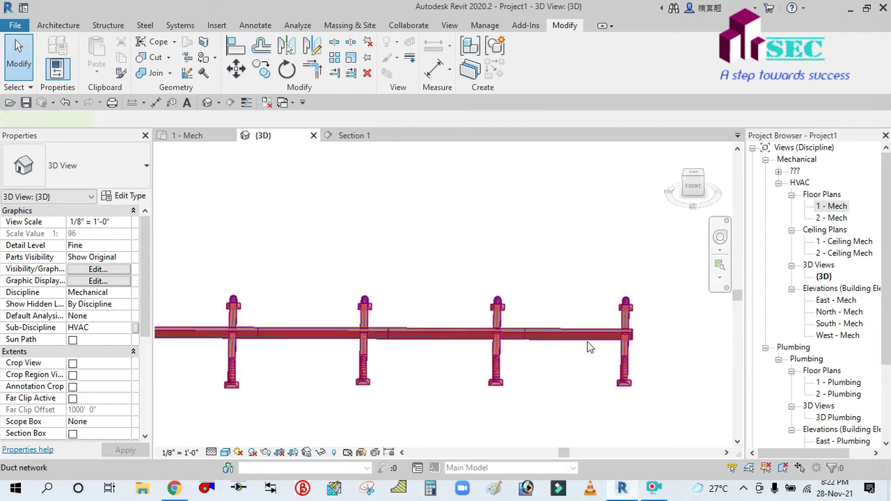
pyautogui.click(588, 347)
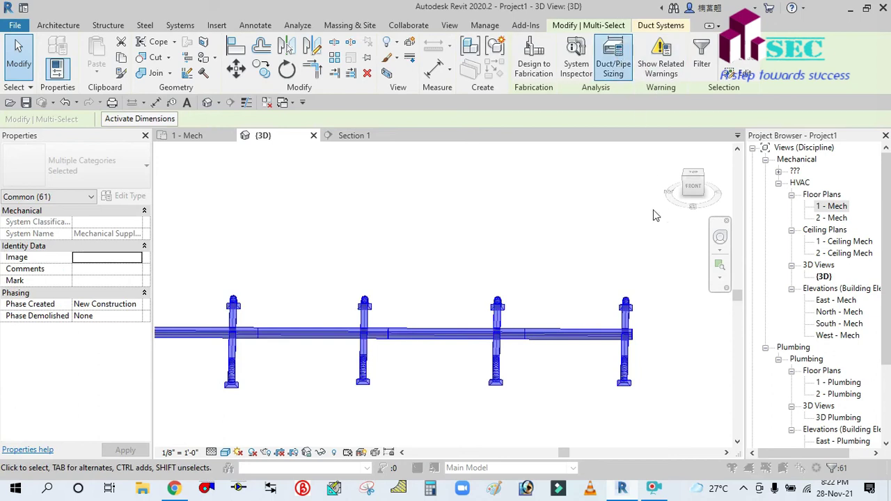
pyautogui.click(571, 332)
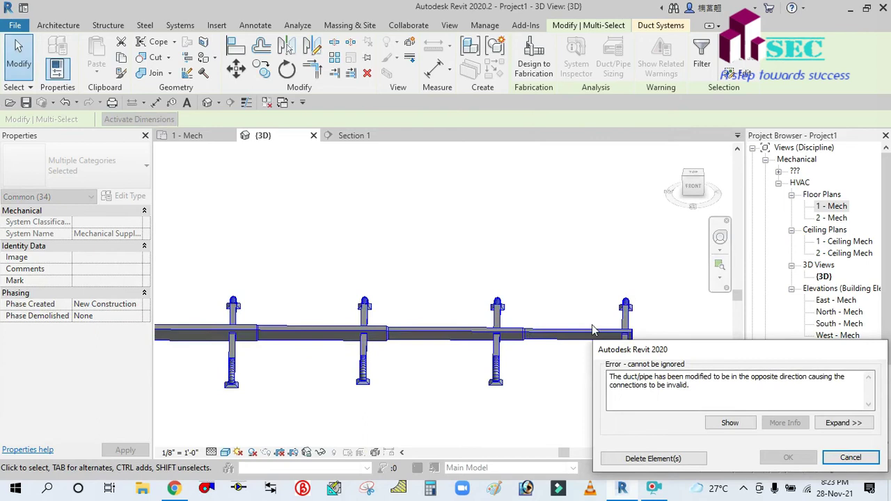
pyautogui.scroll(-5, 570, 273)
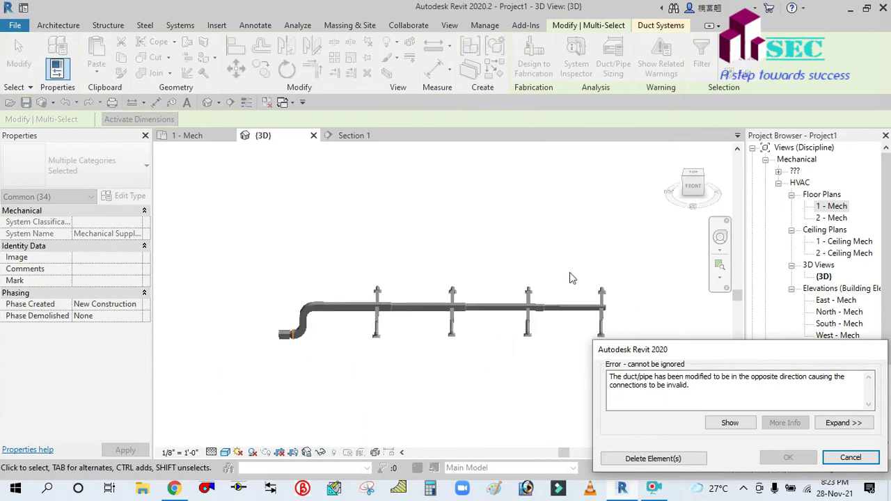
pyautogui.scroll(8, 360, 332)
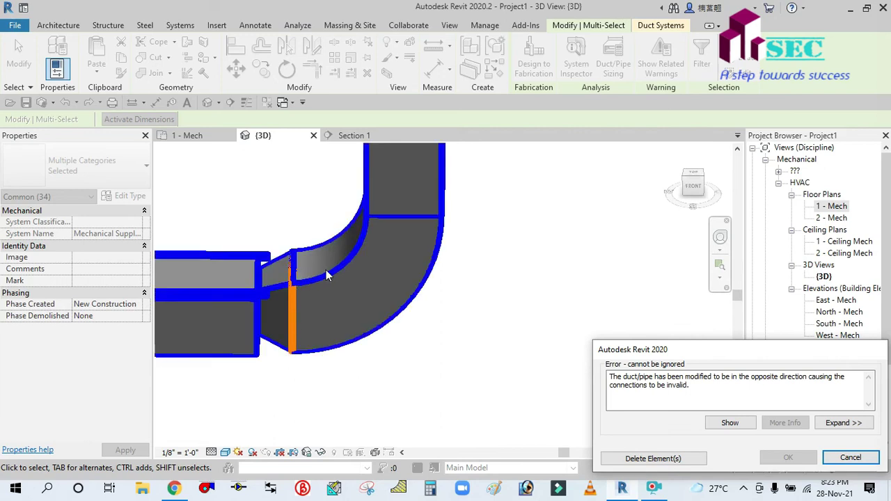
pyautogui.click(666, 459)
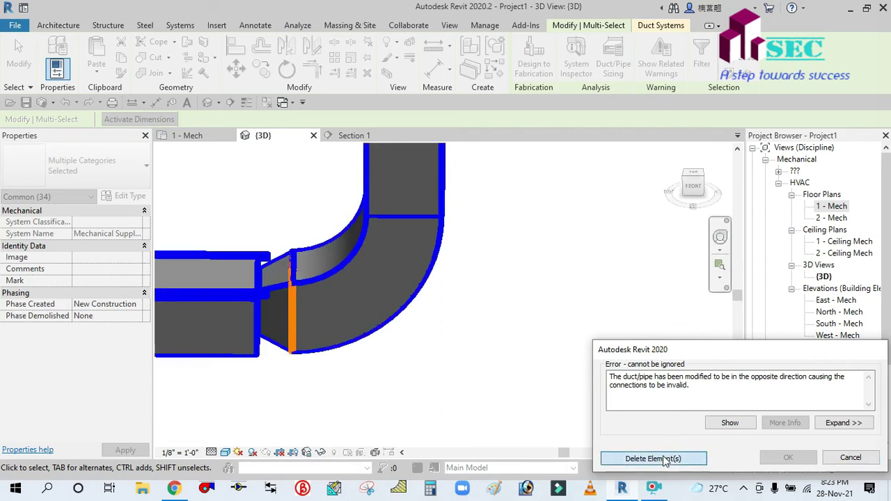
pyautogui.scroll(-5, 641, 453)
# Nudge the fan coil unit three steps left with the Left arrow, then deselect it.
pyautogui.scroll(-2, 393, 360)
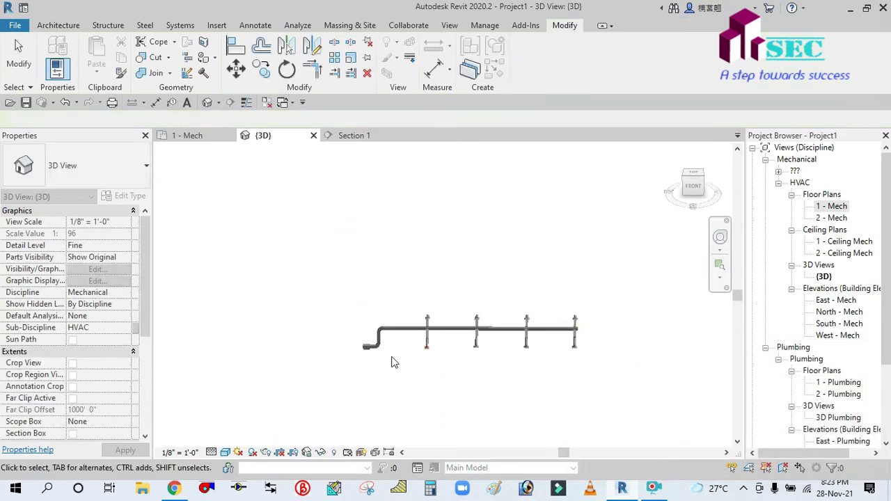
pyautogui.scroll(2, 369, 357)
pyautogui.scroll(4, 369, 358)
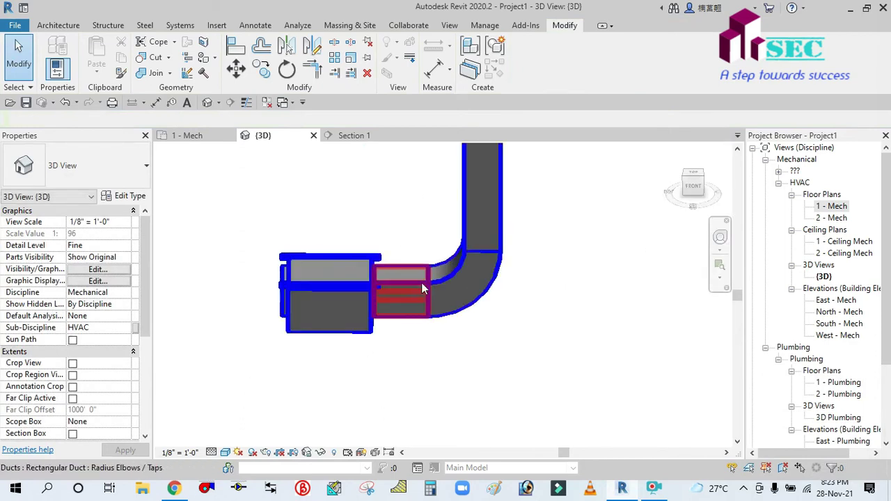
pyautogui.scroll(-2, 437, 373)
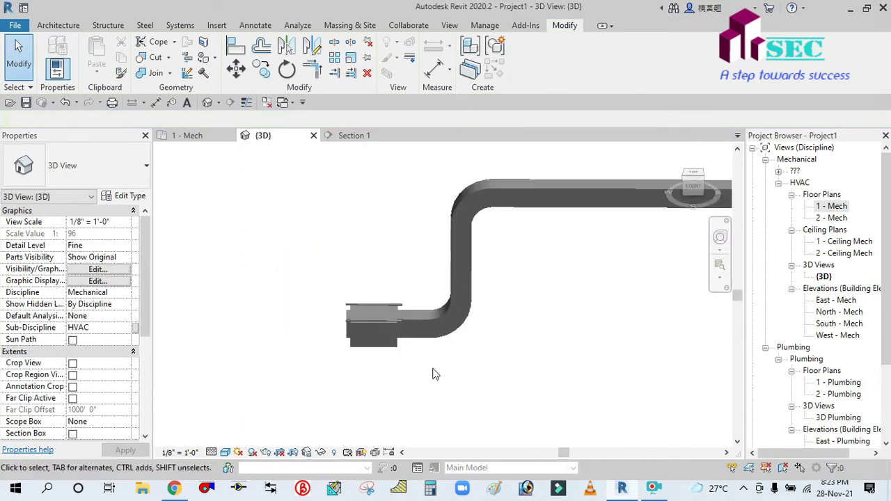
pyautogui.click(365, 369)
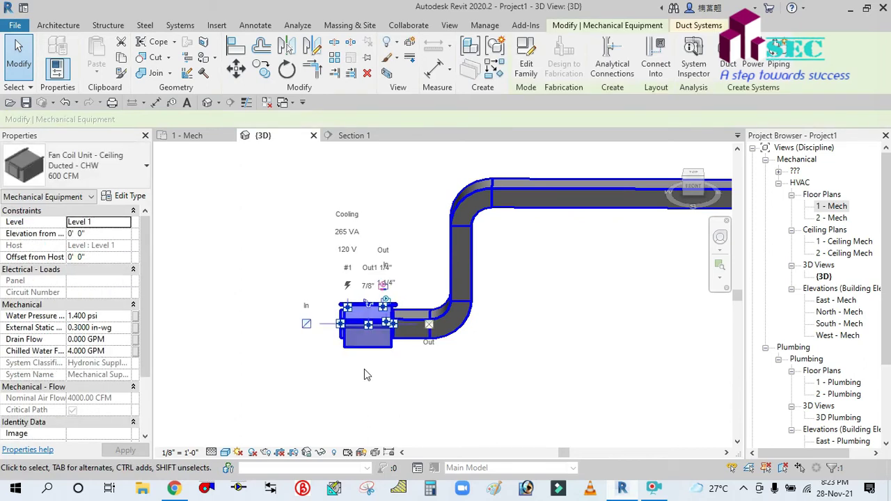
pyautogui.press('Left')
pyautogui.press('Left')
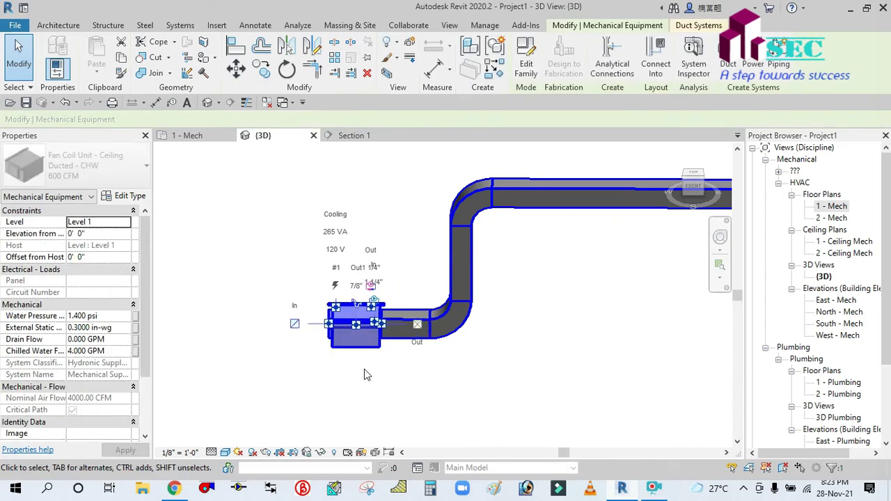
pyautogui.press('Left')
pyautogui.press('Left')
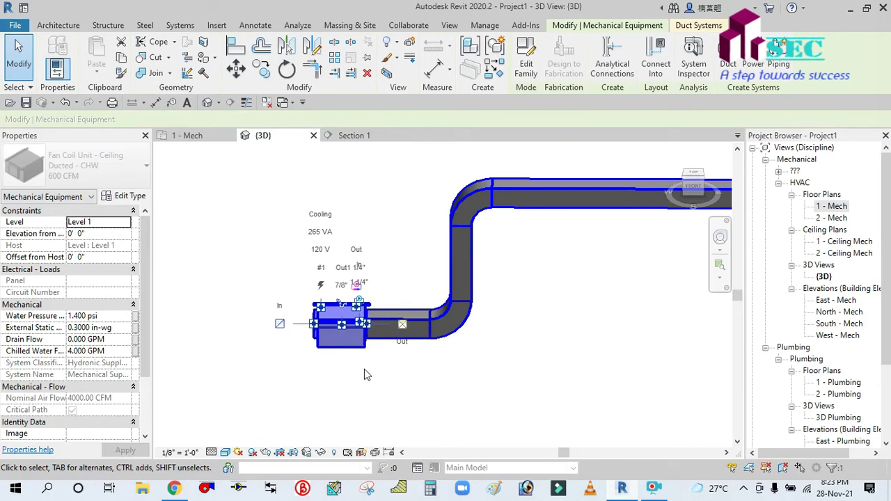
pyautogui.press('Left')
pyautogui.click(354, 365)
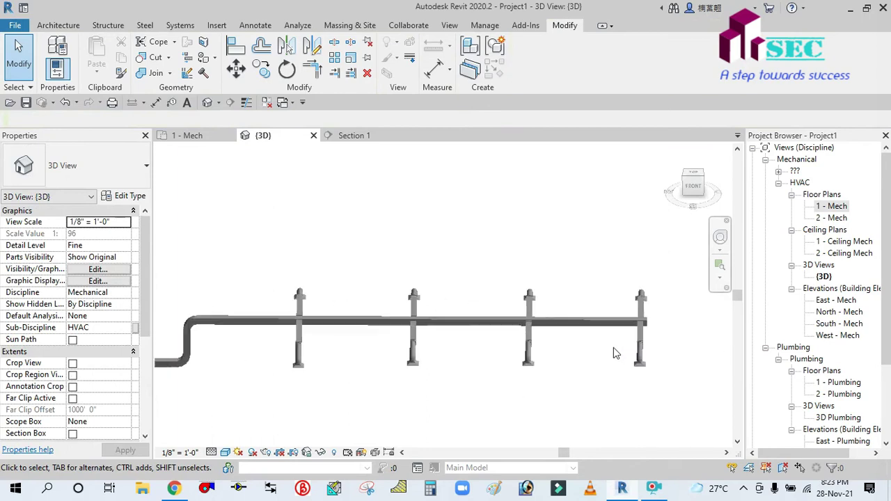
# Tab-select the entire supply network and size it by Equal Friction 0.08 in-wg/100ft, calculated sizes only.
pyautogui.press('Tab')
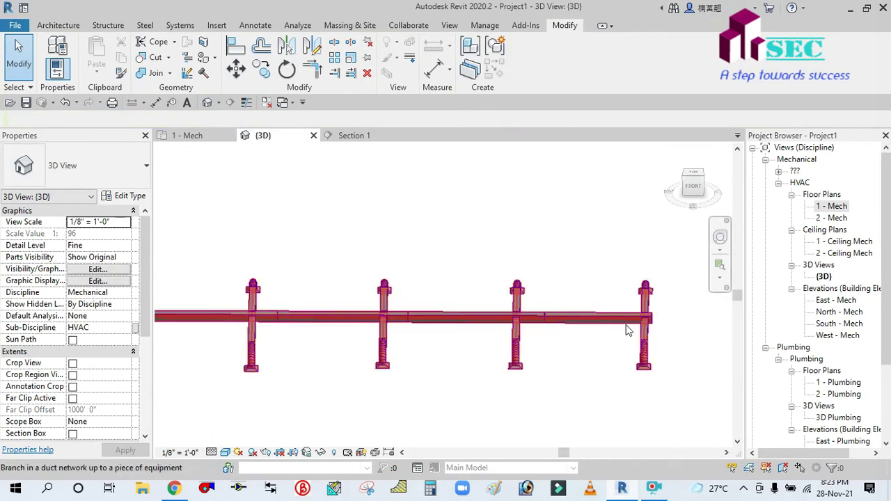
pyautogui.press('Tab')
pyautogui.click(627, 330)
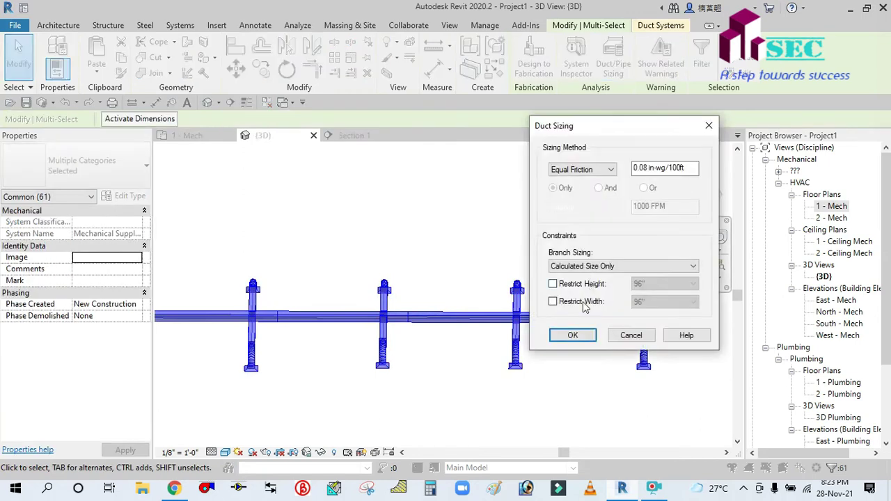
pyautogui.click(573, 335)
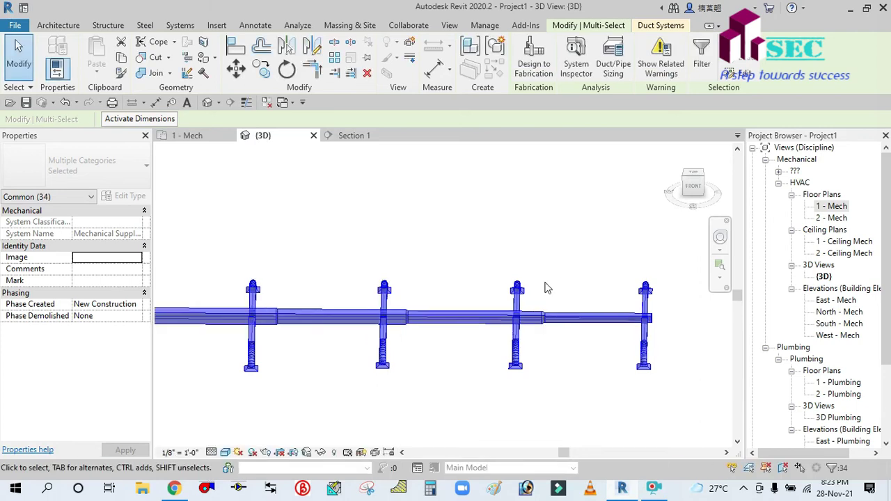
# Orbit and zoom to inspect the resized ducts, then clear the selection.
pyautogui.keyDown('shift'); pyautogui.moveTo(532, 273); pyautogui.dragTo(360, 319, button='middle'); pyautogui.keyUp('shift')
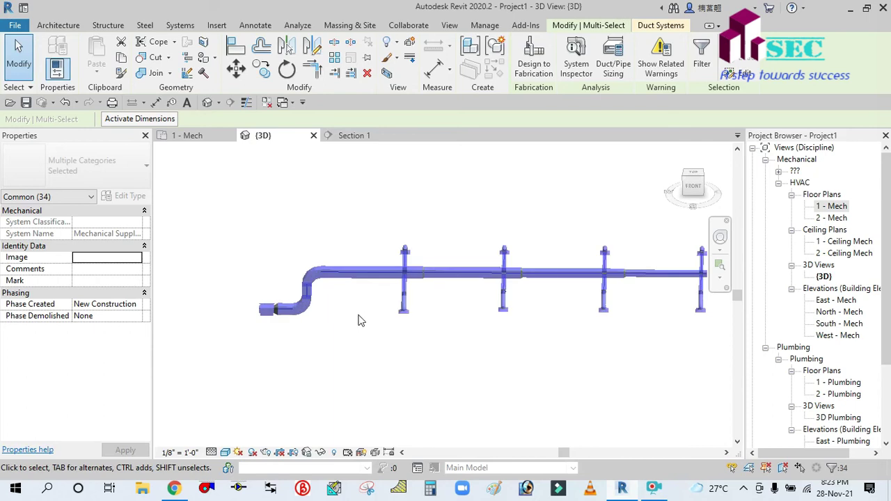
pyautogui.scroll(2, 309, 324)
pyautogui.scroll(4, 310, 324)
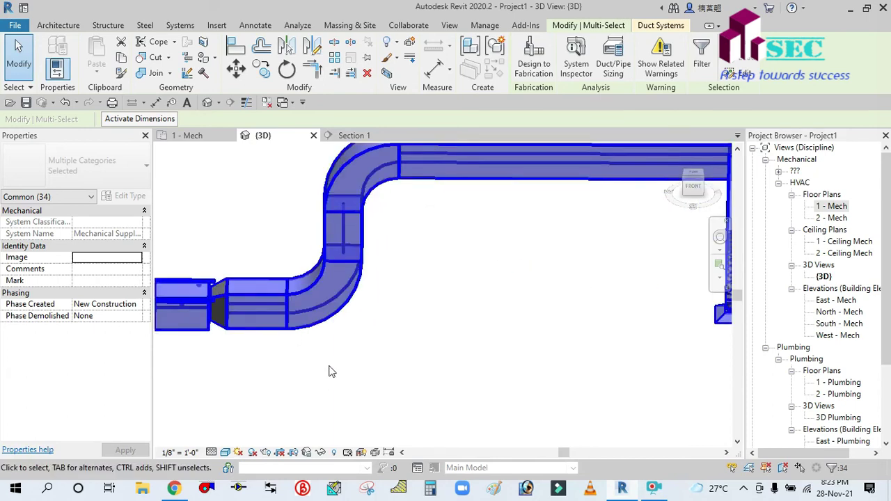
pyautogui.scroll(-4, 333, 368)
pyautogui.scroll(-3, 341, 363)
pyautogui.click(453, 390)
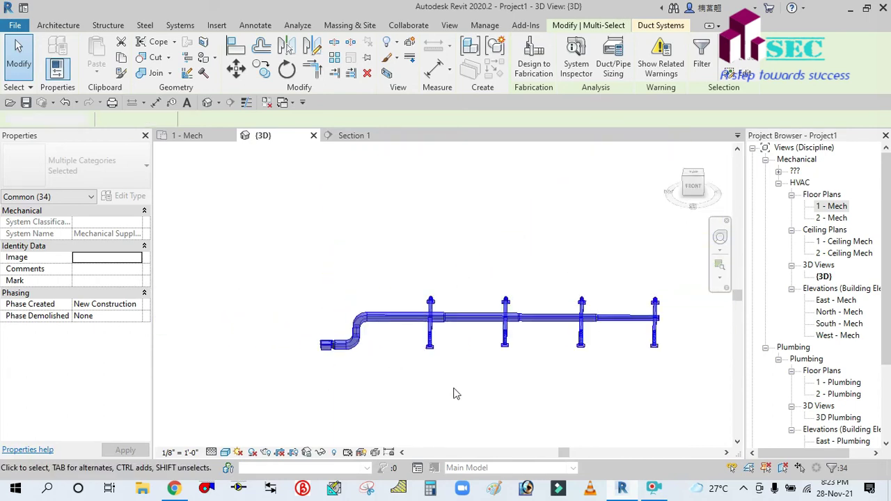
# Orbit the model to an angled overhead isometric view of the duct network.
pyautogui.scroll(6, 461, 351)
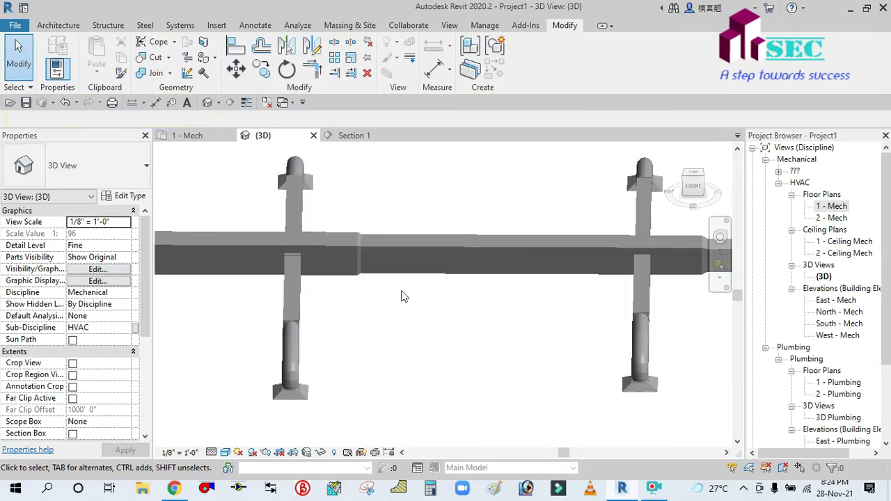
pyautogui.scroll(2, 363, 253)
pyautogui.scroll(-5, 349, 317)
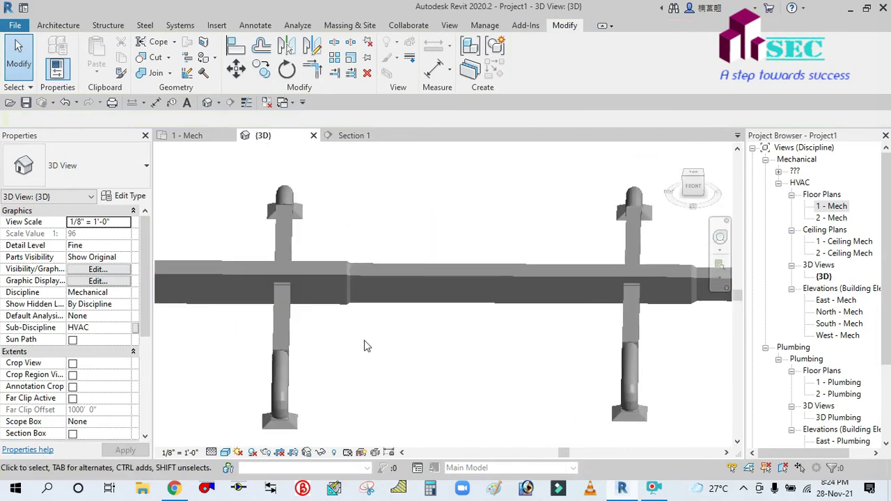
pyautogui.scroll(2, 413, 360)
pyautogui.scroll(-4, 413, 359)
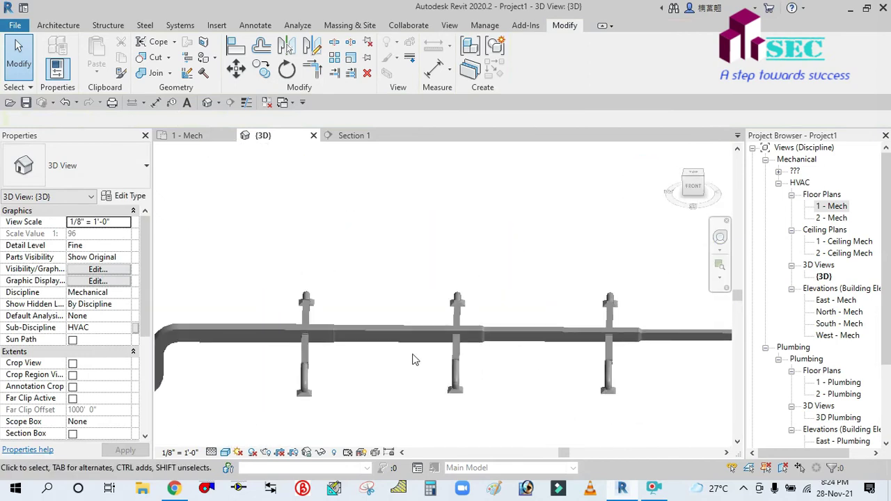
pyautogui.scroll(1, 519, 375)
pyautogui.keyDown('shift'); pyautogui.moveTo(527, 394); pyautogui.dragTo(569, 256, button='middle'); pyautogui.keyUp('shift')
pyautogui.keyDown('shift'); pyautogui.moveTo(371, 230); pyautogui.dragTo(367, 311, button='middle'); pyautogui.keyUp('shift')
pyautogui.keyDown('shift'); pyautogui.moveTo(360, 360); pyautogui.dragTo(295, 330, button='middle'); pyautogui.keyUp('shift')
pyautogui.scroll(-2, 296, 331)
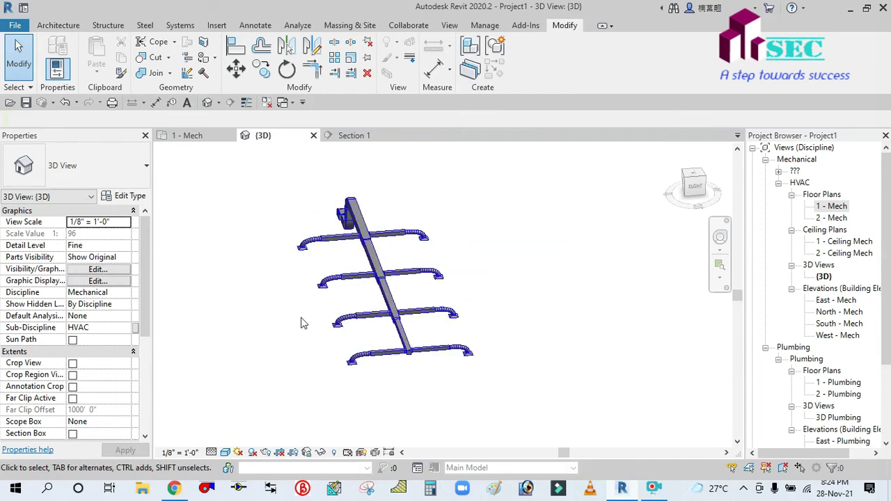
# Orbit to a new isometric angle and zoom to fit the whole duct model.
pyautogui.keyDown('shift'); pyautogui.moveTo(283, 354); pyautogui.dragTo(398, 360, button='middle'); pyautogui.keyUp('shift')
pyautogui.middleClick(321, 301)
pyautogui.middleClick(321, 301)
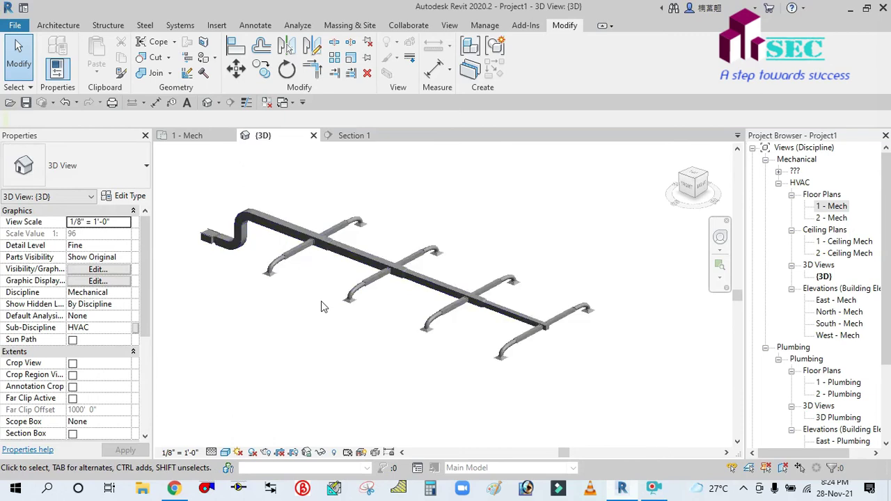
pyautogui.scroll(3, 344, 333)
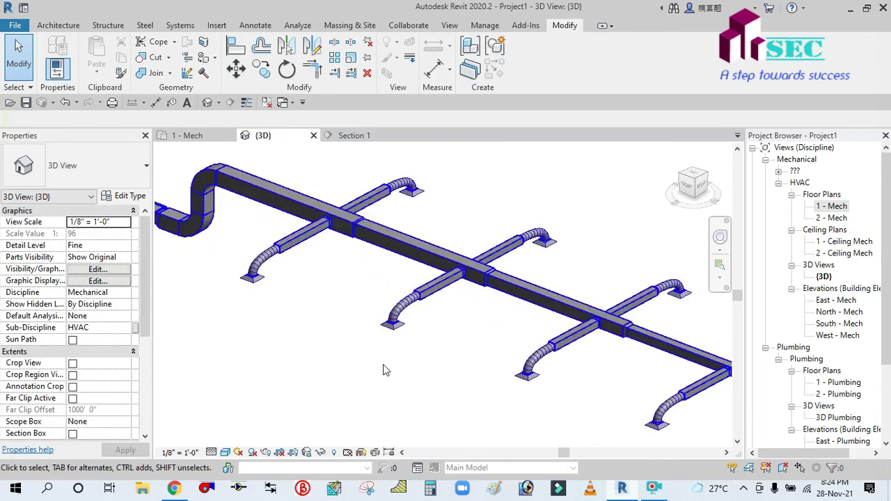
pyautogui.scroll(-3, 384, 368)
# Pan and zoom to frame the fan coil unit, sized trunk and all eight diffusers.
pyautogui.moveTo(404, 388); pyautogui.dragTo(356, 316, button='middle')
pyautogui.scroll(3, 491, 273)
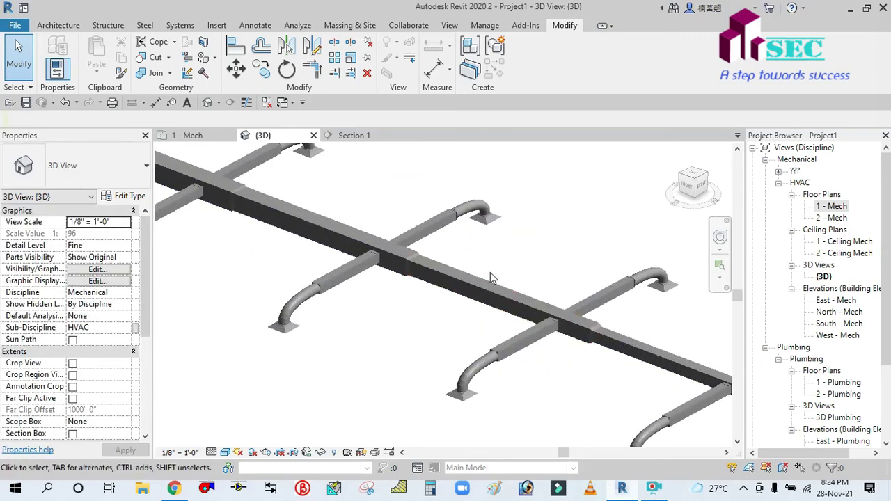
pyautogui.scroll(-3, 514, 246)
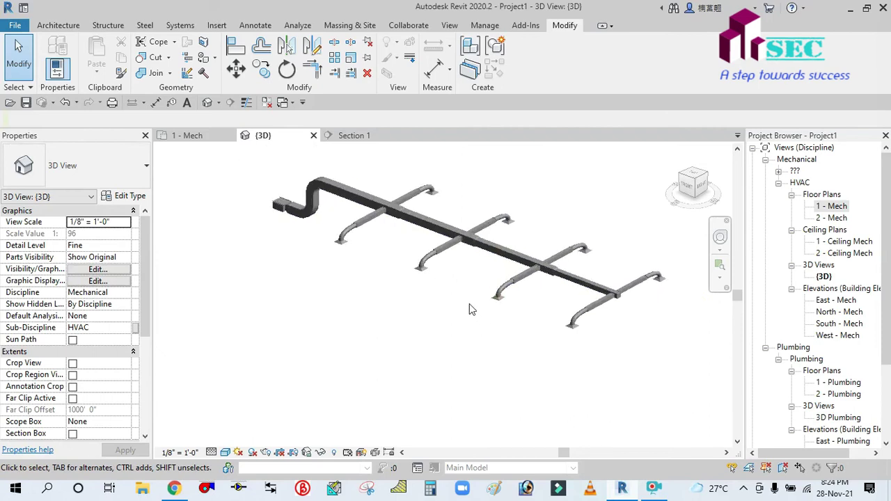
pyautogui.moveTo(470, 304); pyautogui.dragTo(456, 348, button='middle')
pyautogui.scroll(-2, 456, 348)
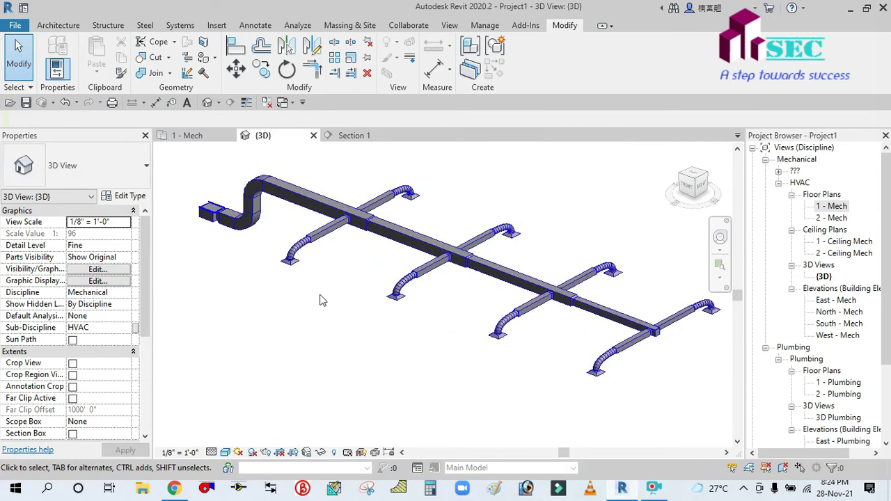
pyautogui.moveTo(325, 299); pyautogui.dragTo(340, 320, button='middle')
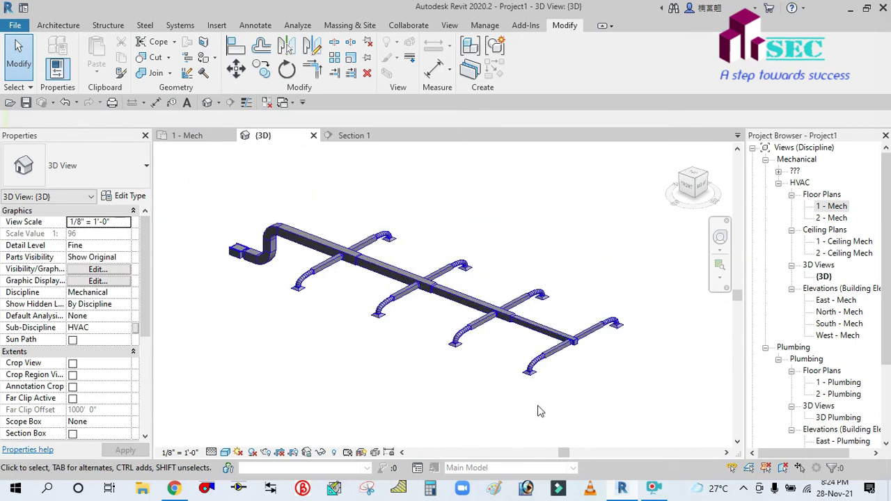
pyautogui.scroll(1, 418, 372)
pyautogui.scroll(-1, 392, 367)
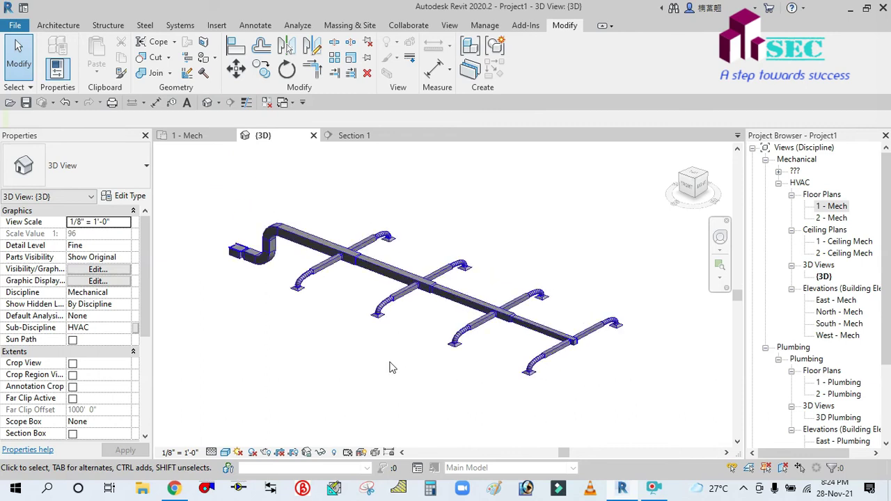
pyautogui.scroll(1, 410, 380)
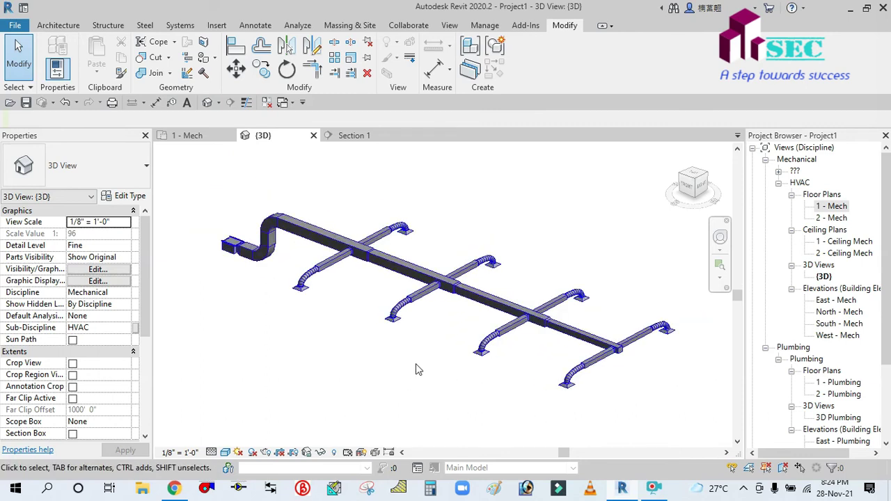
pyautogui.scroll(-1, 417, 370)
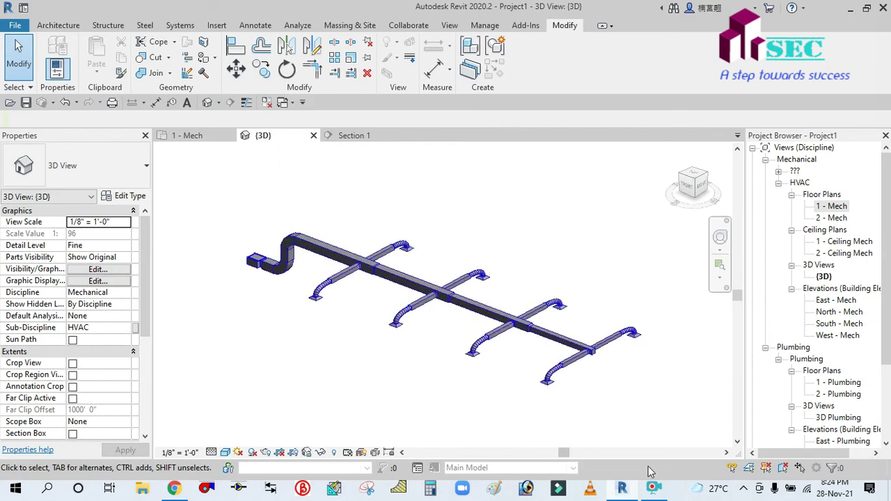
pyautogui.click(652, 491)
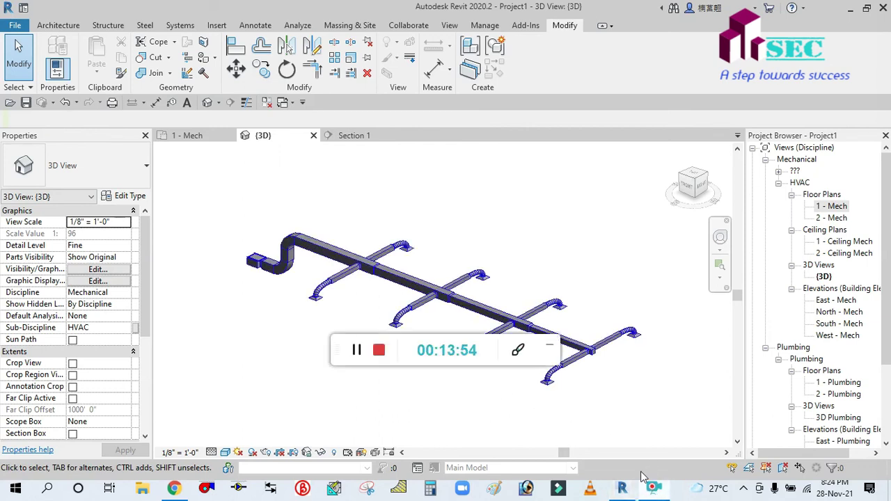